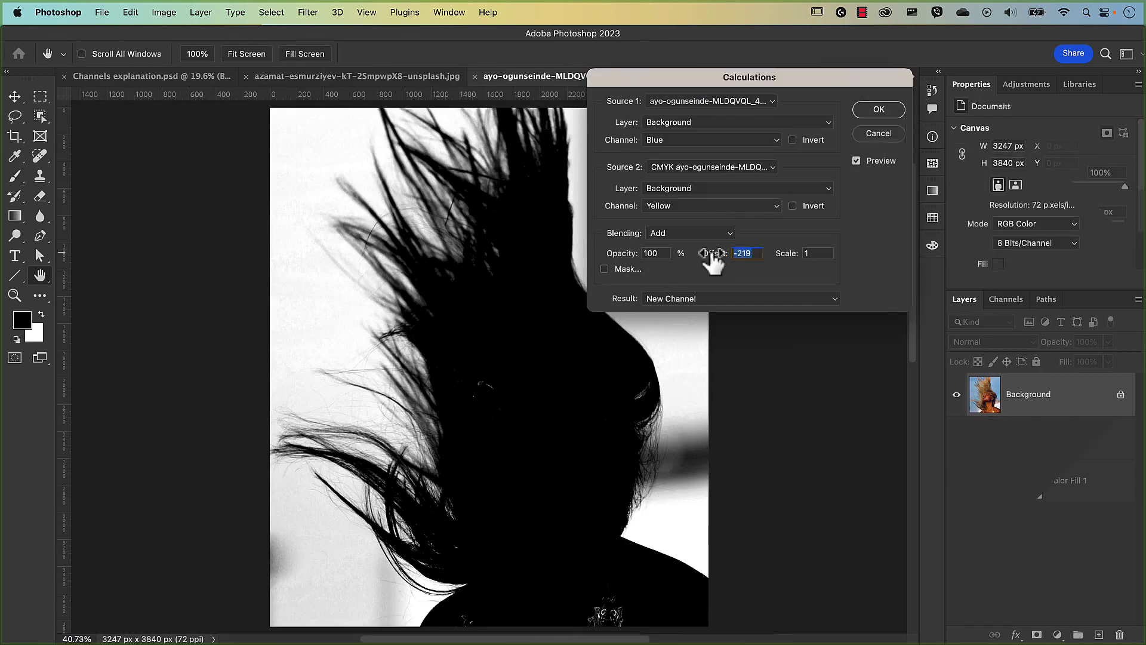
Adjust the offset of the Add-blended calculation combining the Blue channel with the CMYK copy's Yellow channel
mouse_move(711, 258)
mouse_down()
mouse_move(671, 259)
mouse_move(730, 261)
mouse_up()
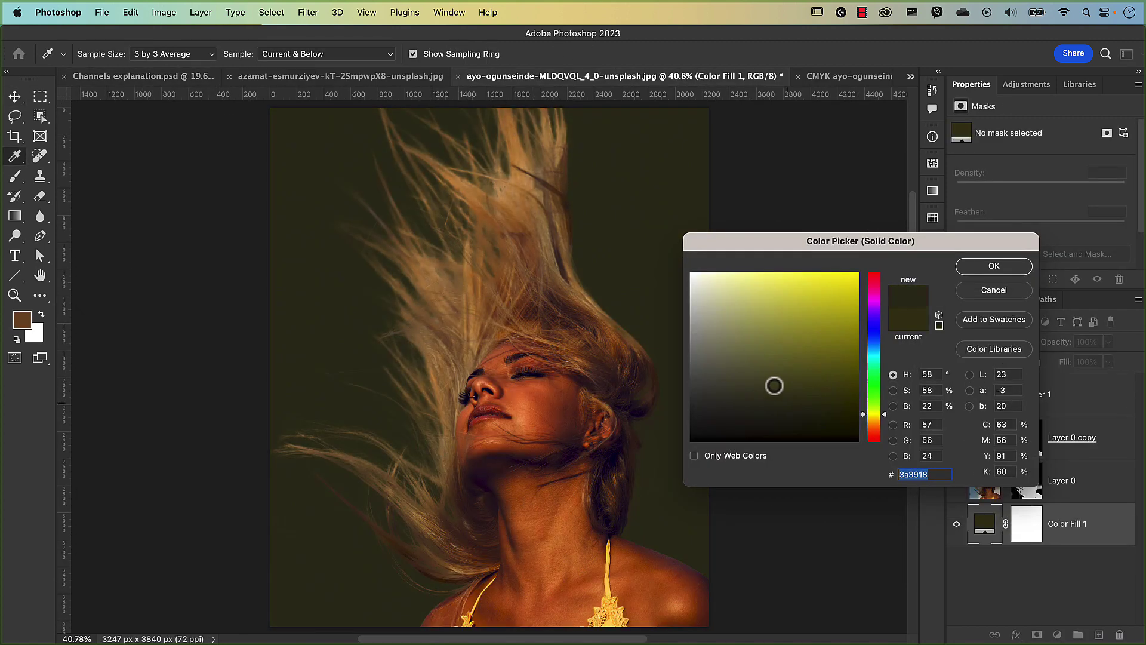
Recolour the Color Fill 1 background layer, trying olive #53511a and shifting the hue
drag(773, 387, 807, 386)
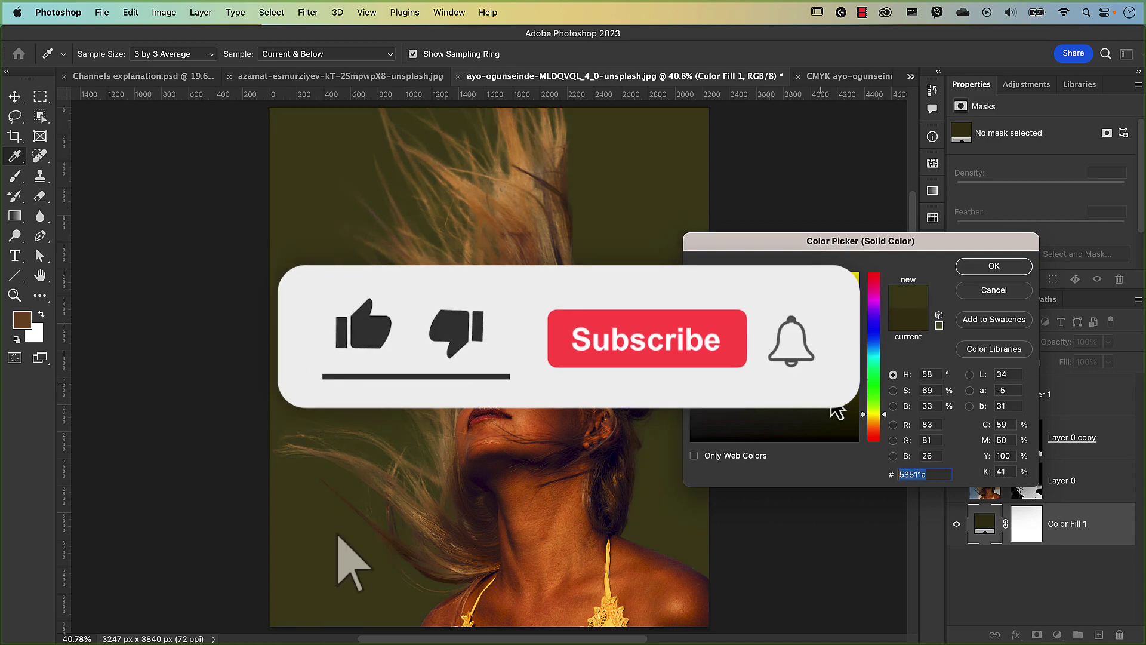
drag(881, 413, 887, 360)
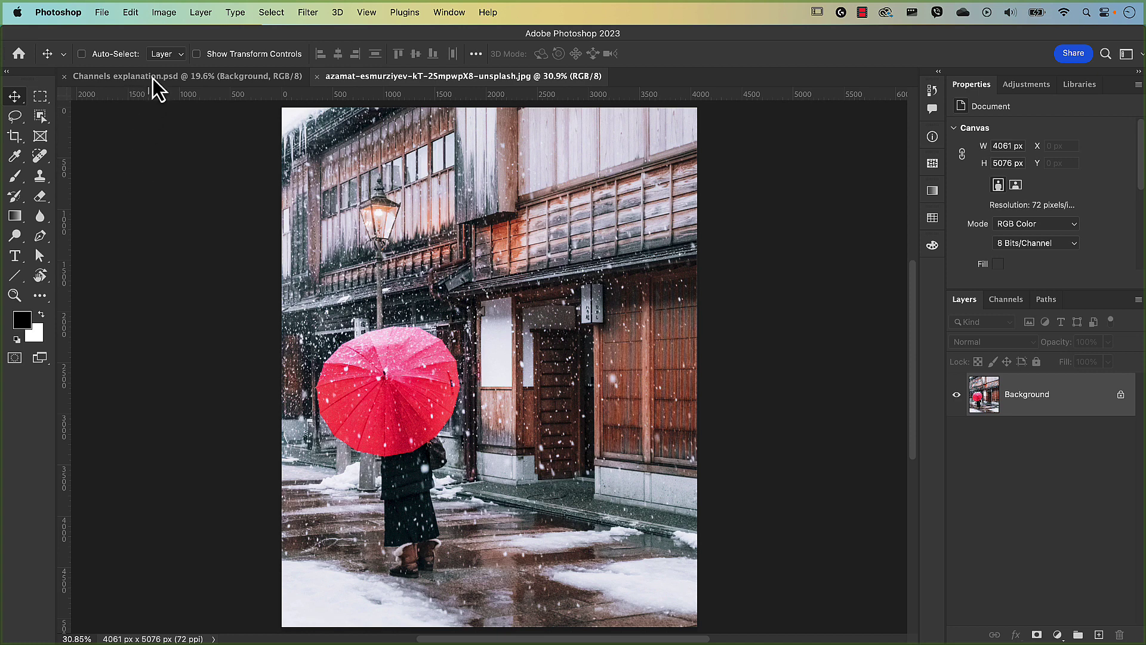
Switch to Channels explanation.psd and display its colour channels
click(163, 16)
mouse_move(166, 36)
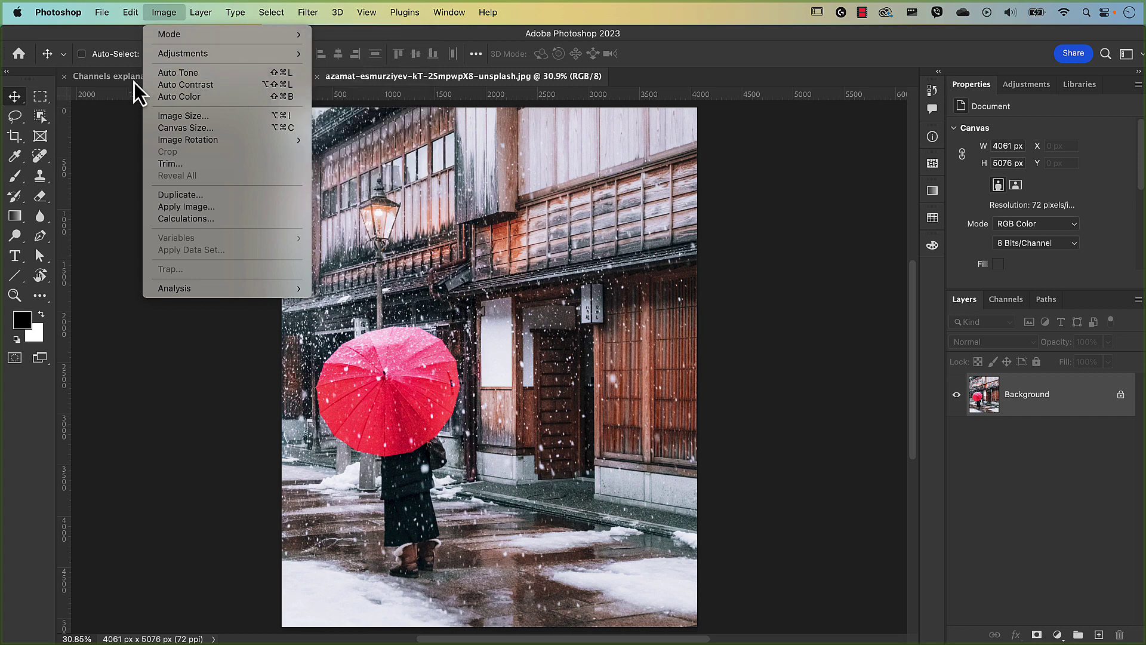
click(105, 80)
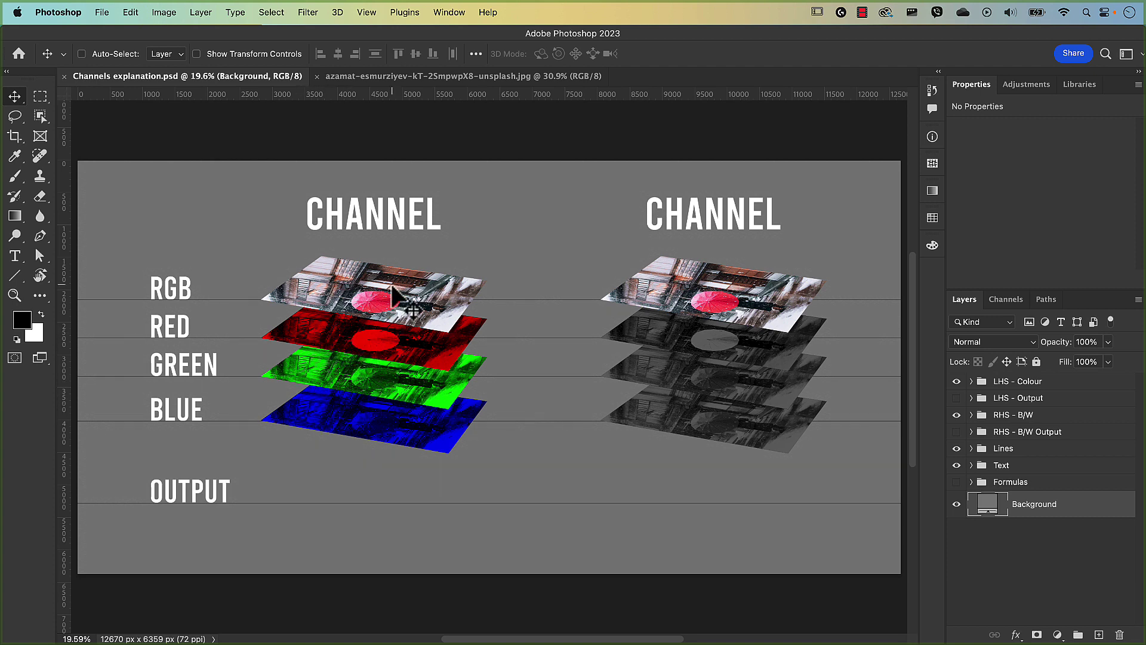
click(1006, 299)
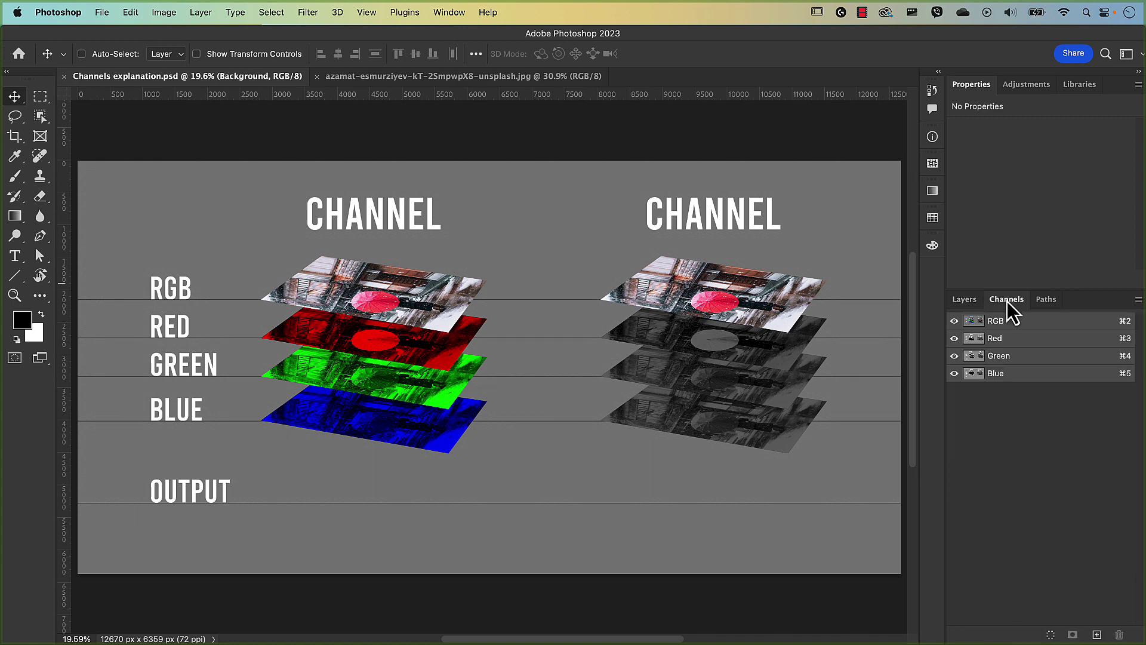
click(447, 13)
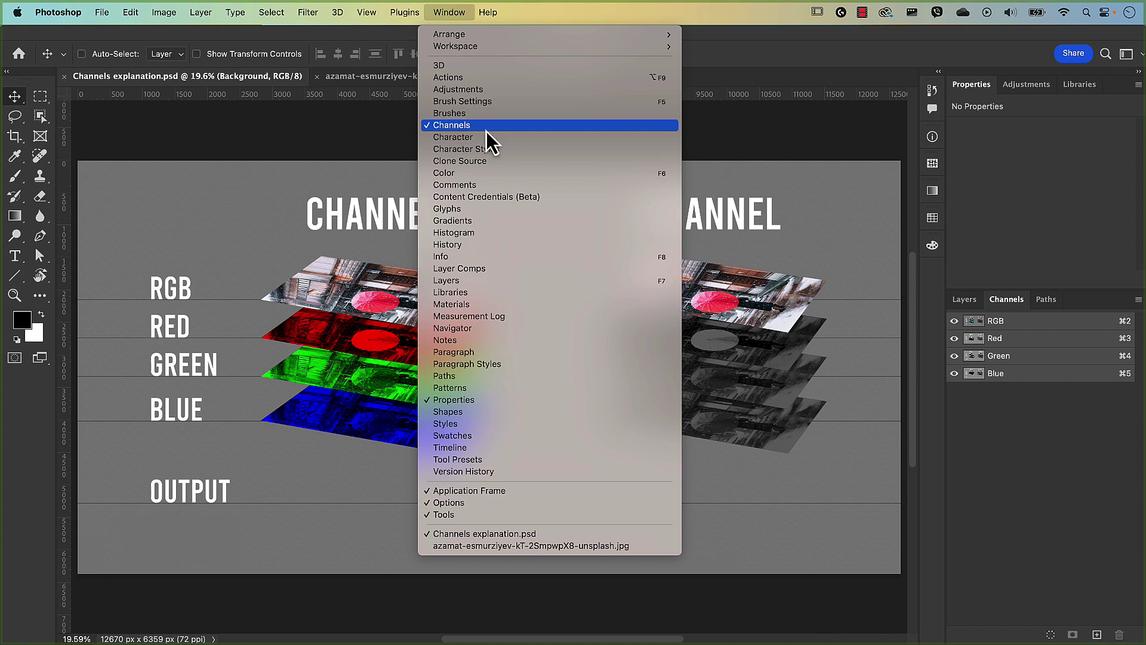
Switch to the red umbrella photo and compare its Red, Green and Blue channels one at a time
click(368, 79)
click(368, 78)
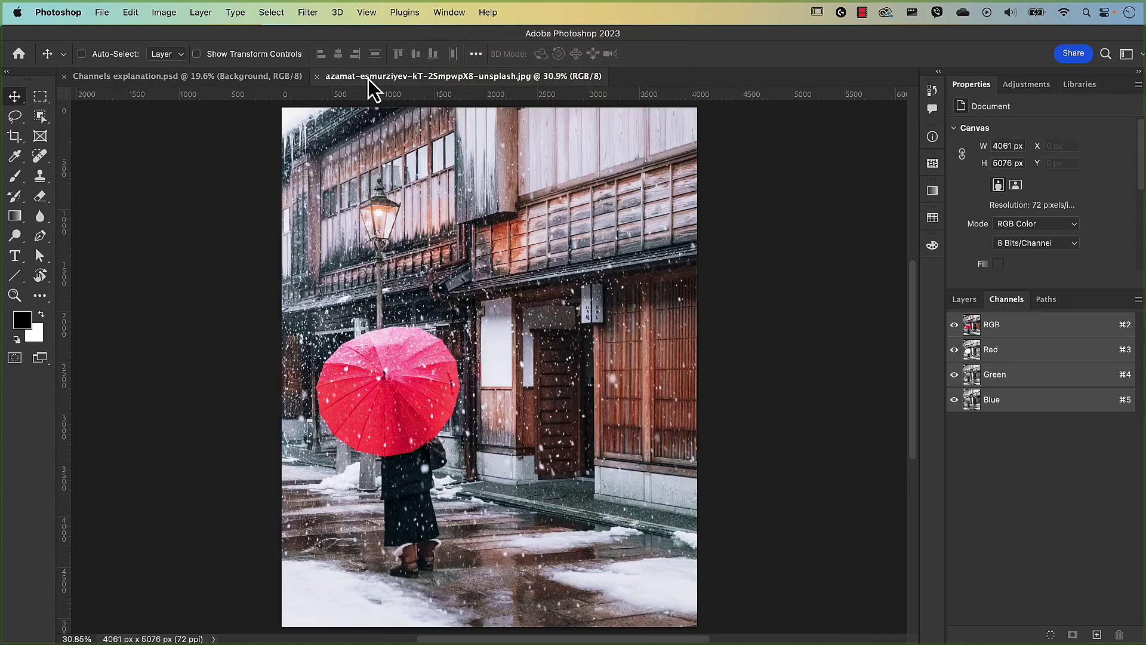
click(1000, 357)
click(1001, 382)
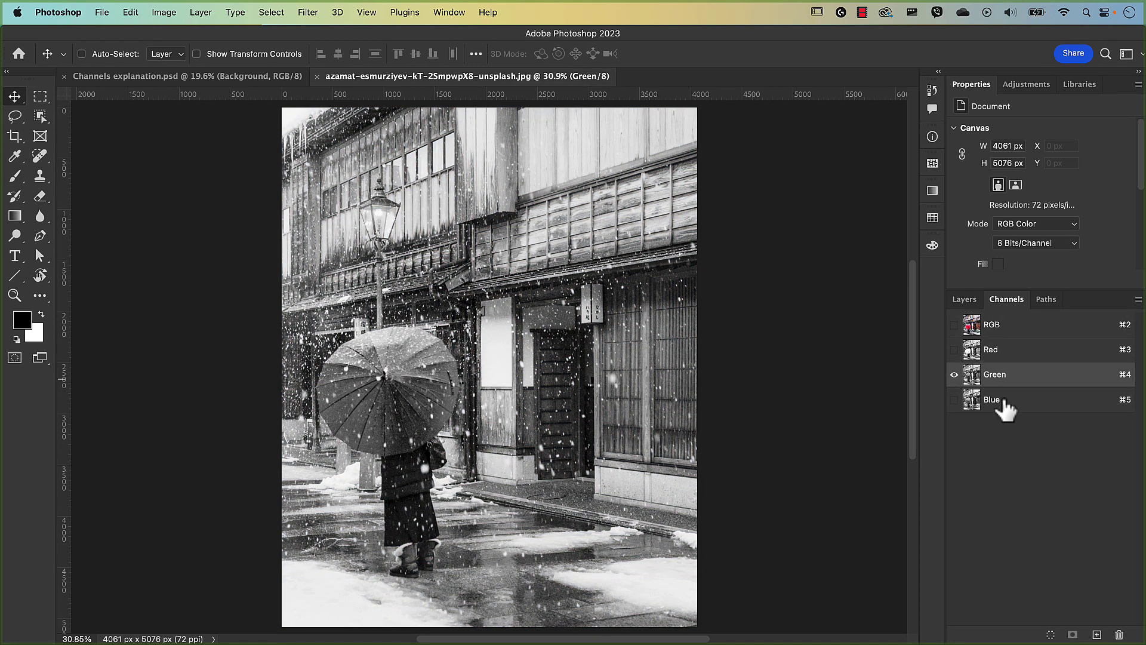
click(1007, 403)
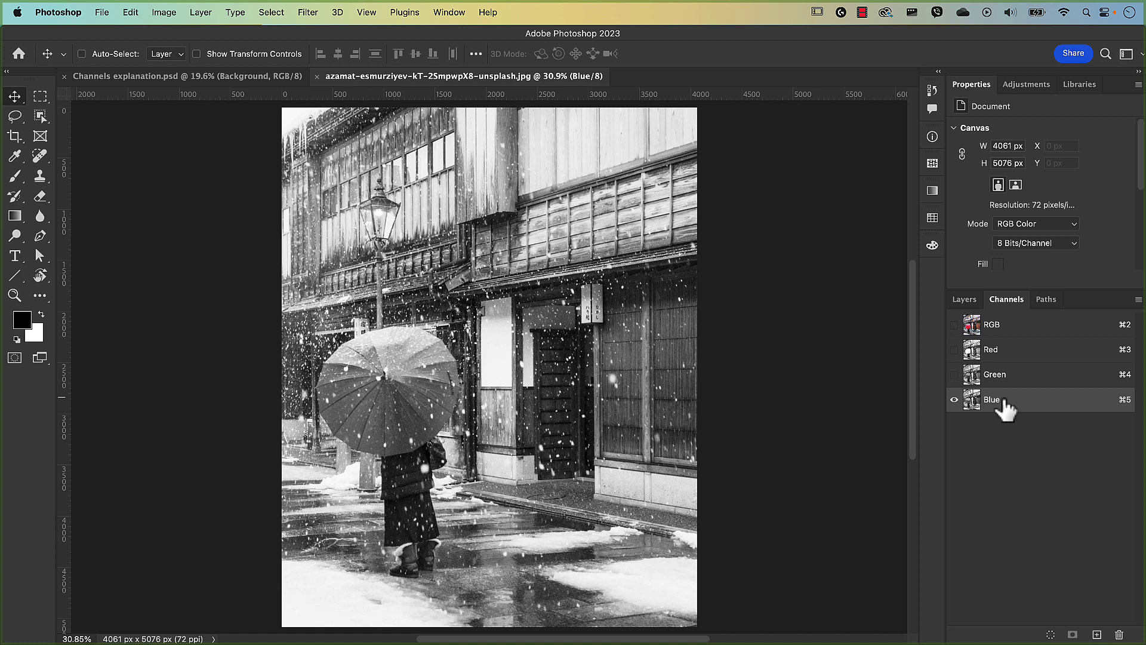
click(996, 358)
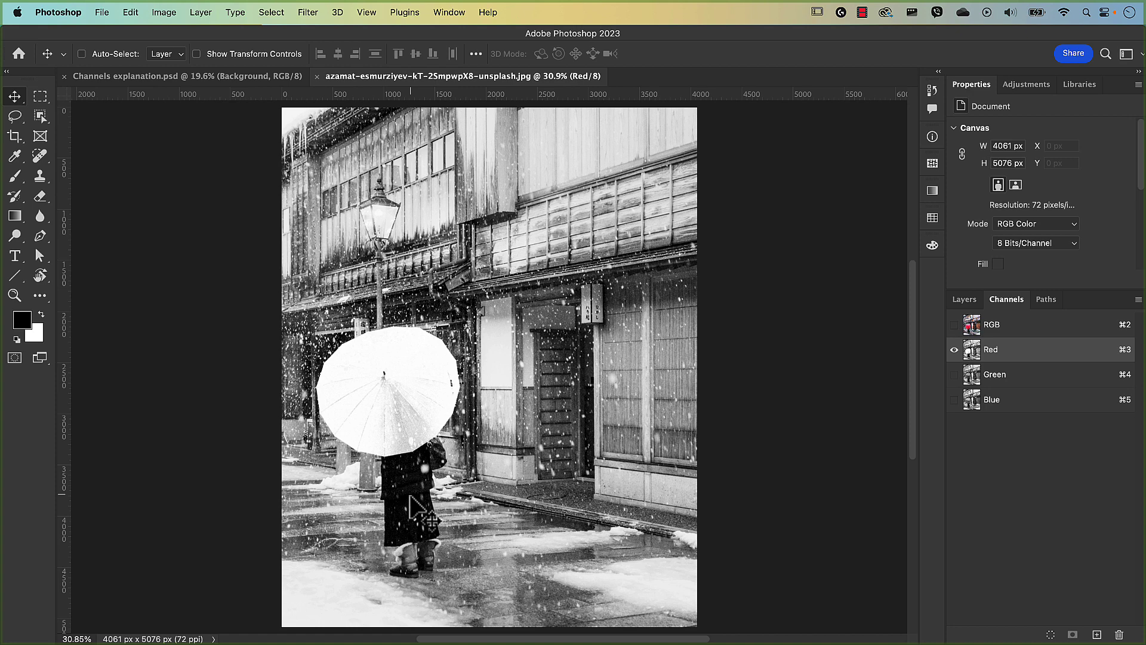
click(1008, 379)
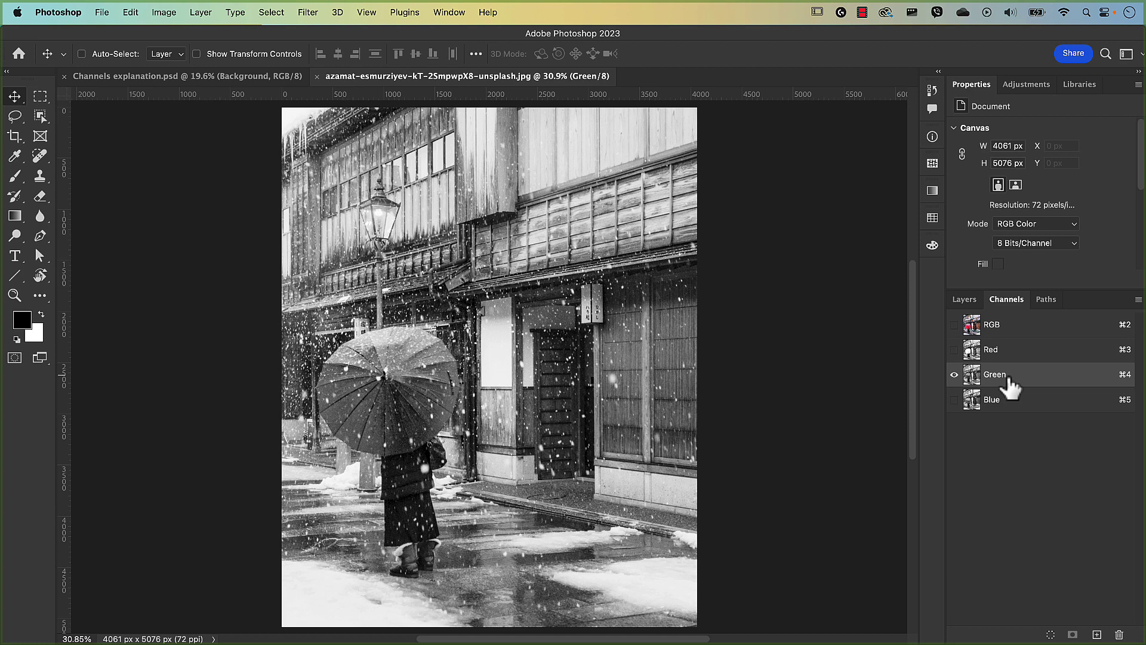
click(1005, 405)
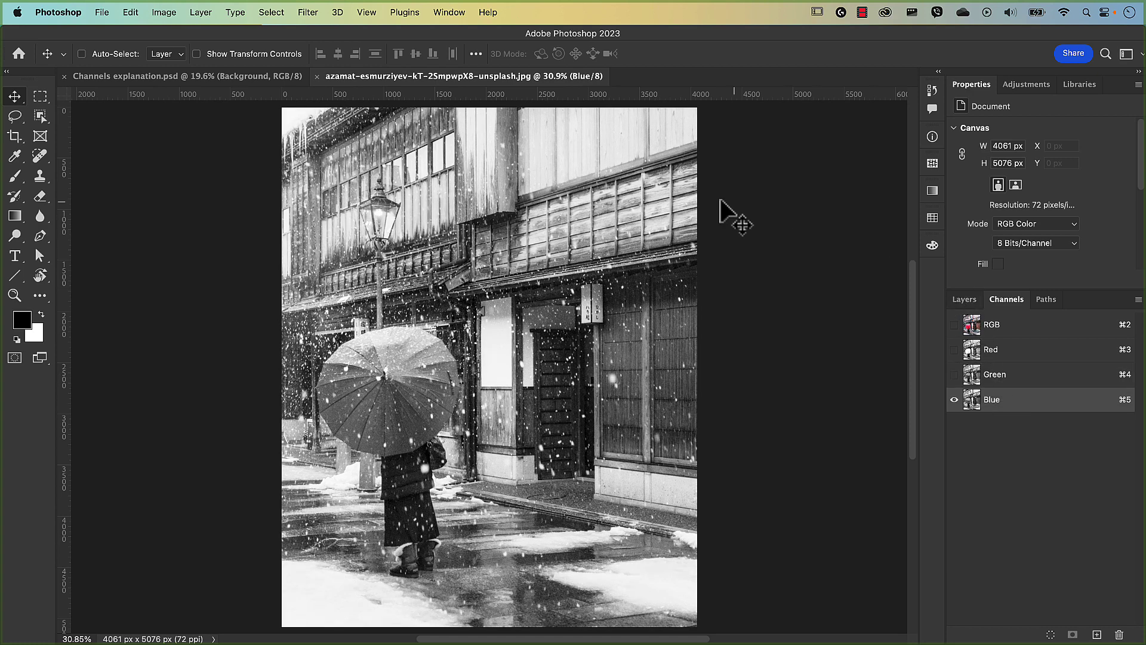
In Channels explanation.psd, hide the Blue and Black BG for Blue layers of the LHS - Colour group
click(176, 77)
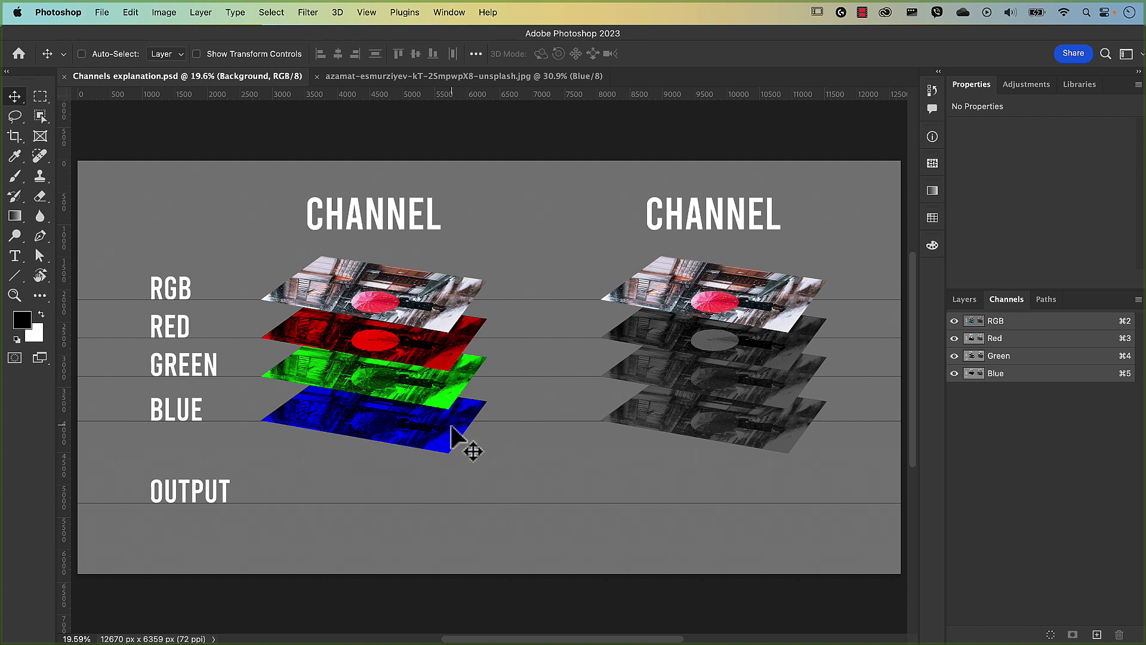
click(966, 302)
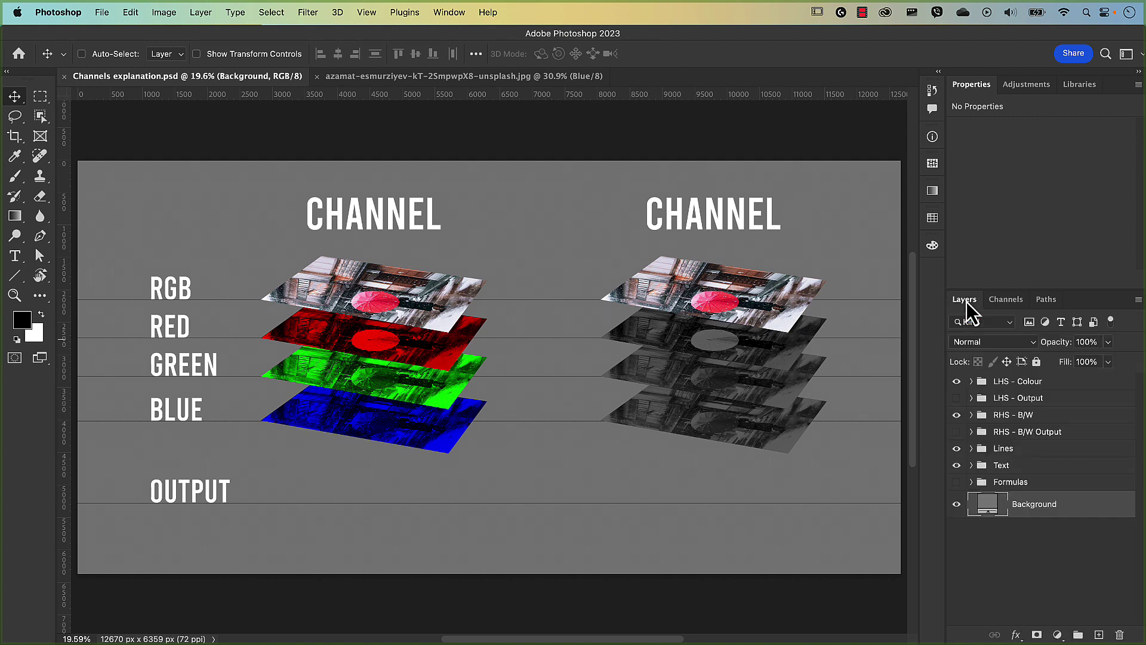
click(971, 380)
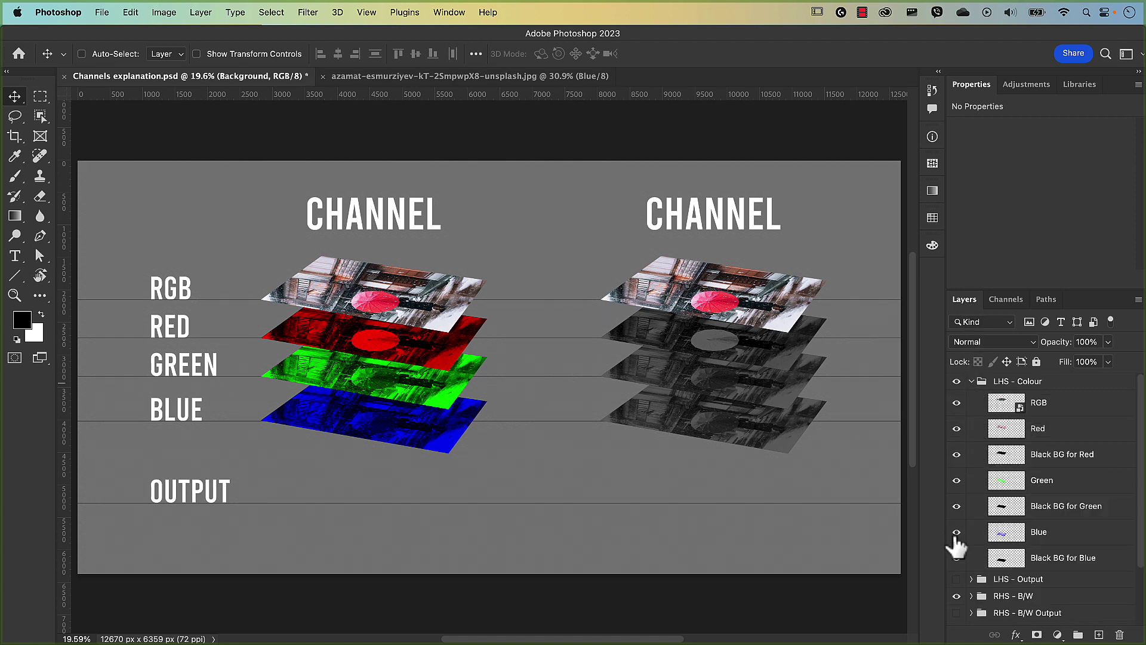
click(956, 532)
click(956, 557)
click(971, 381)
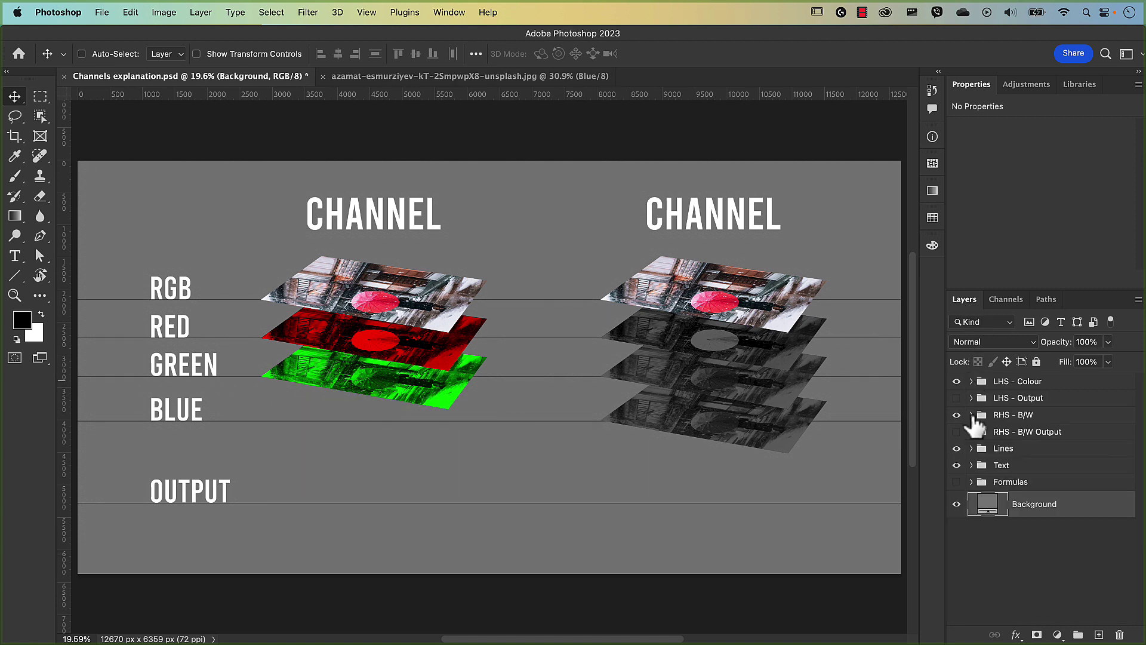
Hide the blue channel's layer in the RHS - B/W group and show the LHS - Output and RHS - B/W Output groups
click(971, 414)
click(956, 591)
click(971, 414)
click(957, 397)
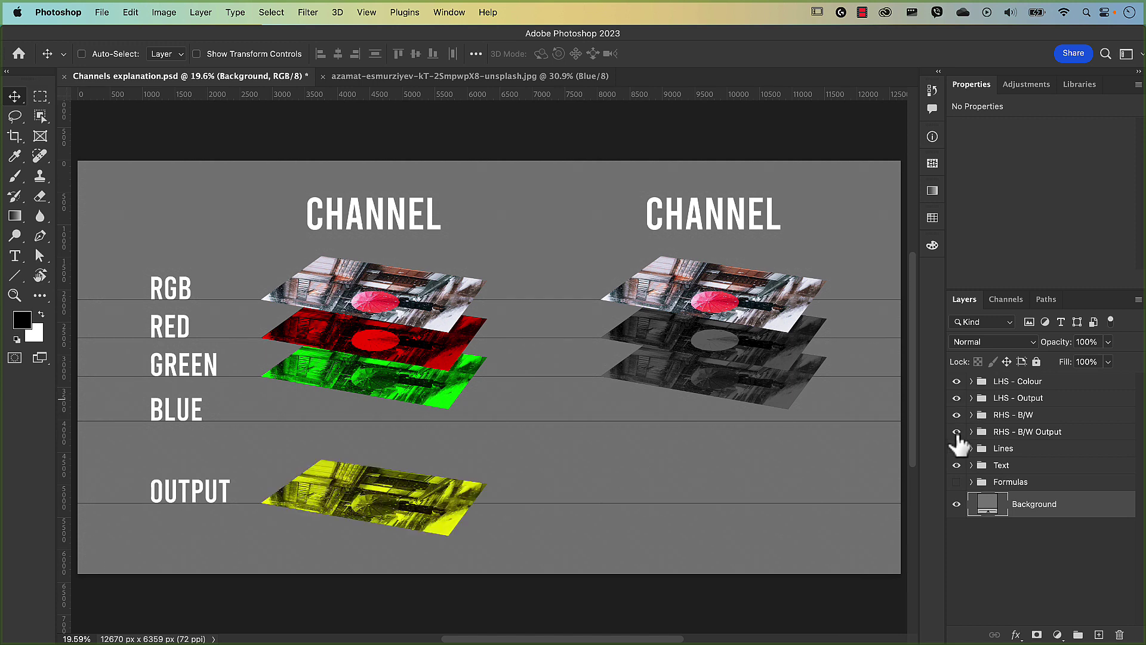
click(956, 431)
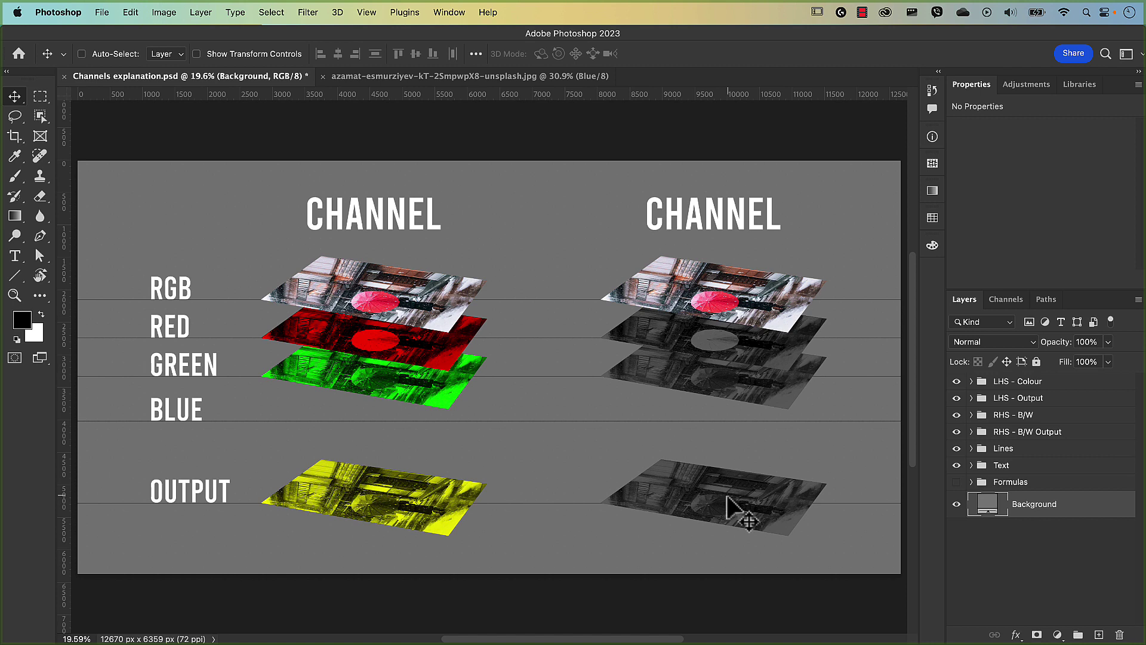
Open the JPEG portrait of the woman with windblown hair from the Images folder
click(102, 12)
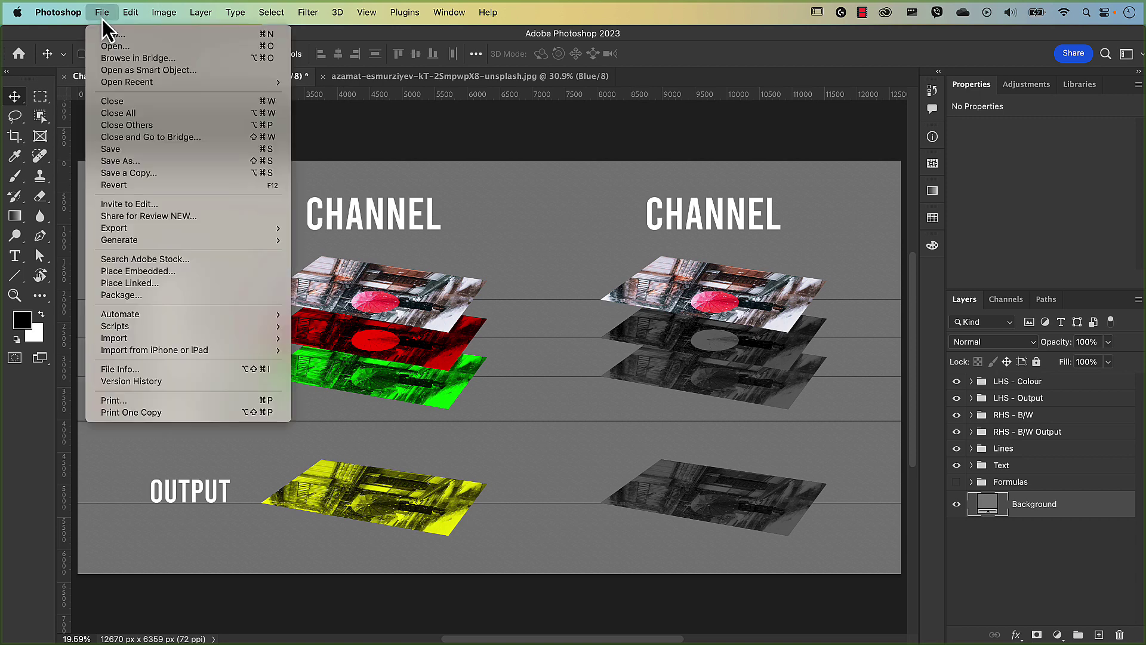
key(Escape)
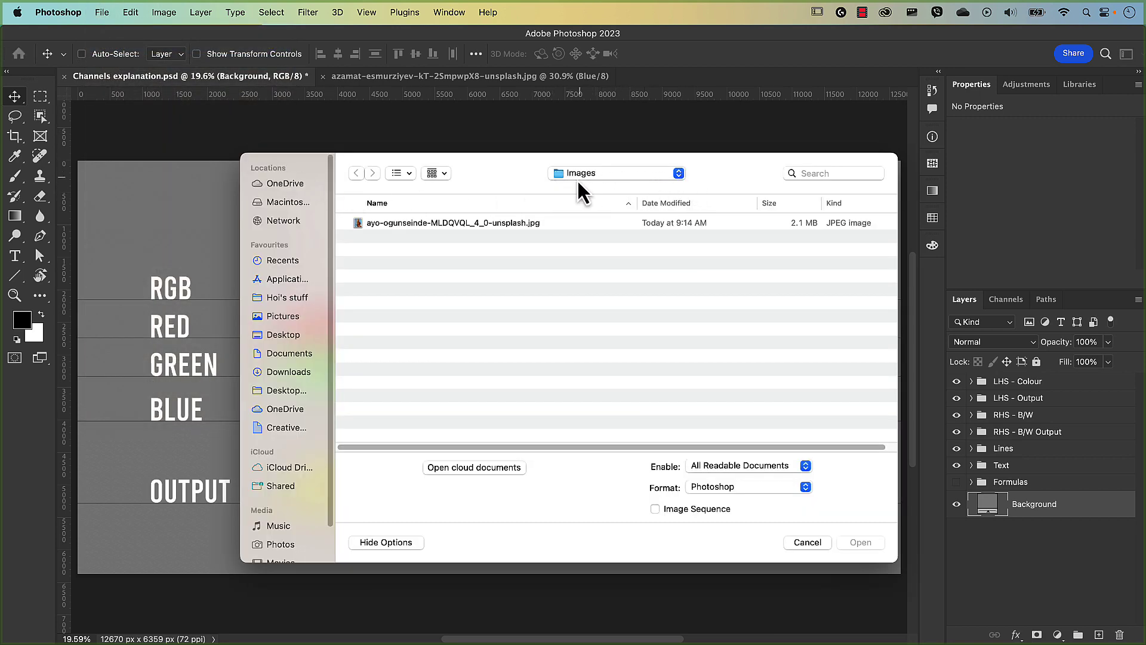
click(502, 227)
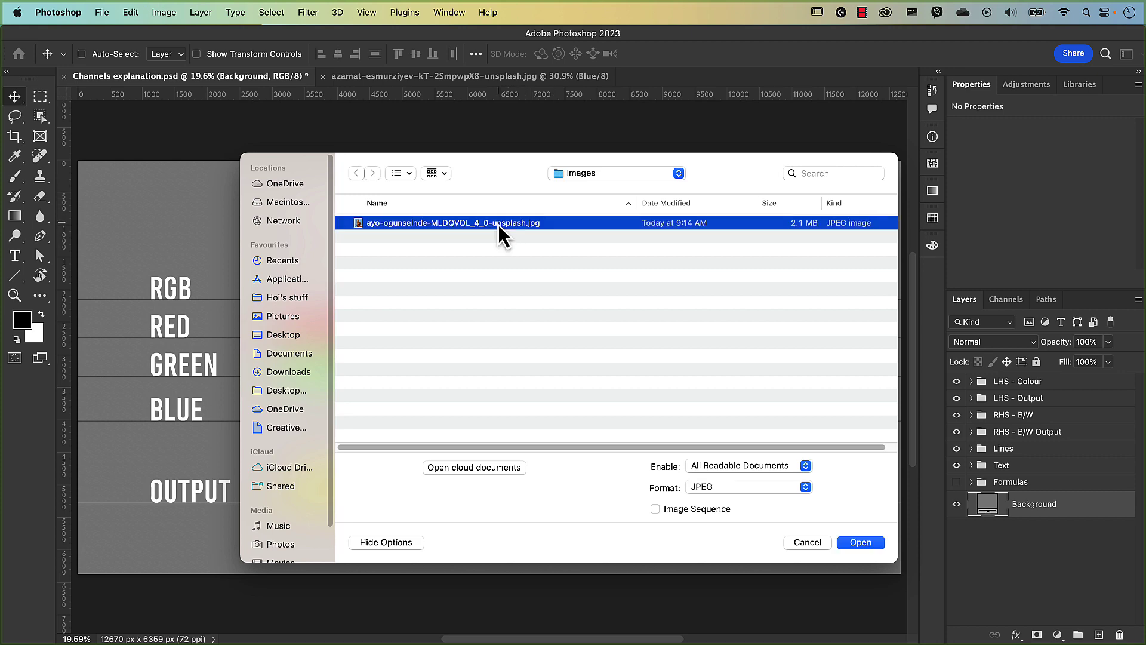
click(856, 544)
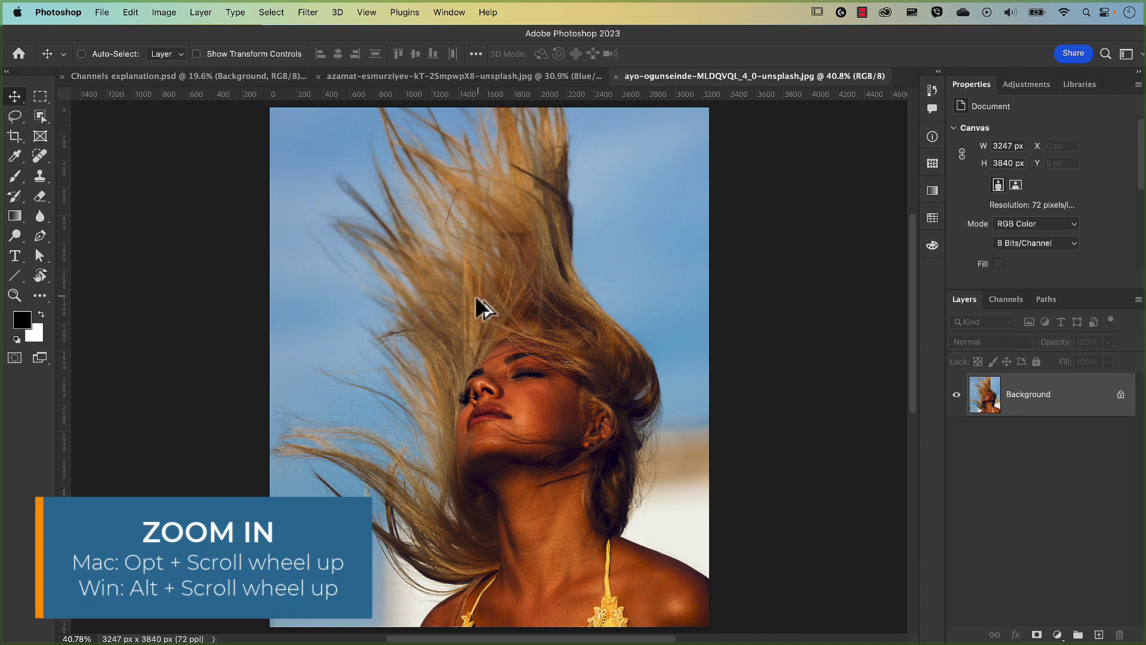
Examine the fine hair strands against the blue sky up close, and return to the full portrait
scroll(475, 295, up, 6)
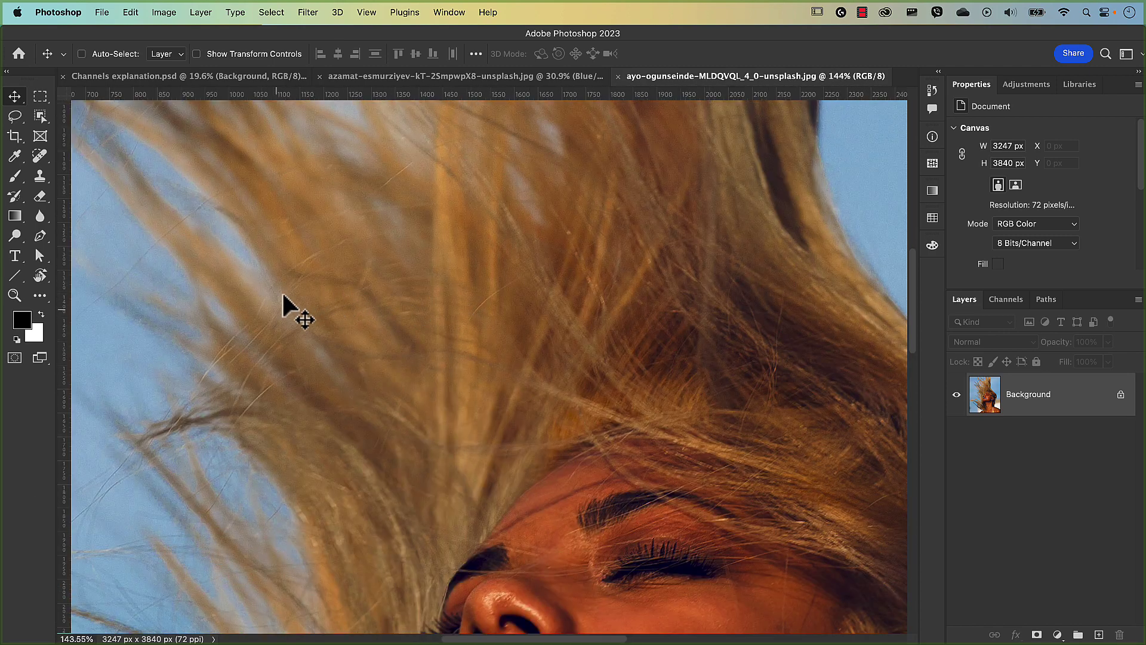
drag(283, 293, 540, 435)
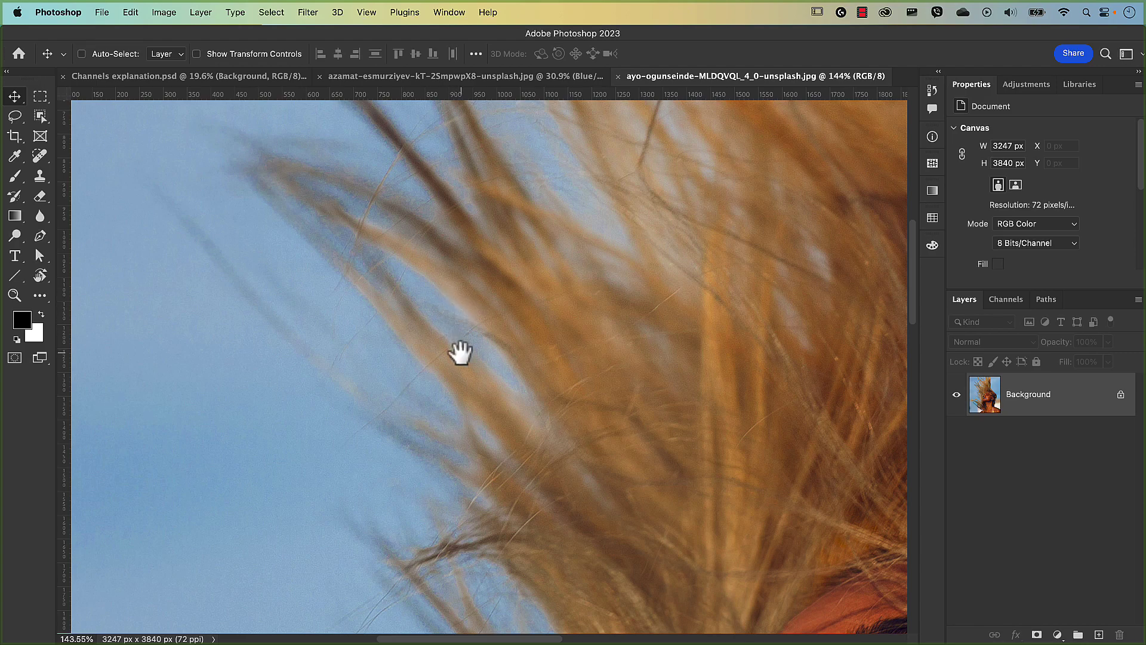
scroll(460, 352, down, 10)
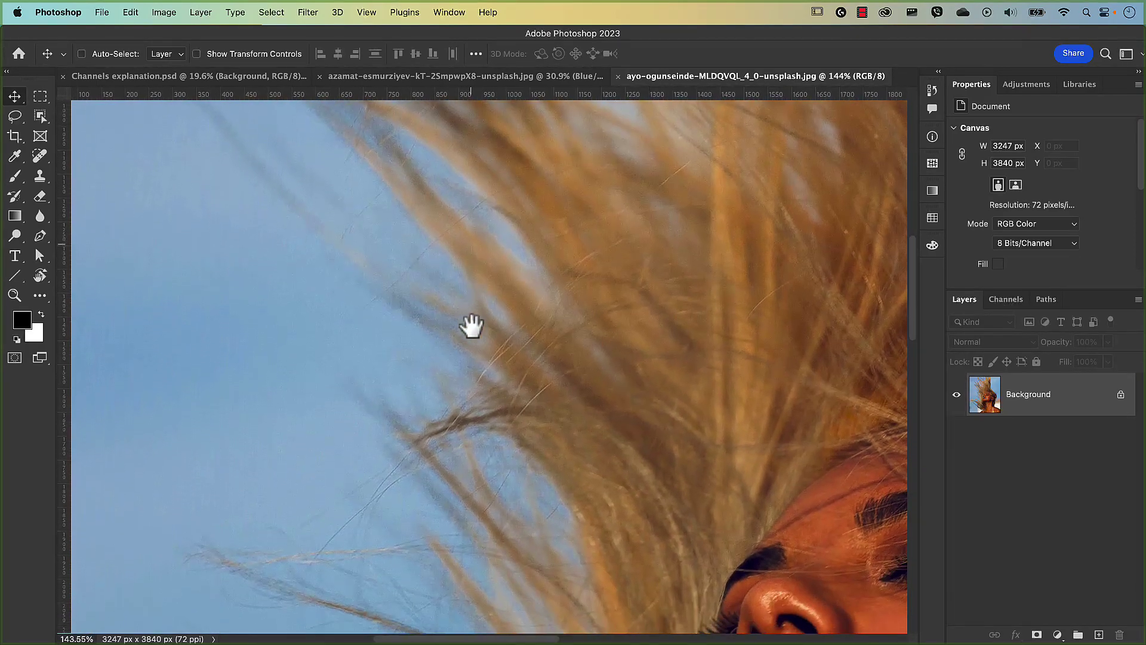
scroll(491, 508, down, 8)
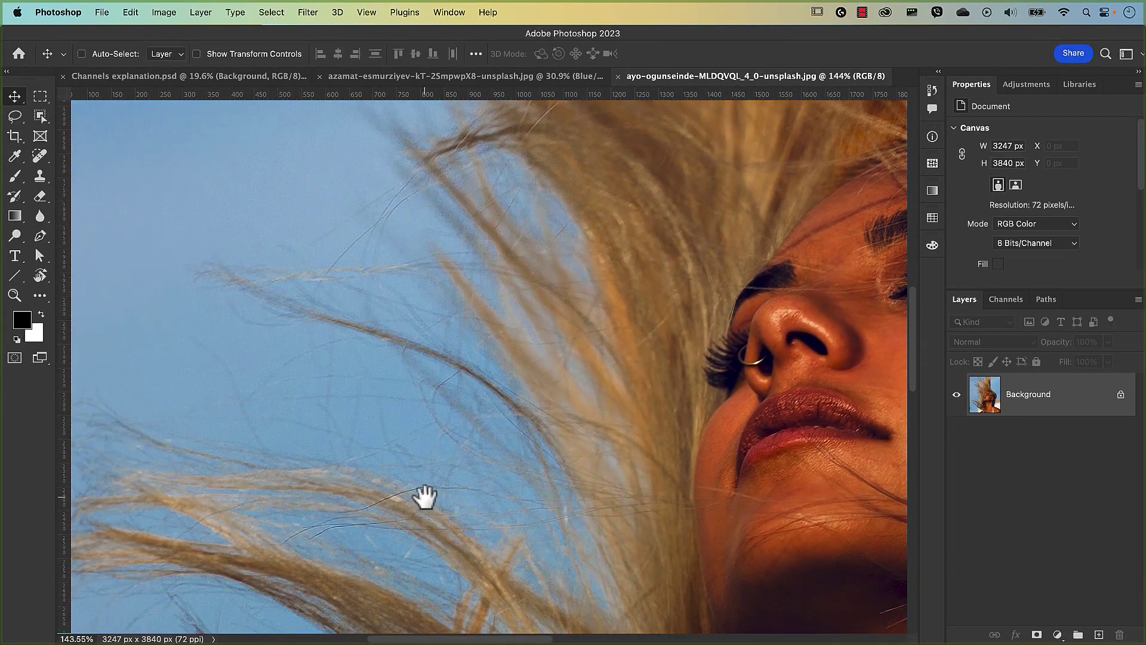
drag(442, 477, 477, 391)
key(super+0)
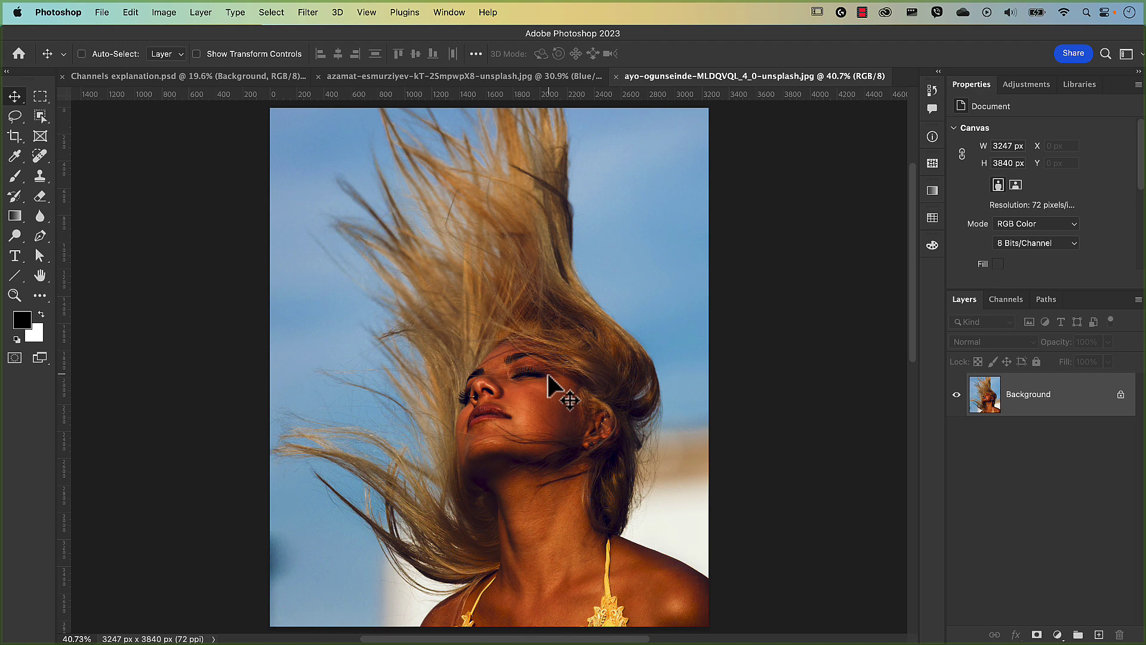
Compare the portrait's individual colour channels, including Red and Blue, and return to the RGB composite
click(1006, 301)
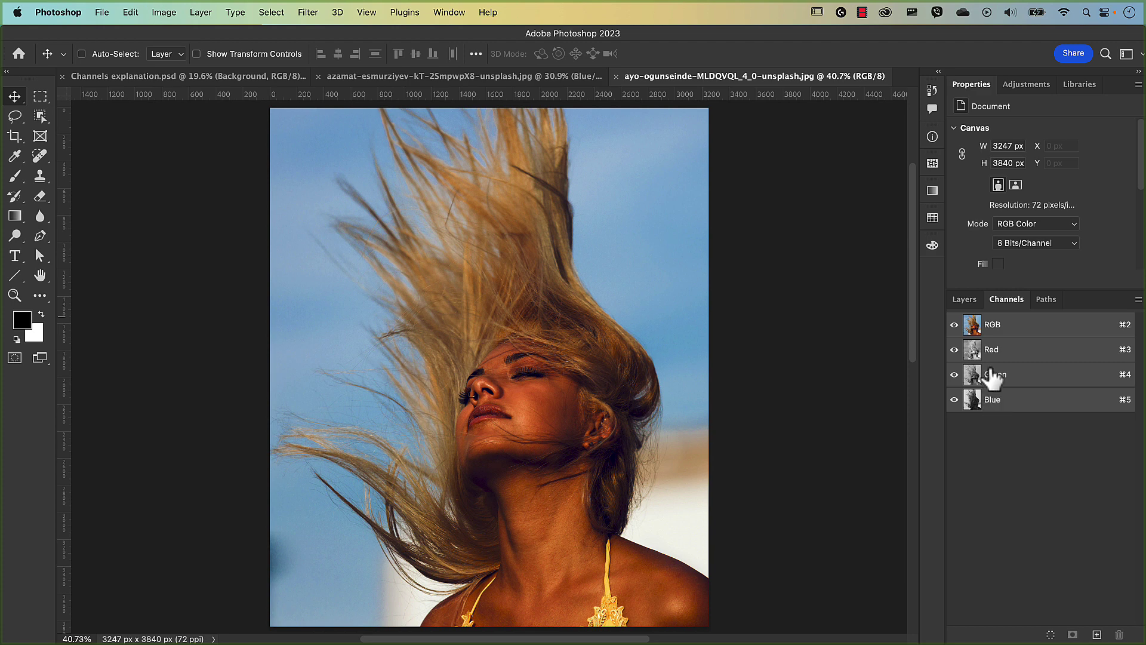
click(997, 352)
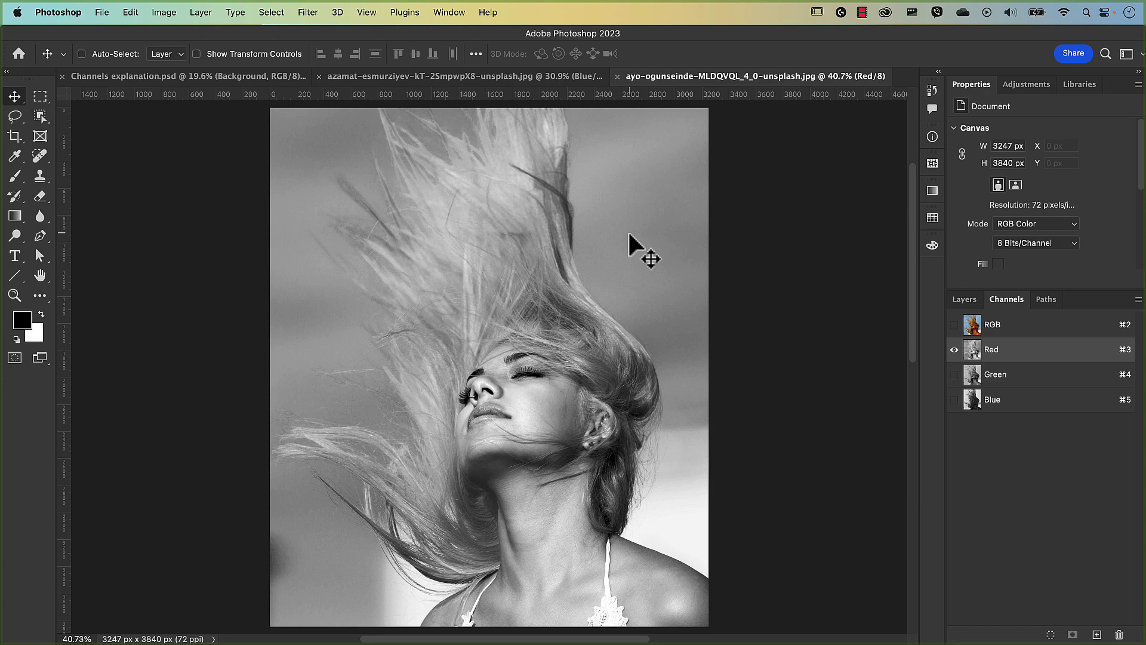
click(1031, 388)
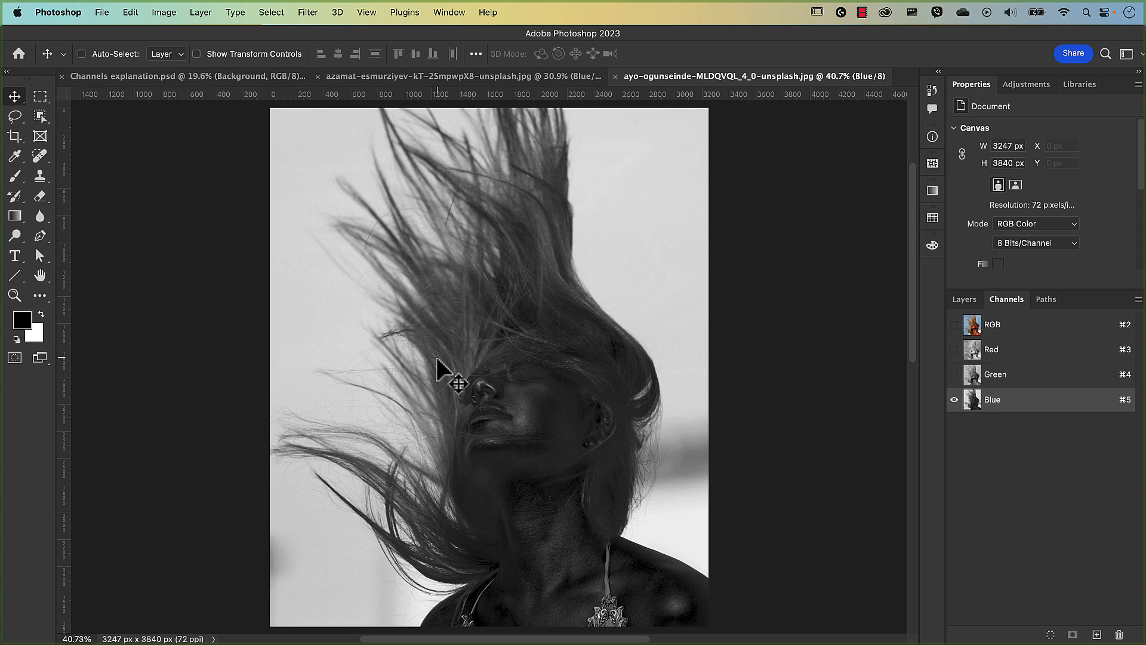
click(1005, 334)
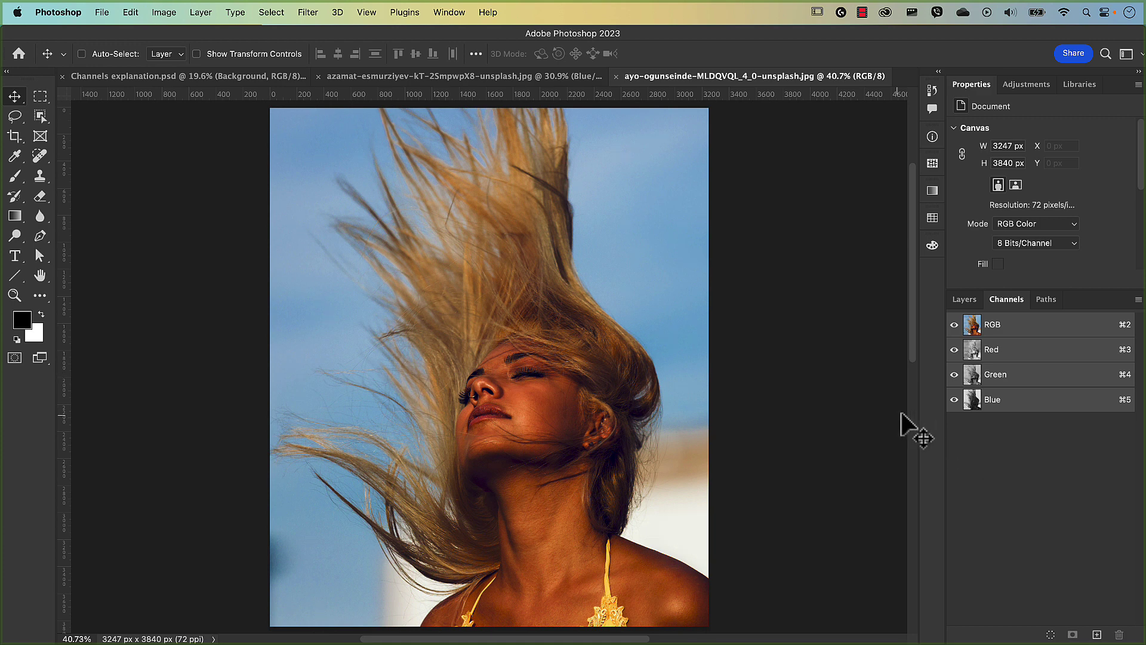
Duplicate the portrait document, adding the prefix CMYK to the copy's name
click(166, 13)
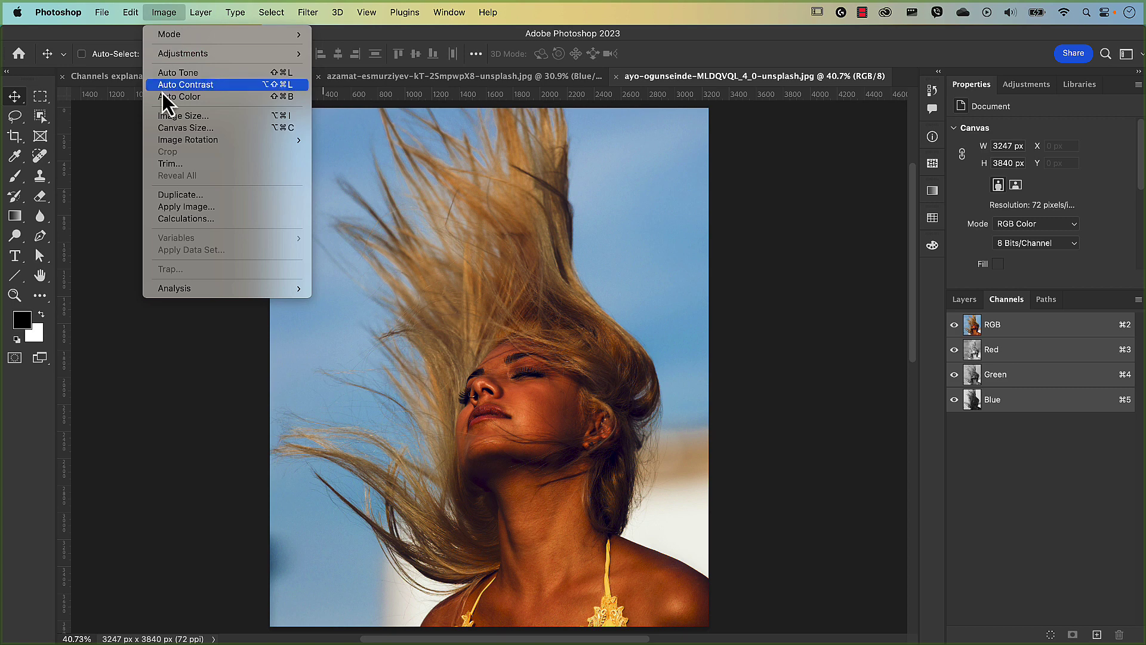
click(197, 193)
drag(895, 469, 622, 314)
click(635, 348)
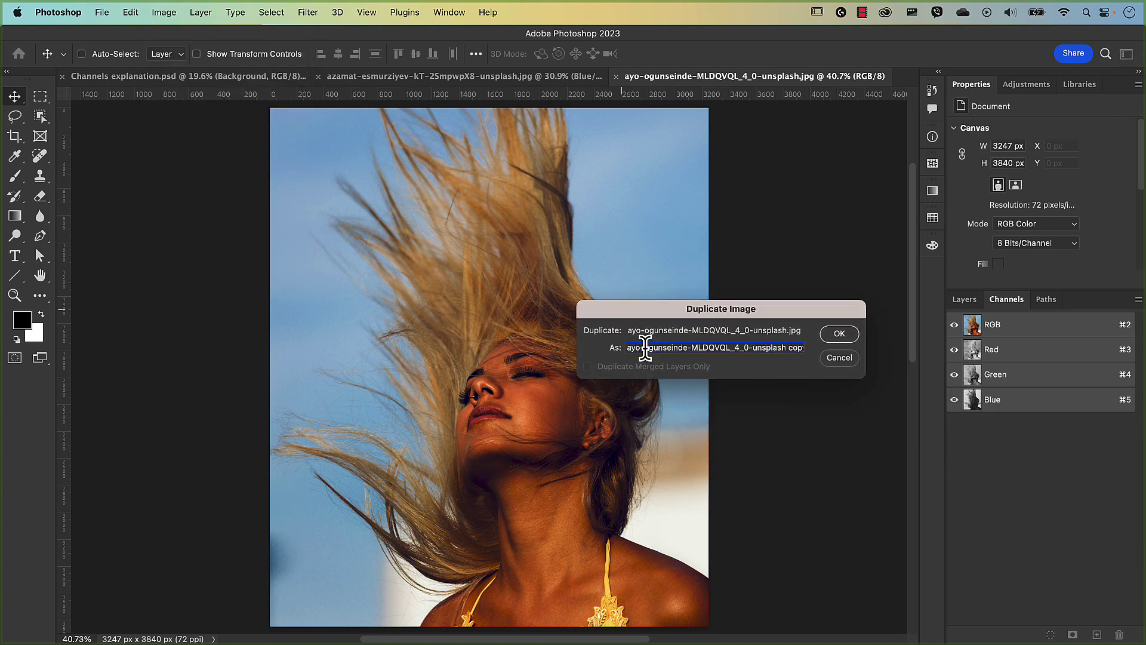
text(CMYK)
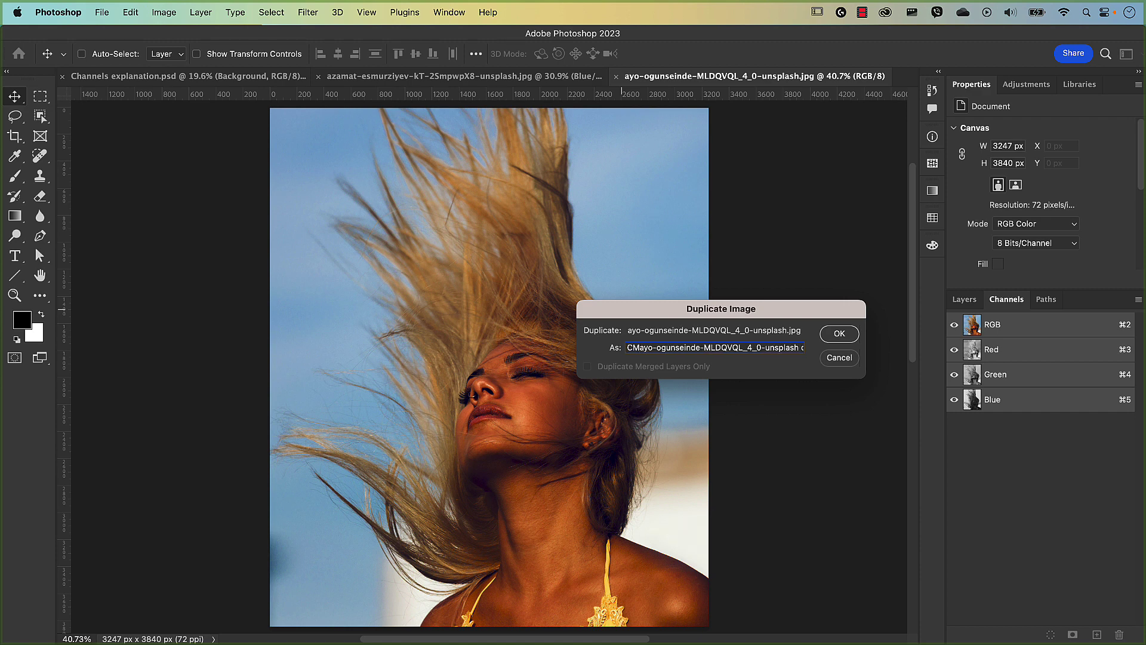
click(852, 338)
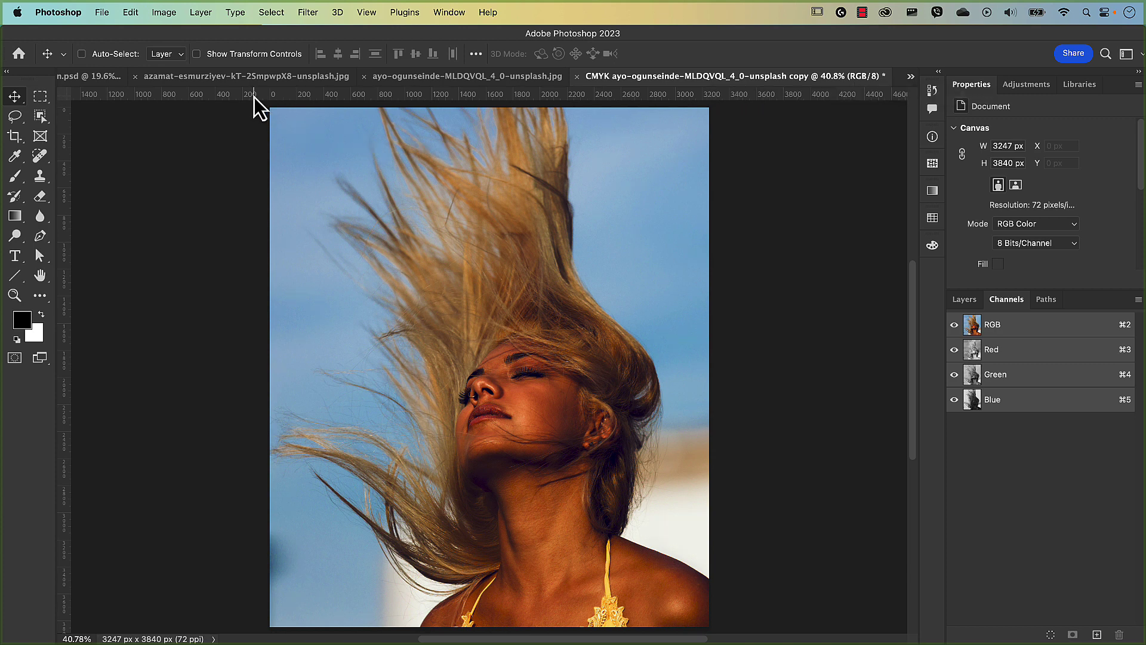
Convert the duplicated portrait to CMYK Color mode, accepting the U.S. Web Coated (SWOP) v2 profile
click(171, 18)
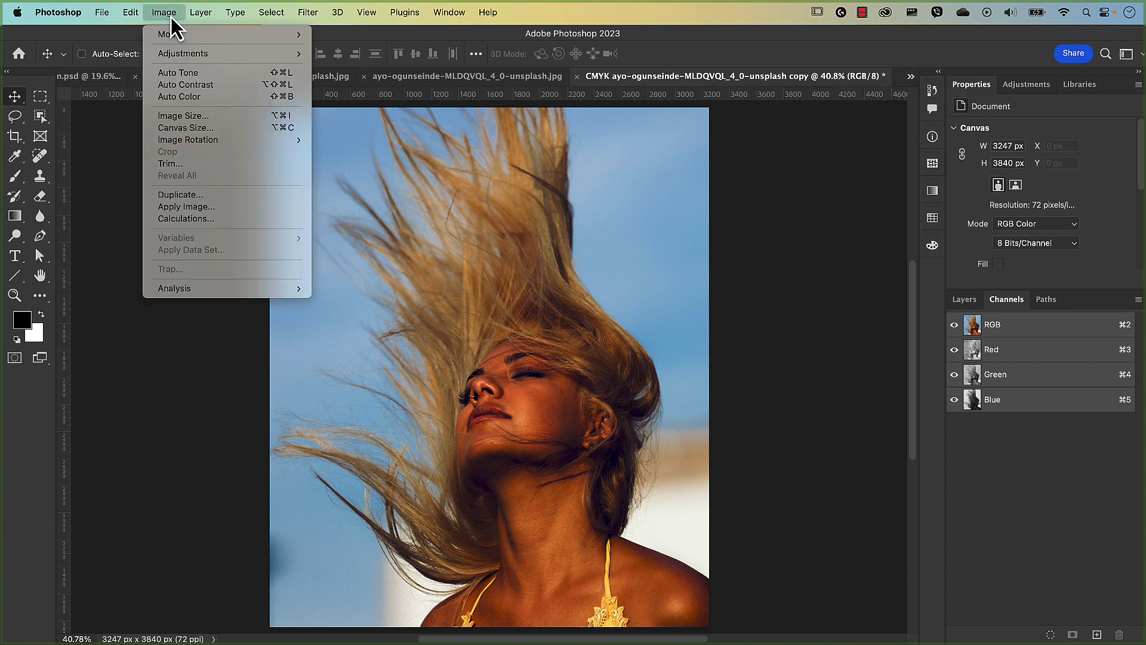
mouse_move(228, 33)
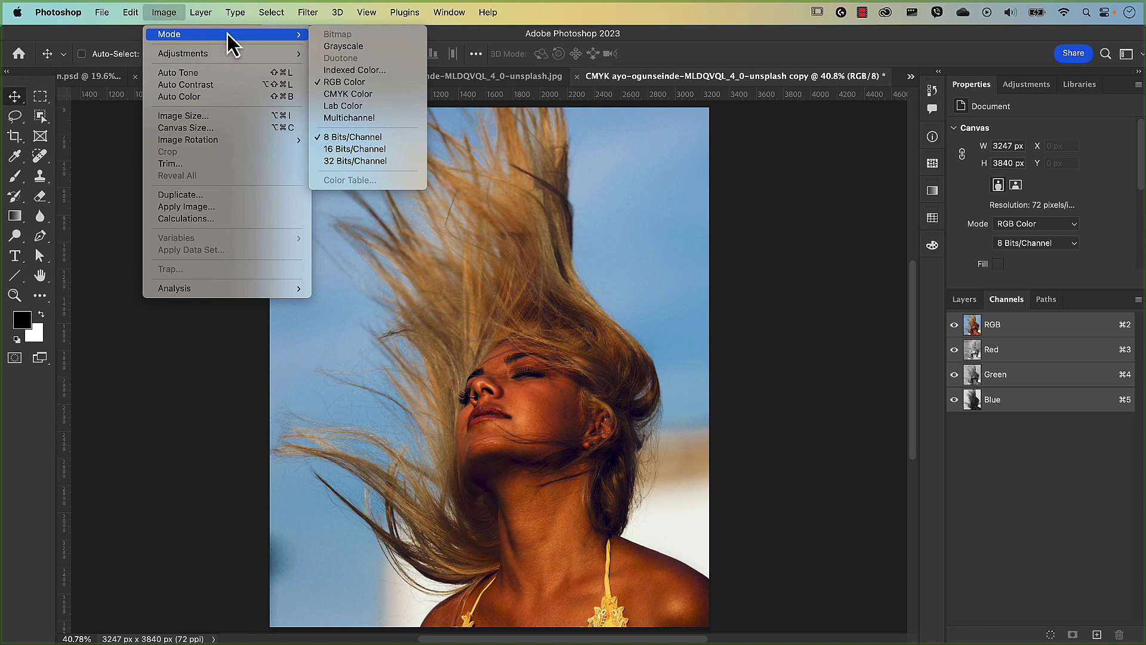
click(348, 96)
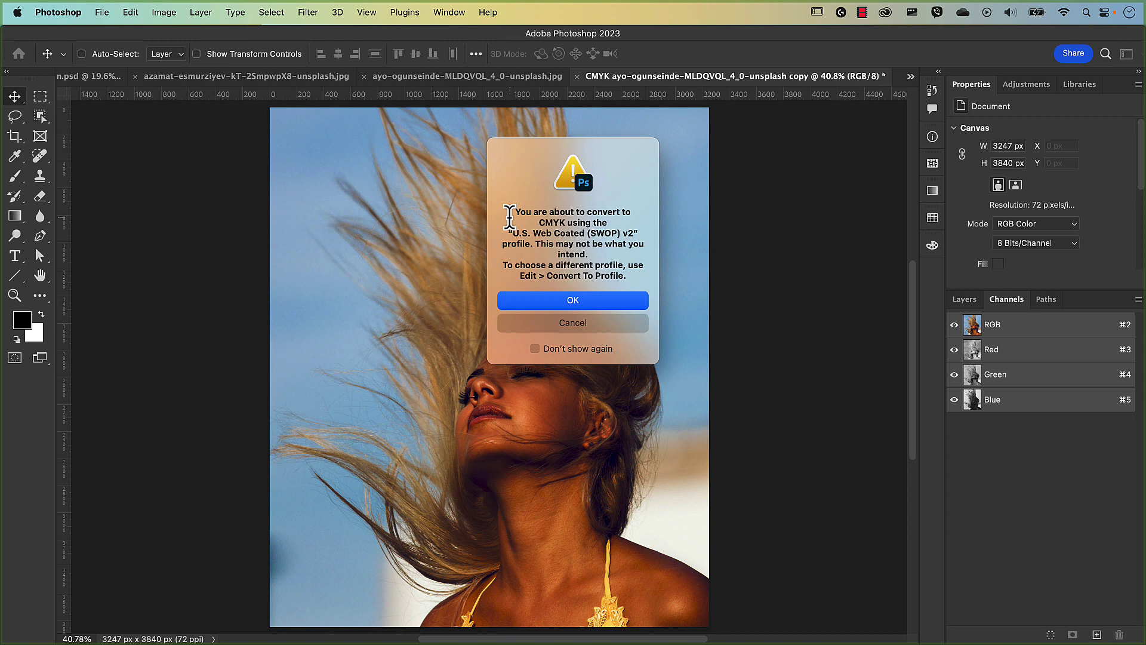
drag(513, 233, 627, 232)
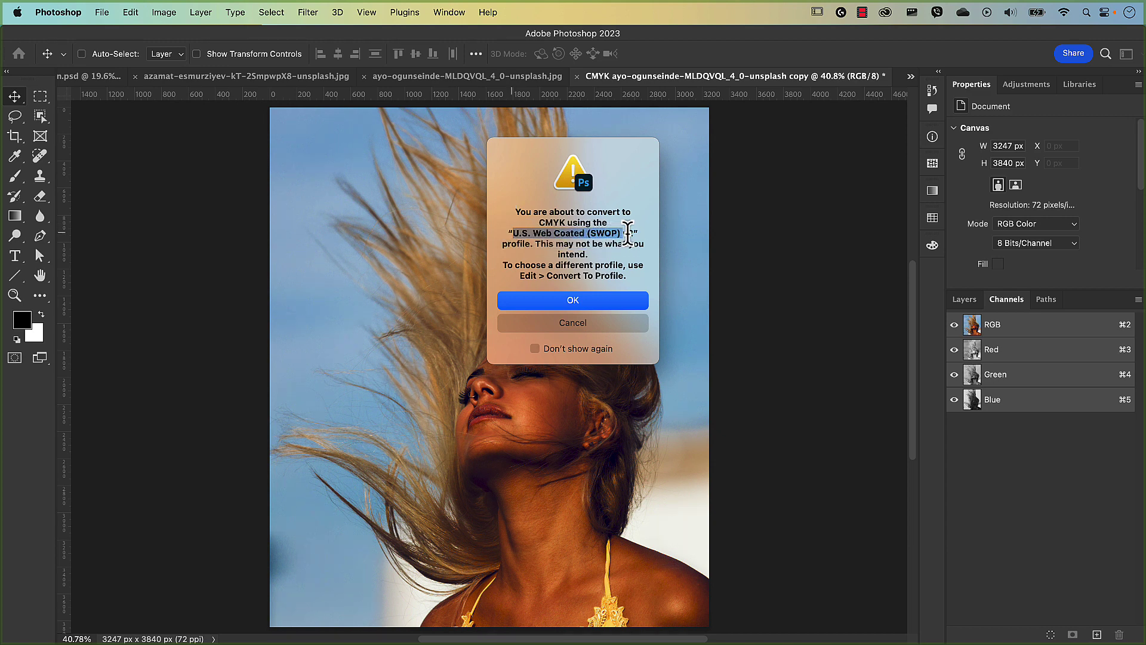
click(591, 304)
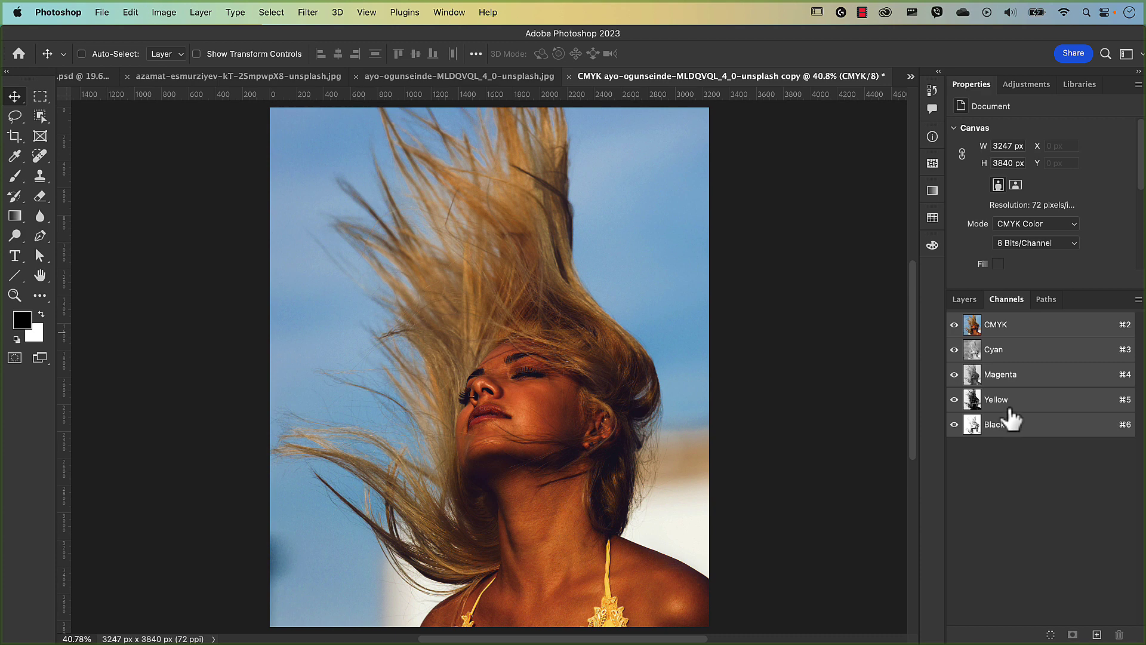
Compare the copy's Cyan, Magenta, Yellow and Black channels individually, and return to the Yellow channel
click(1012, 364)
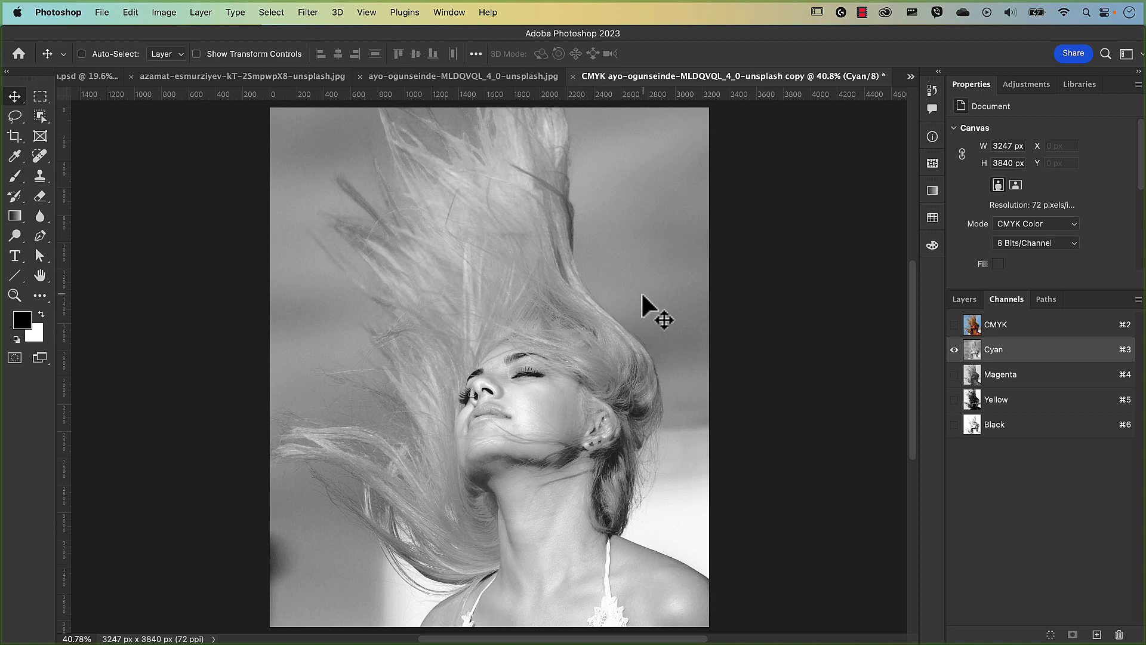
click(1020, 376)
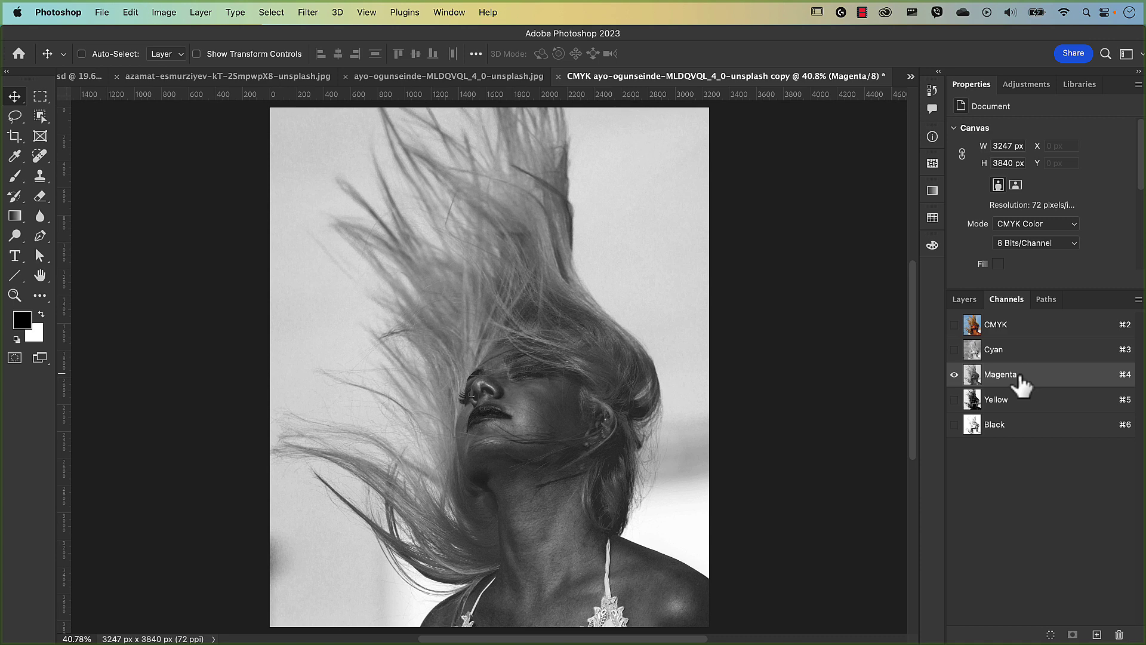
click(1017, 406)
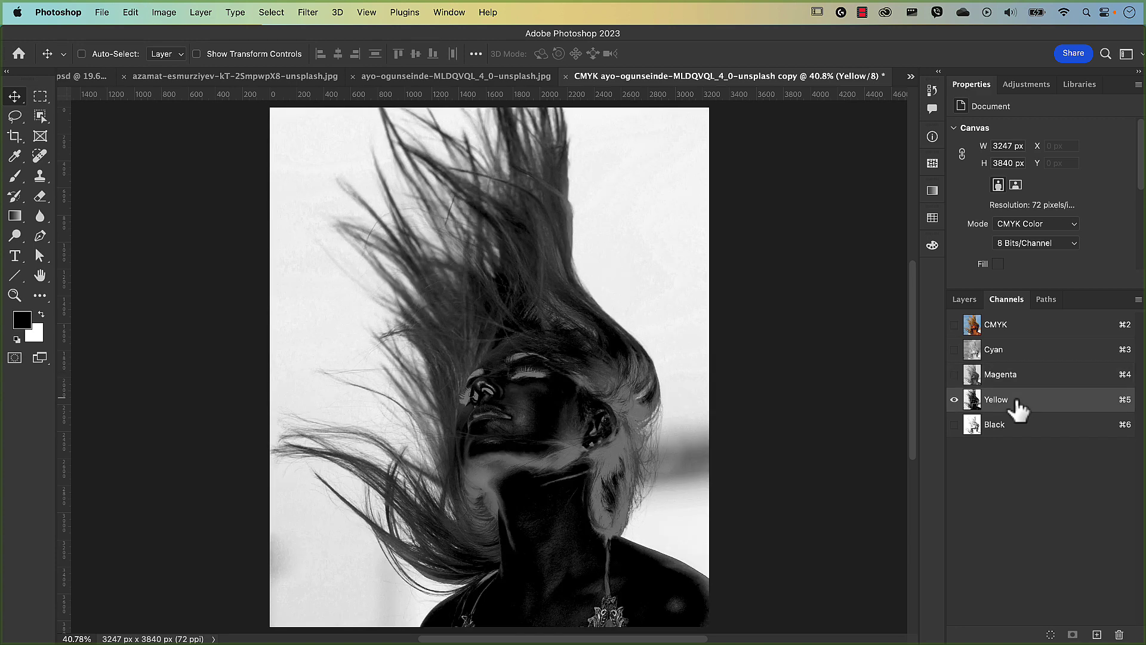
click(1013, 429)
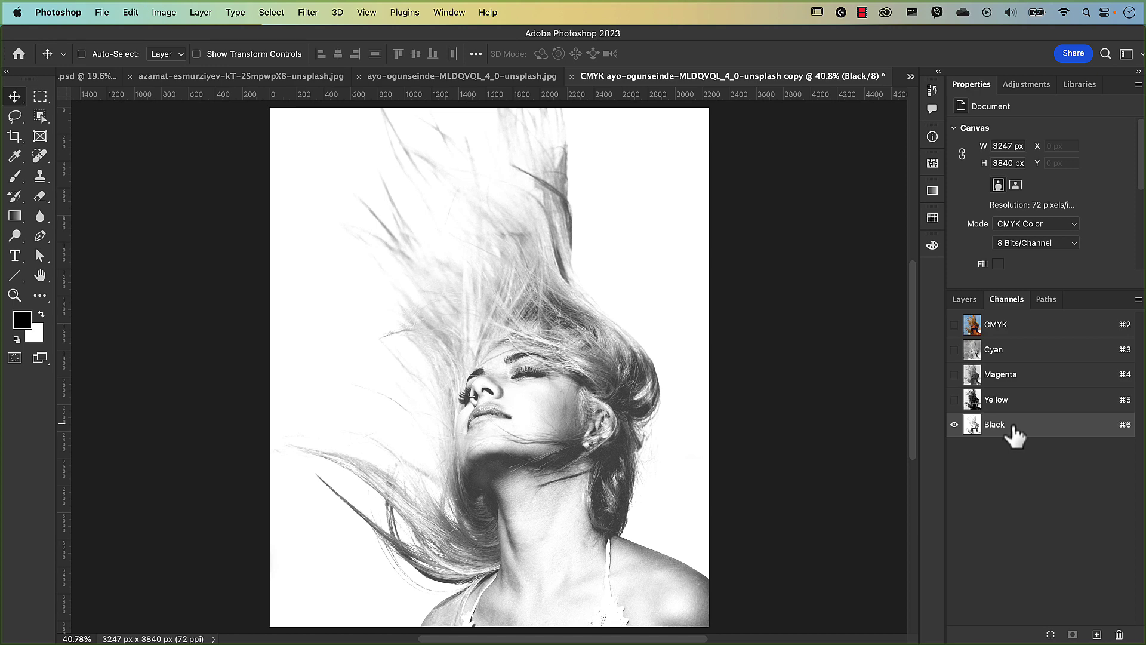
click(1018, 408)
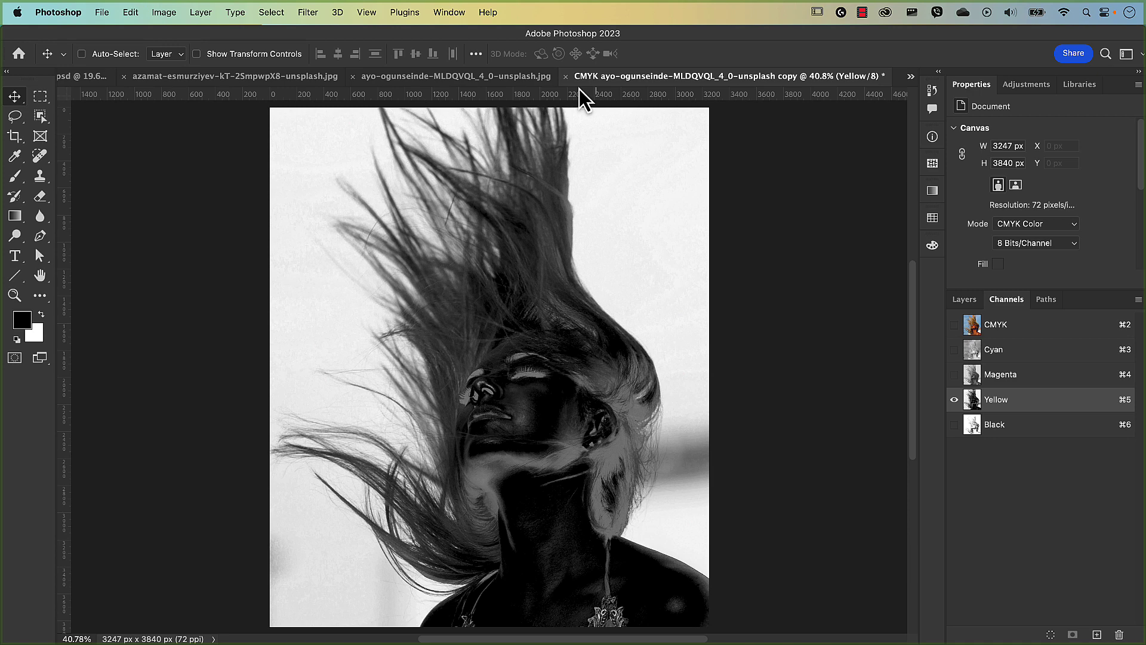
Switch to the original RGB portrait, inspect its Blue channel, and return to the RGB composite
click(504, 80)
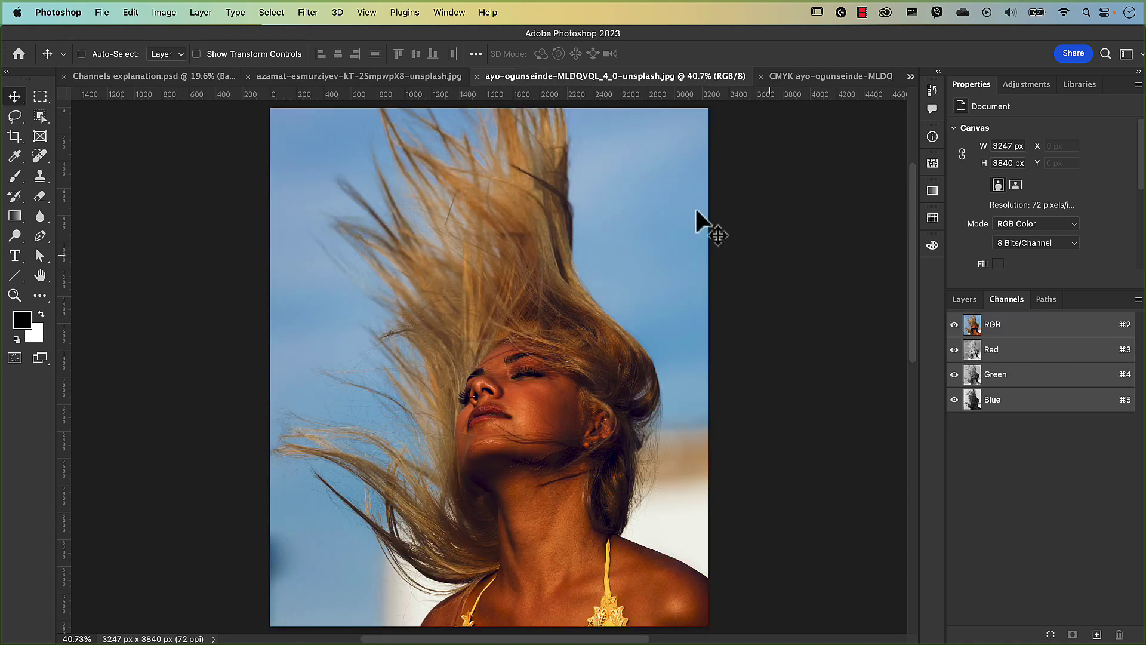
click(1003, 409)
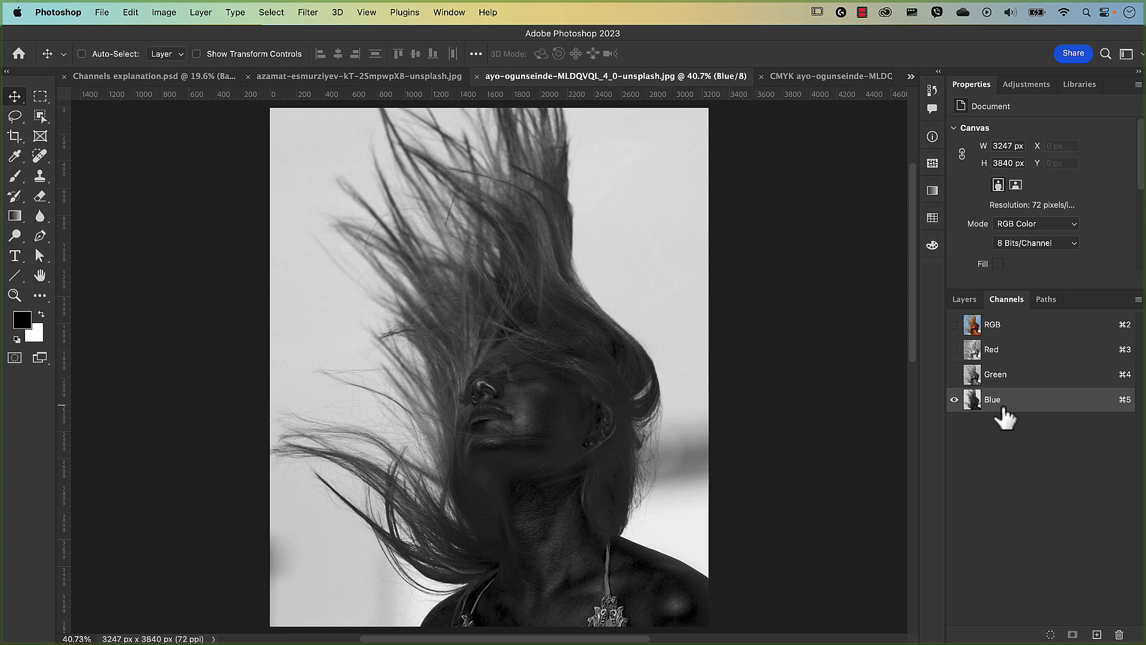
click(1013, 337)
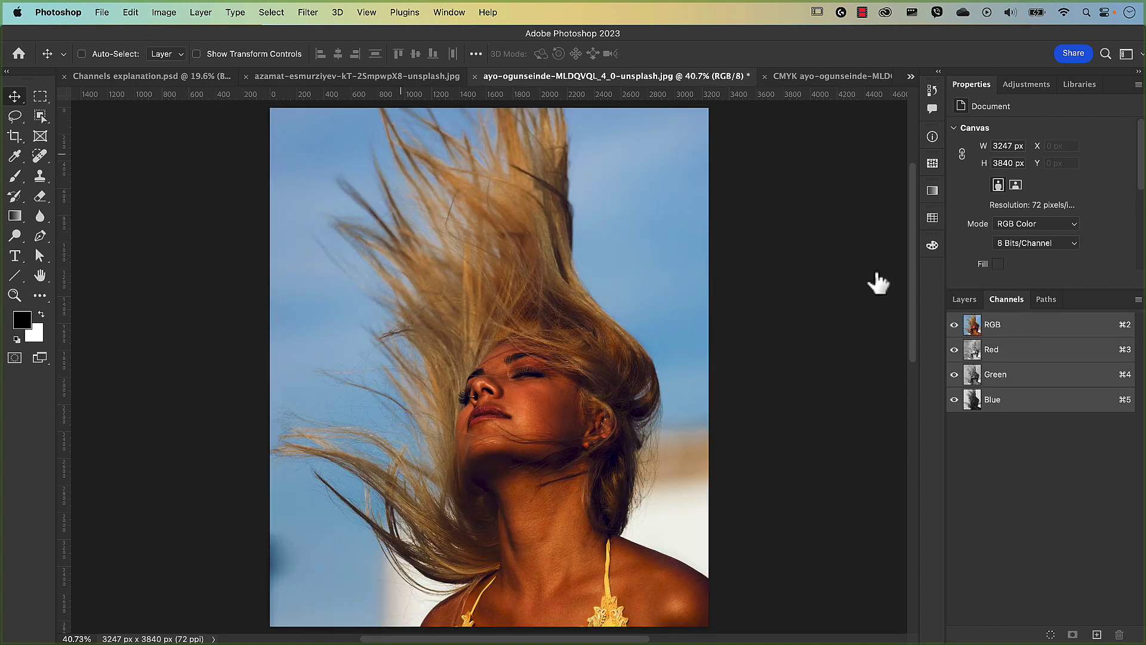
Start Calculations on the RGB portrait and set Source 1 to its Background layer and Blue channel
click(164, 12)
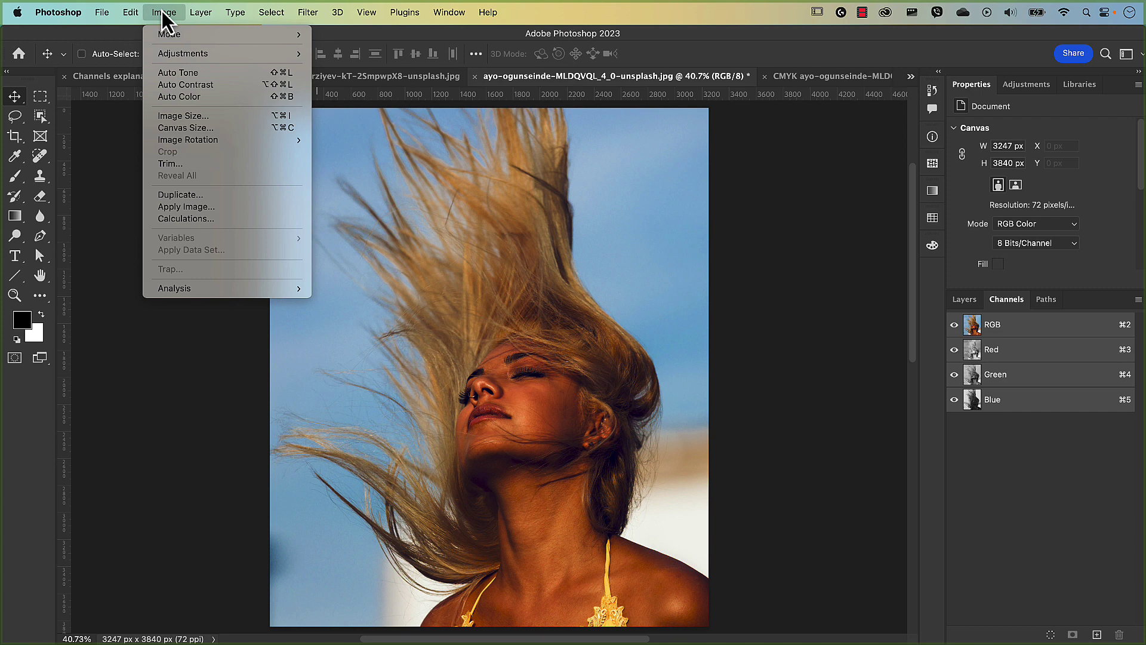
click(181, 219)
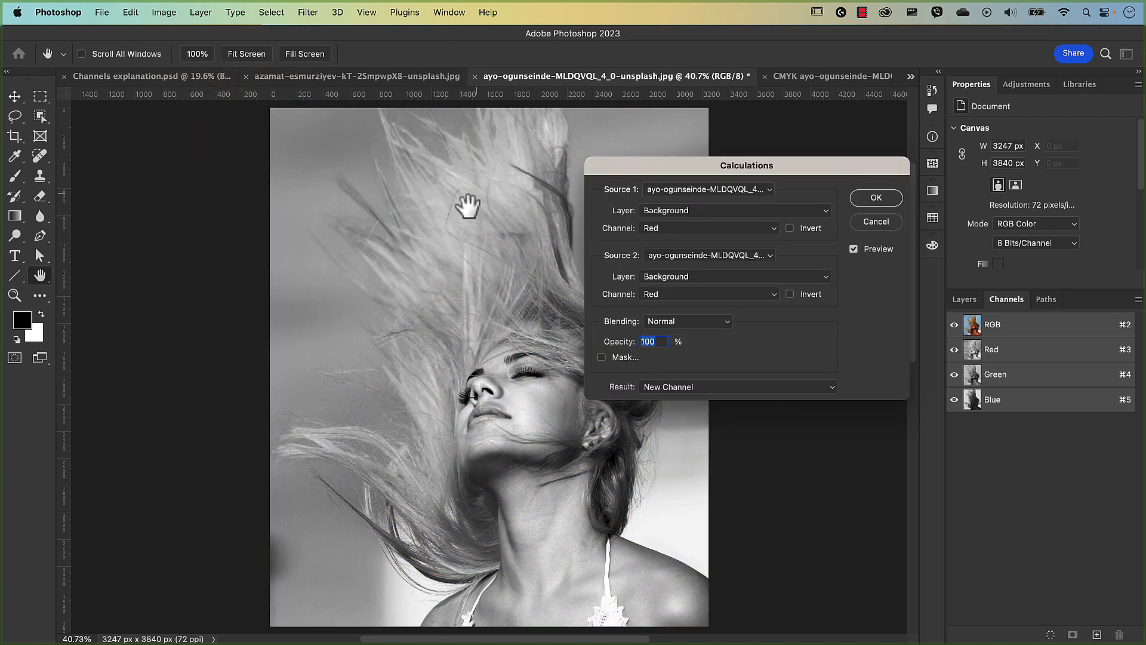
click(670, 192)
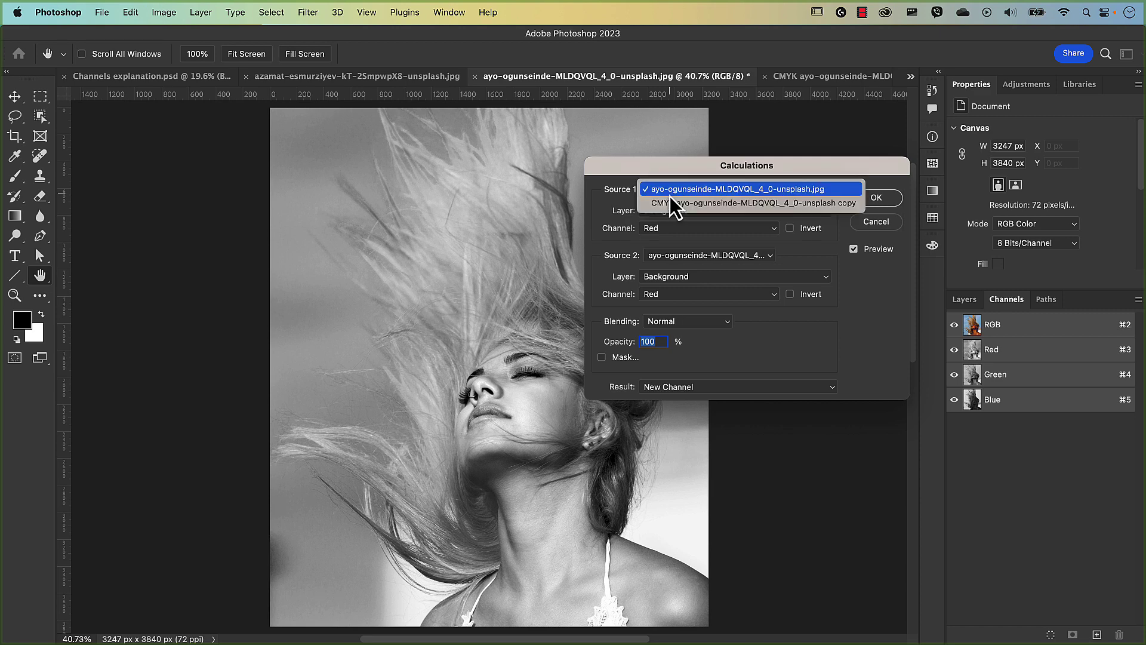
click(654, 189)
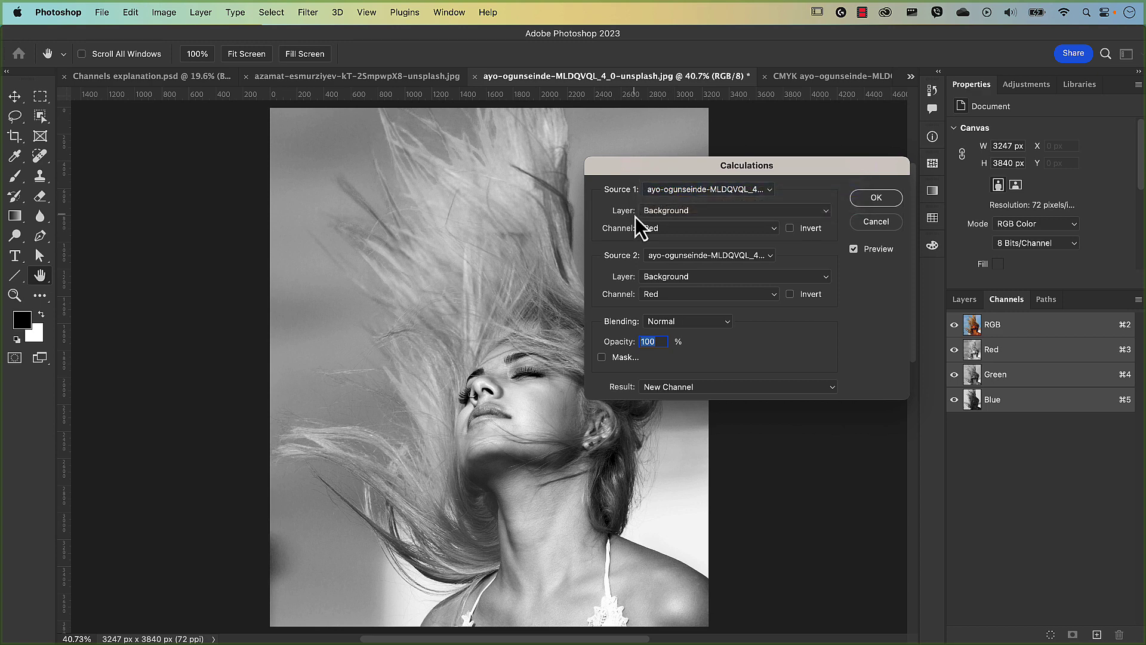
click(661, 215)
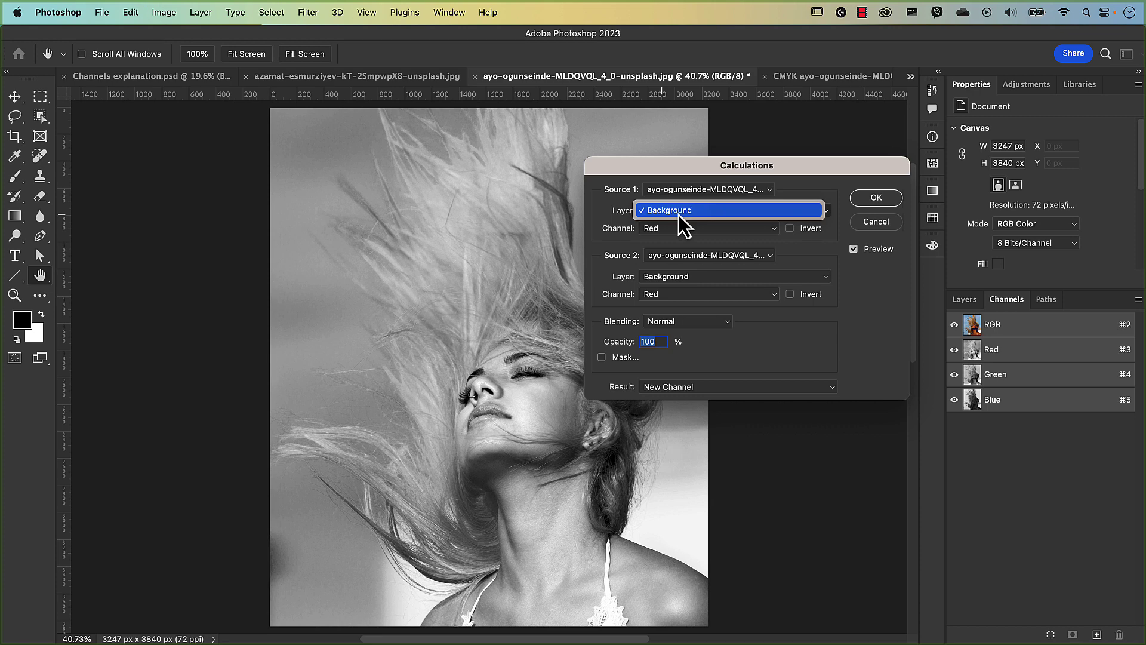
click(679, 215)
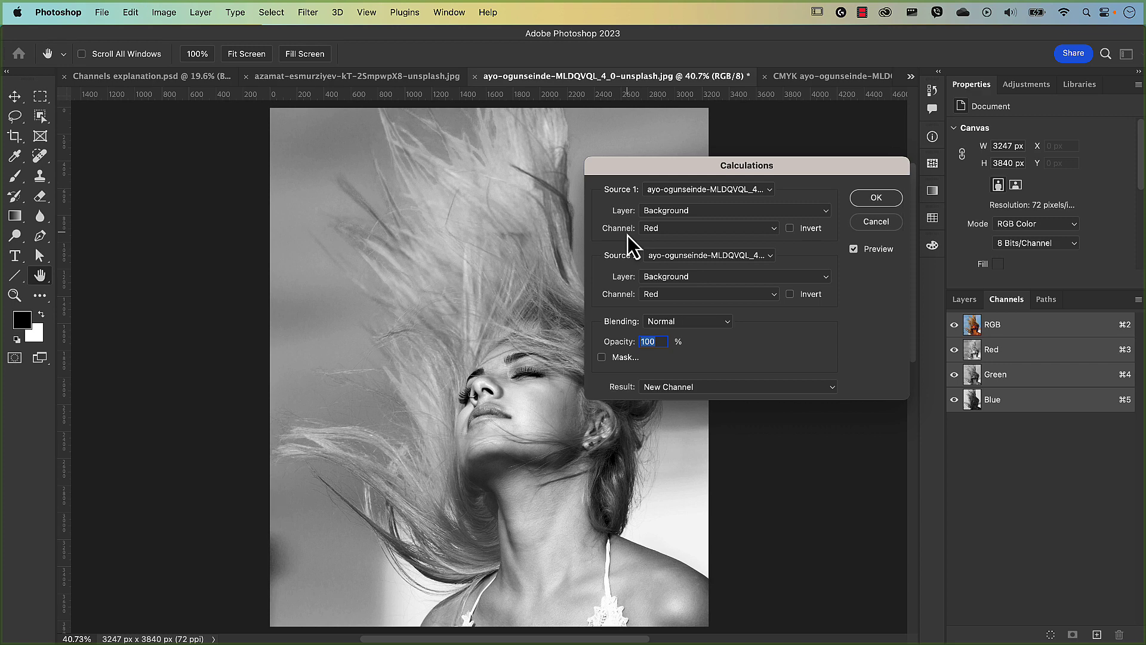
click(692, 226)
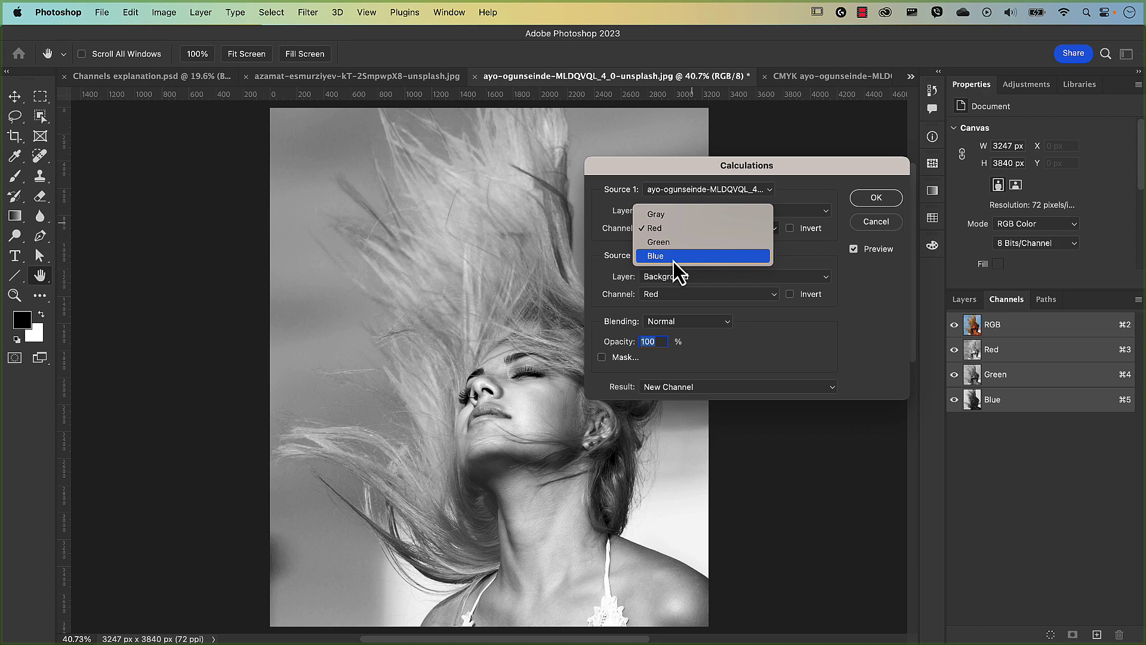
click(673, 261)
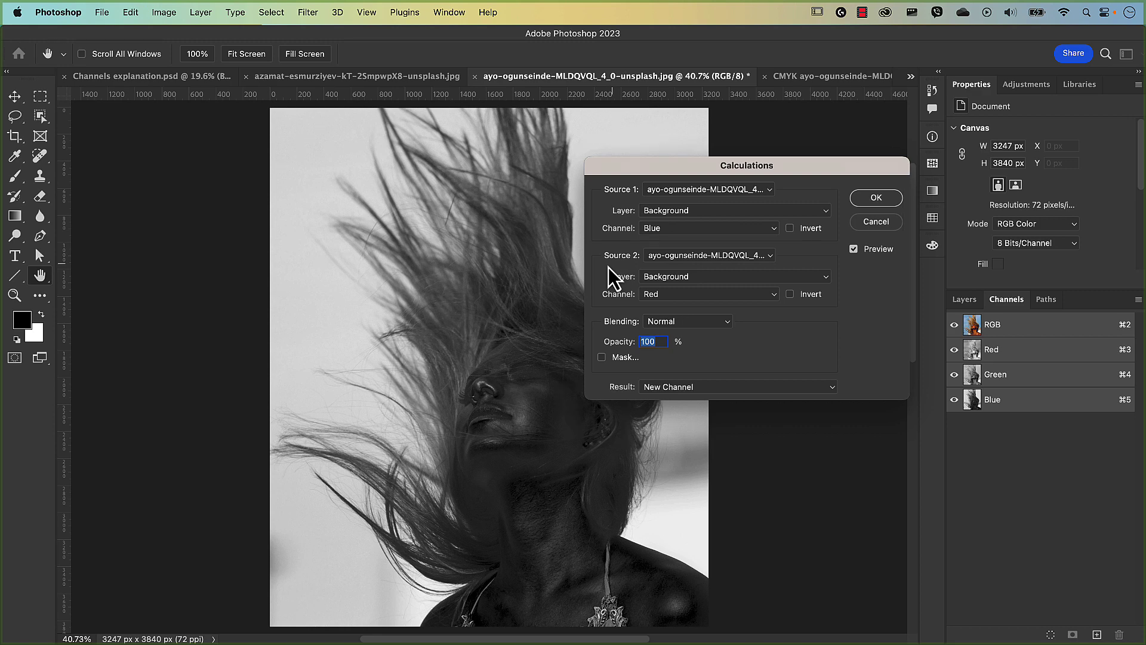
Set Source 2 of the calculation to the CMYK copy, with its Background layer and Yellow channel
click(663, 258)
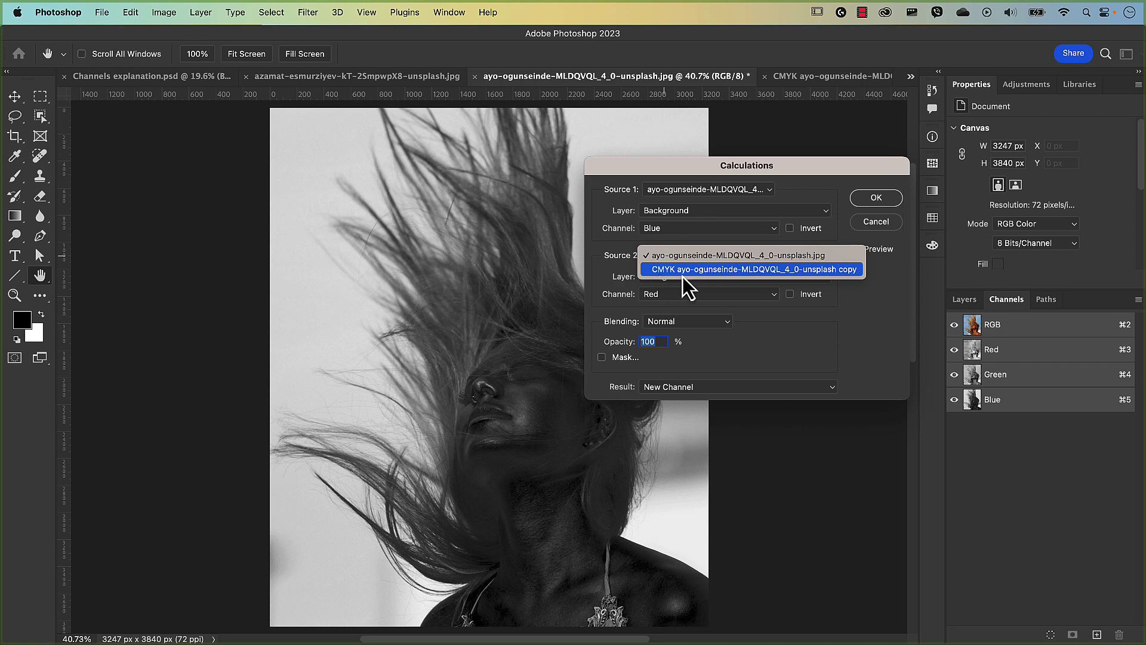
click(687, 270)
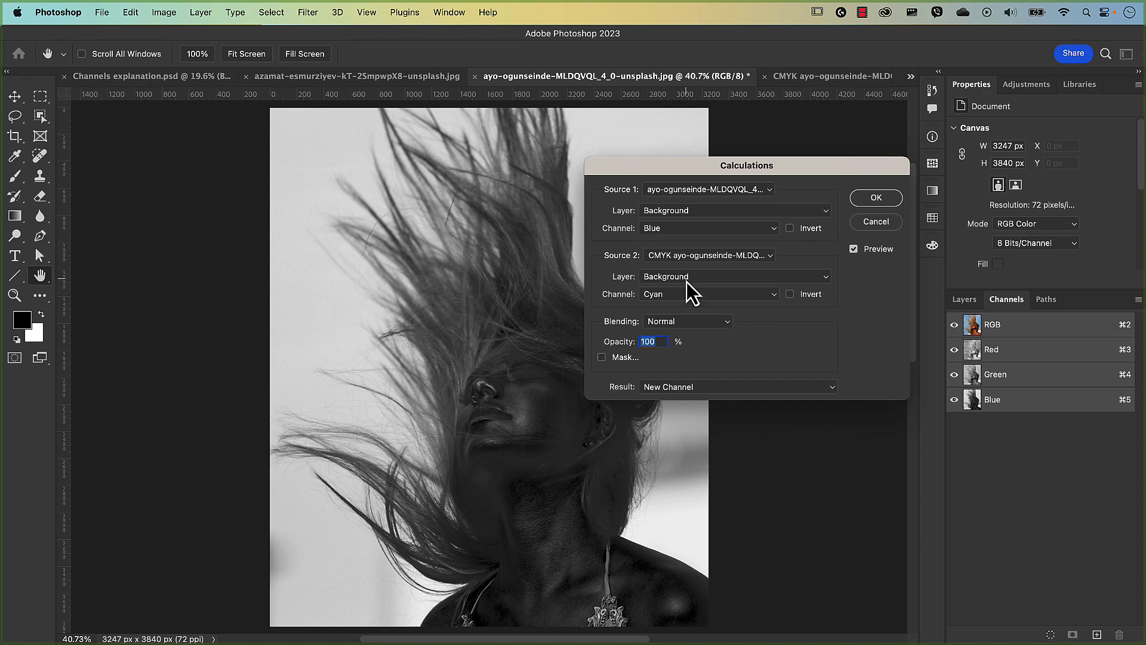
click(669, 280)
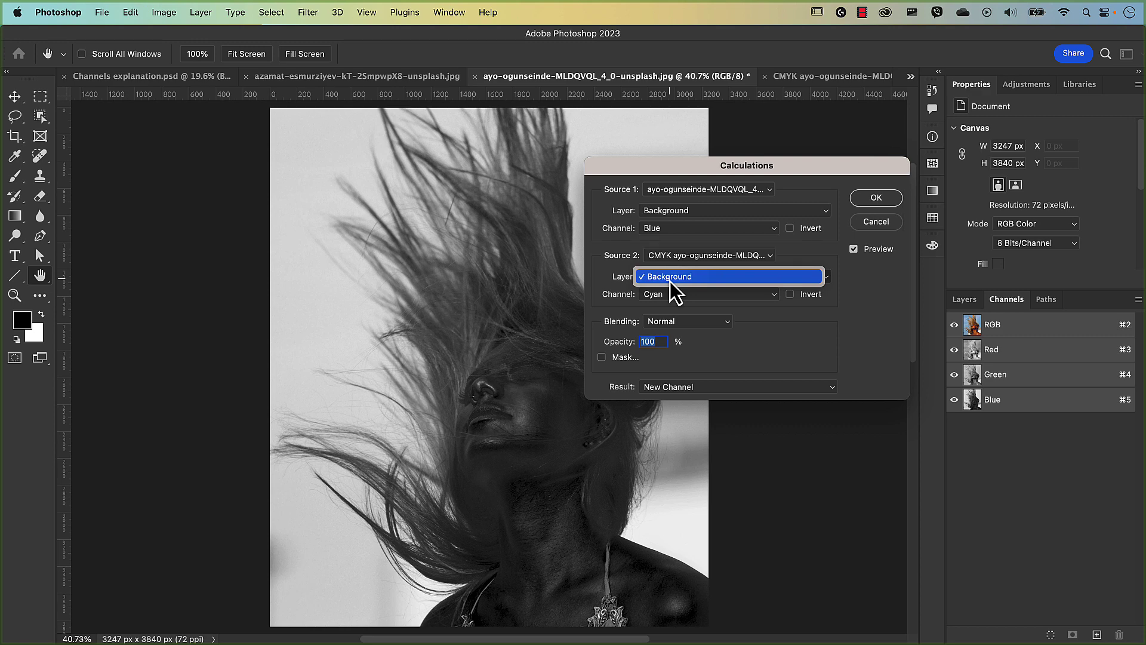
click(669, 276)
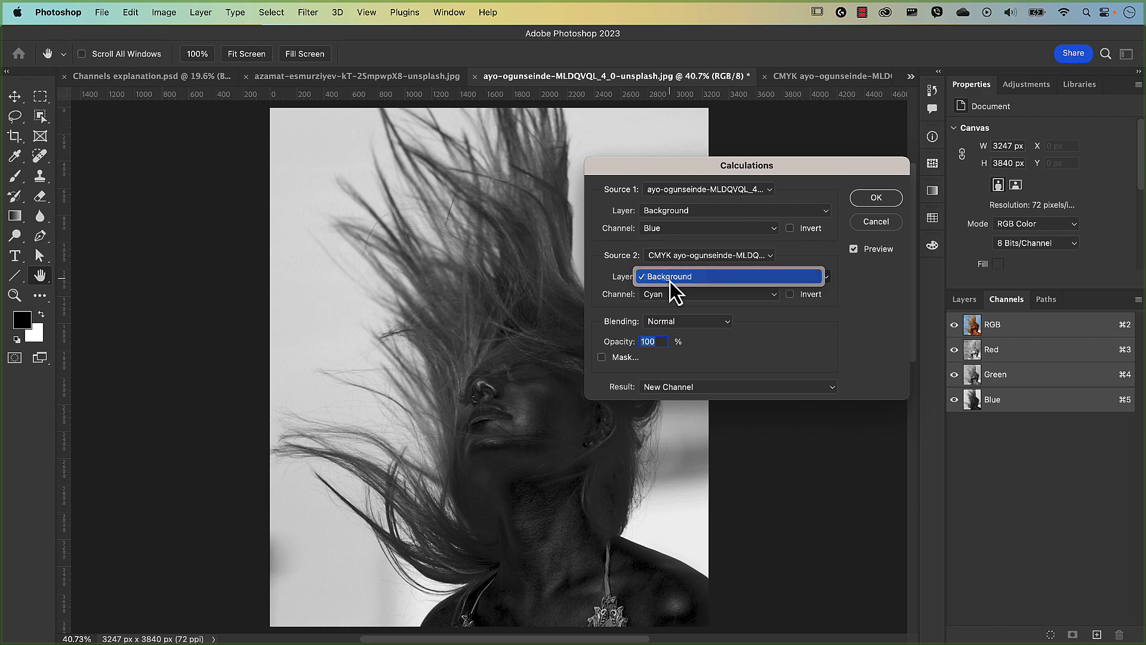
click(664, 296)
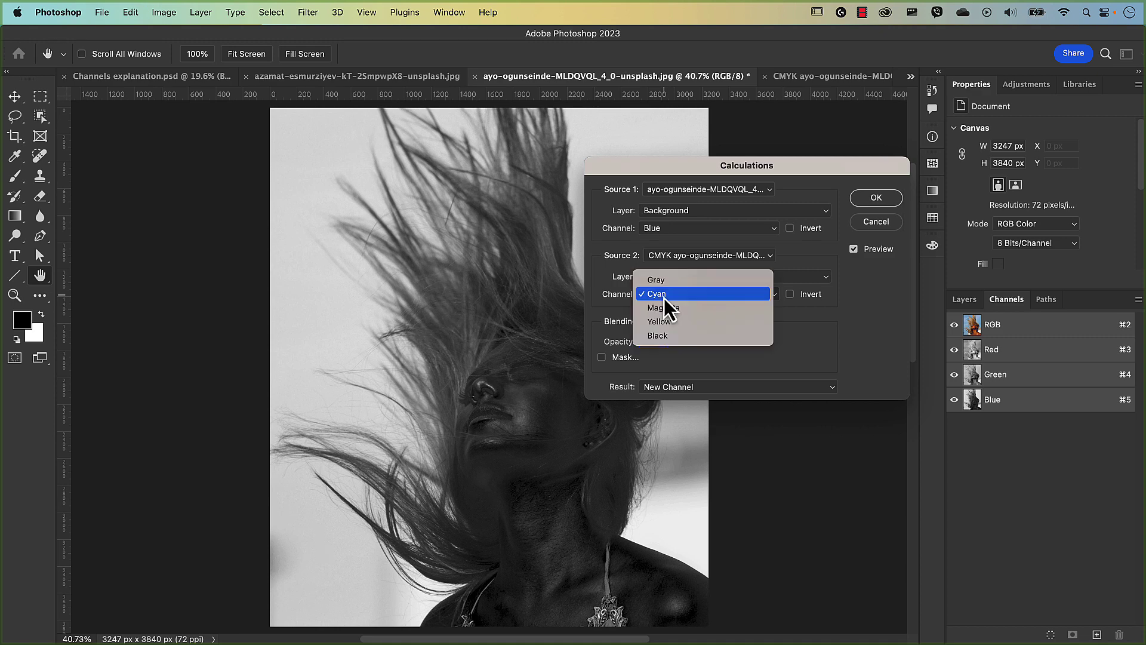
click(666, 323)
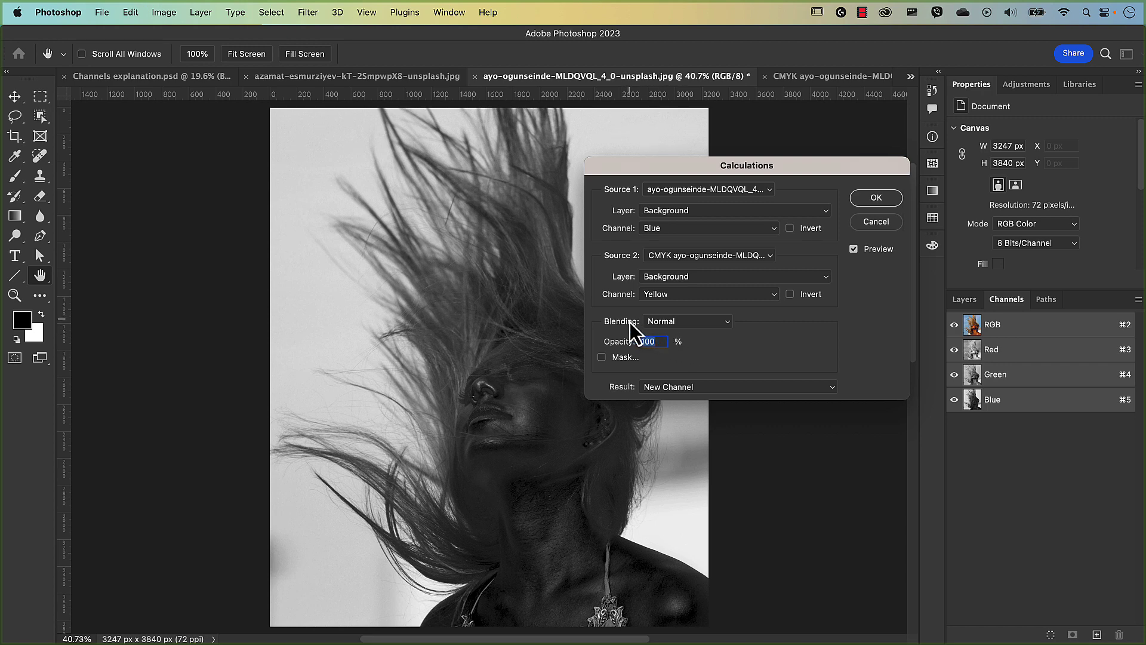
Move the Calculations dialog to make room for the blend modes, and set the blending to Multiply
click(694, 321)
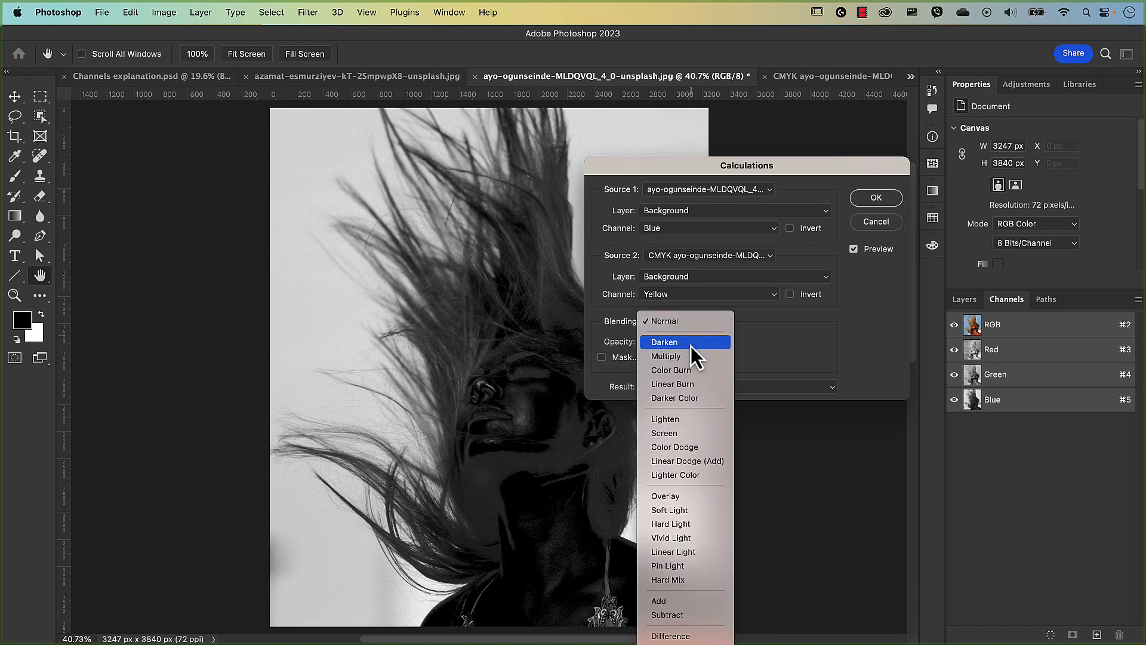
click(725, 165)
drag(725, 165, 727, 78)
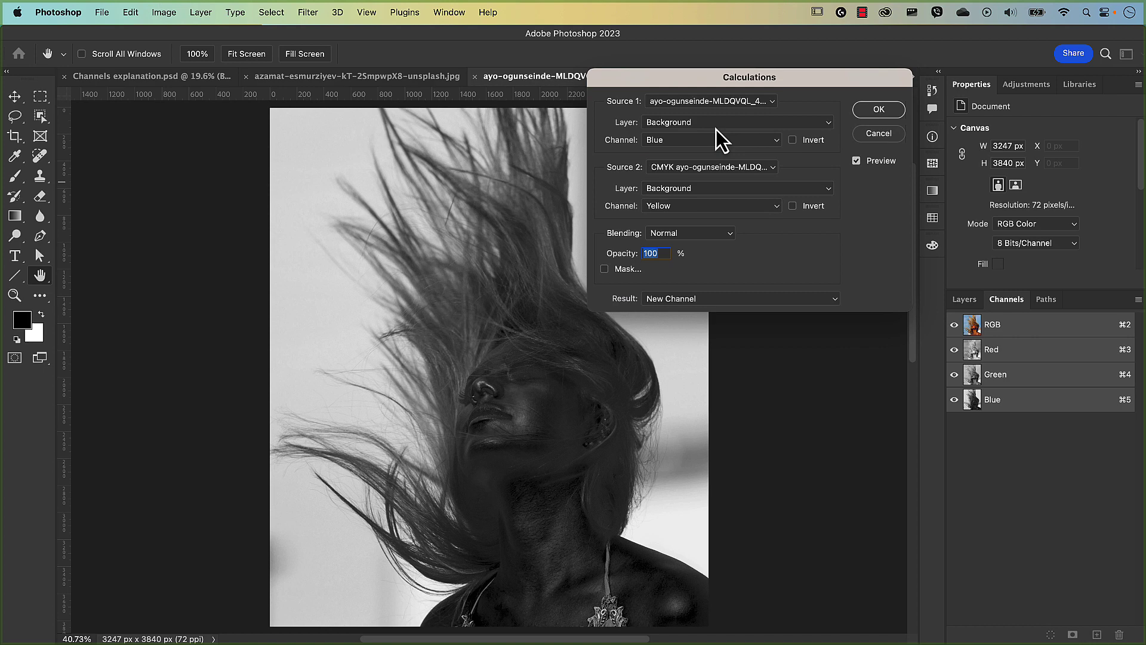
click(707, 233)
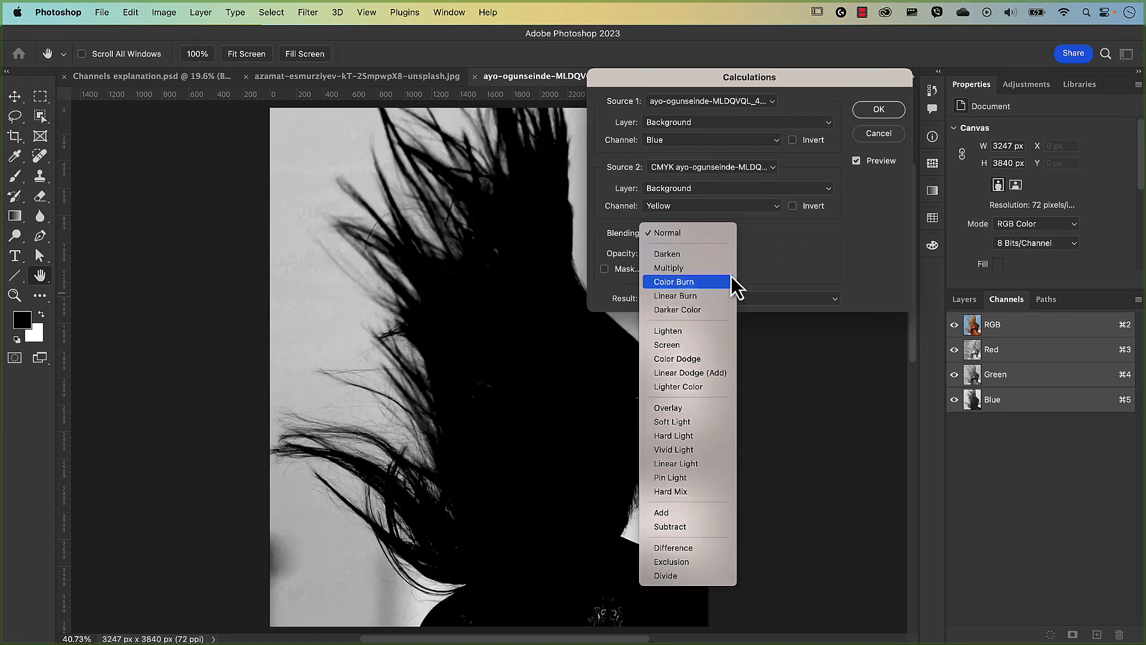
click(729, 268)
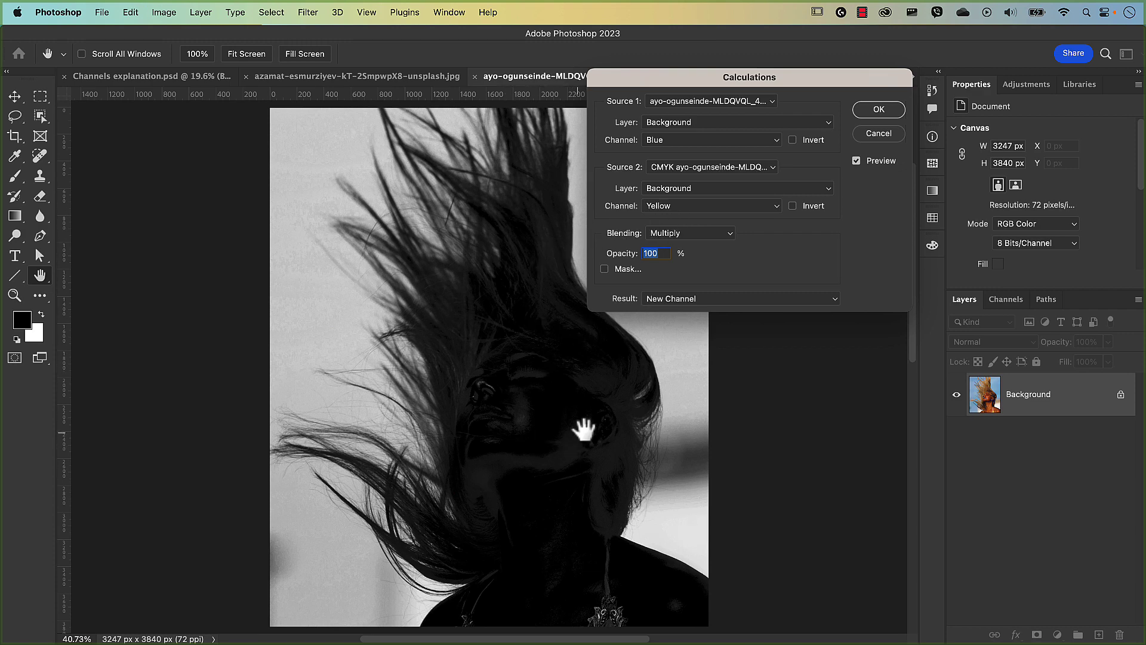
Try the Screen blending mode on the Blue and Yellow channel calculation, and cancel the dialog
click(684, 237)
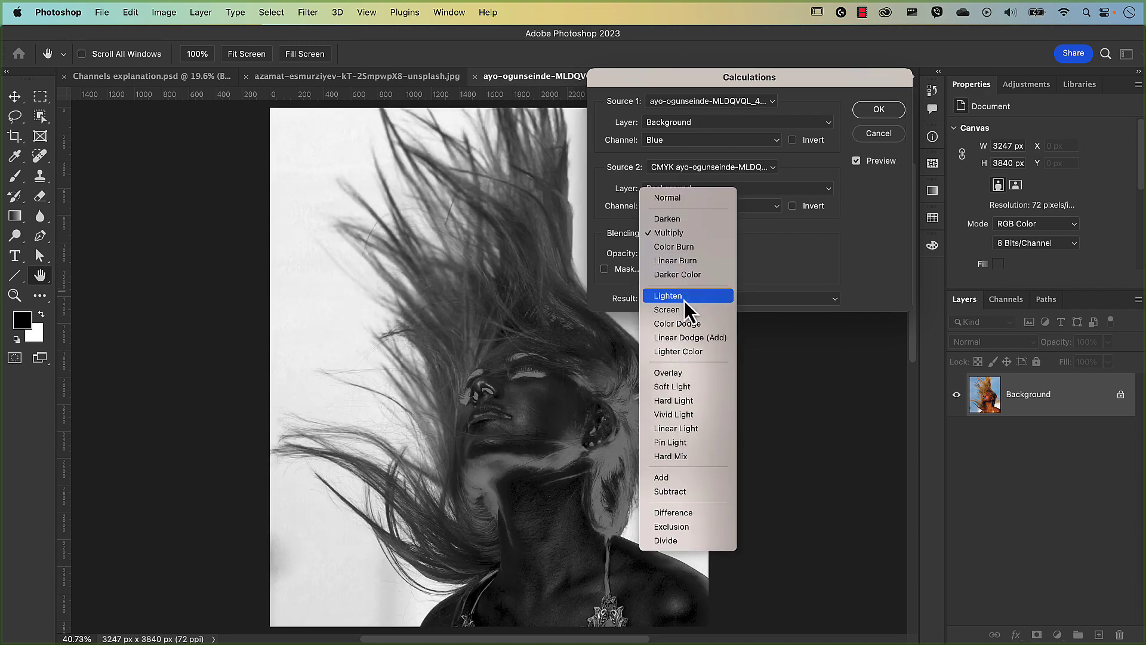
click(683, 309)
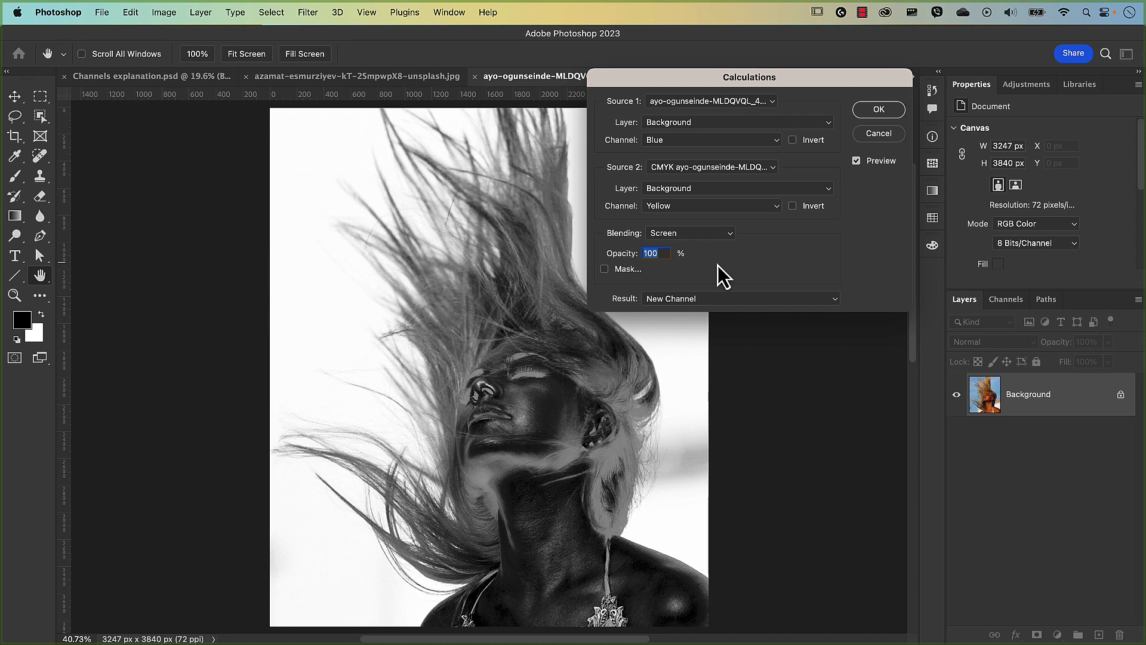
click(877, 134)
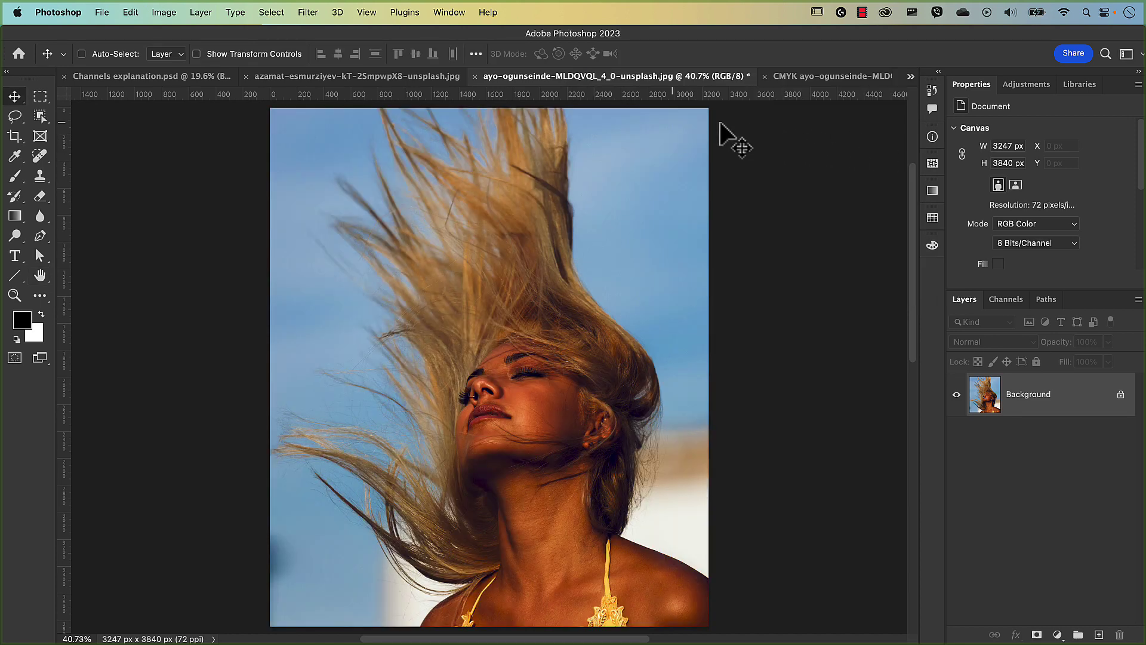
Show the Screen formula text layer in Channels explanation.psd and return to the RGB portrait
click(141, 80)
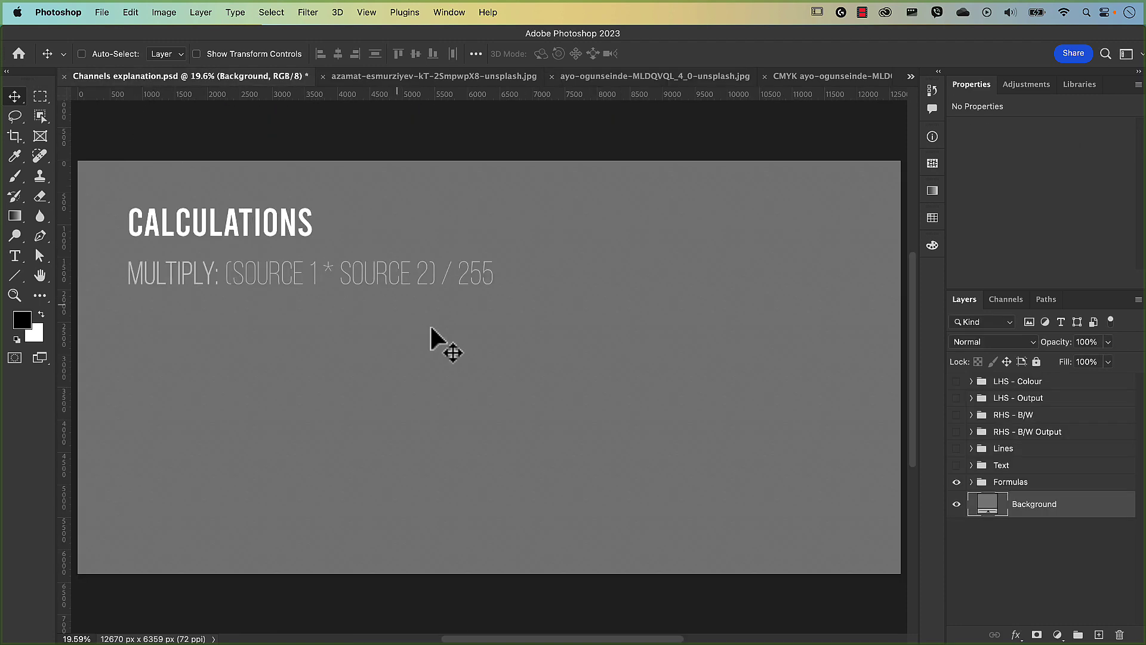
click(956, 558)
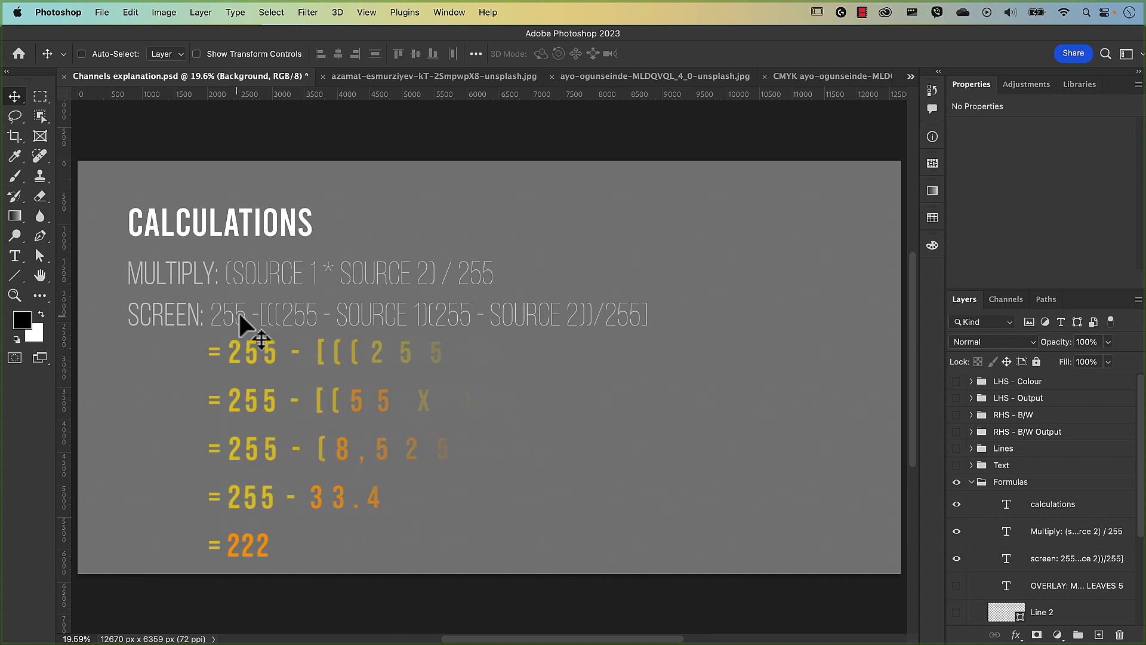
click(610, 77)
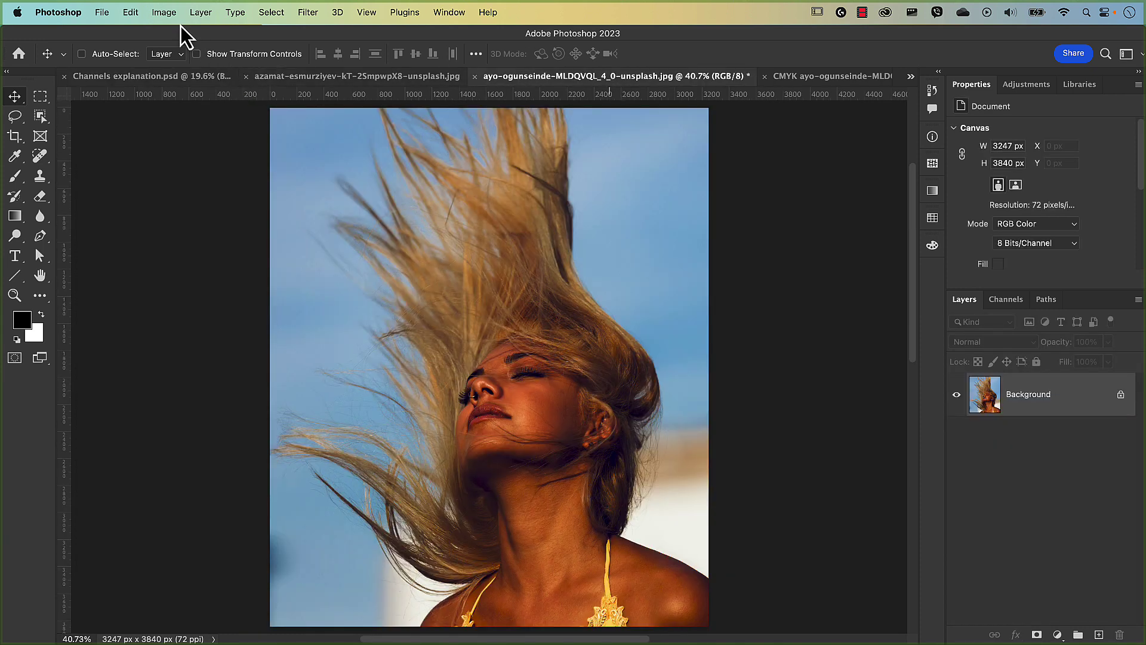
Restart Calculations with the RGB portrait's Background Blue channel as Source 1 and the CMYK copy's Background Yellow channel as Source 2
click(164, 14)
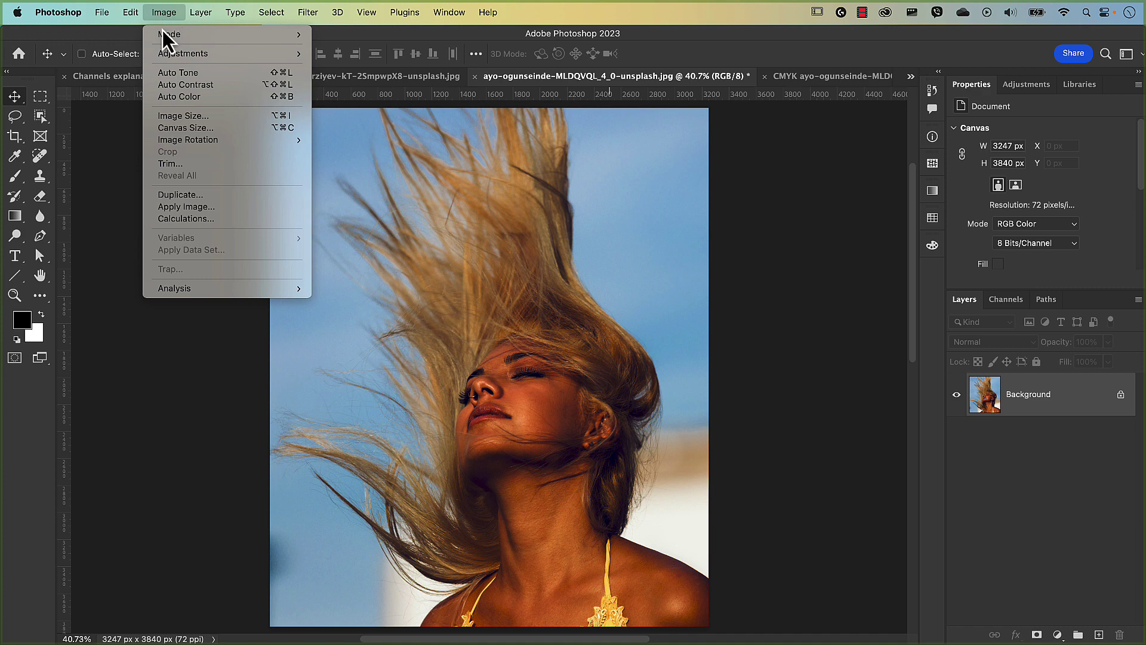
click(198, 224)
click(676, 139)
click(675, 165)
click(675, 169)
click(677, 180)
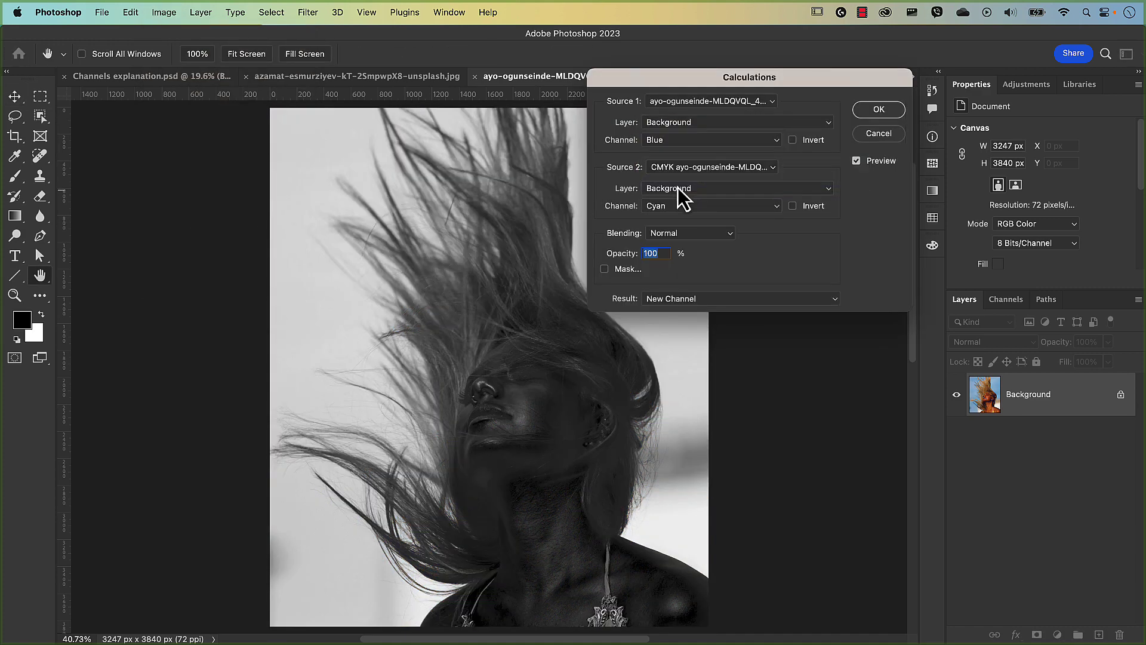
click(673, 206)
click(693, 233)
Try the Overlay blending for the calculation, and change the blending to Add
click(693, 236)
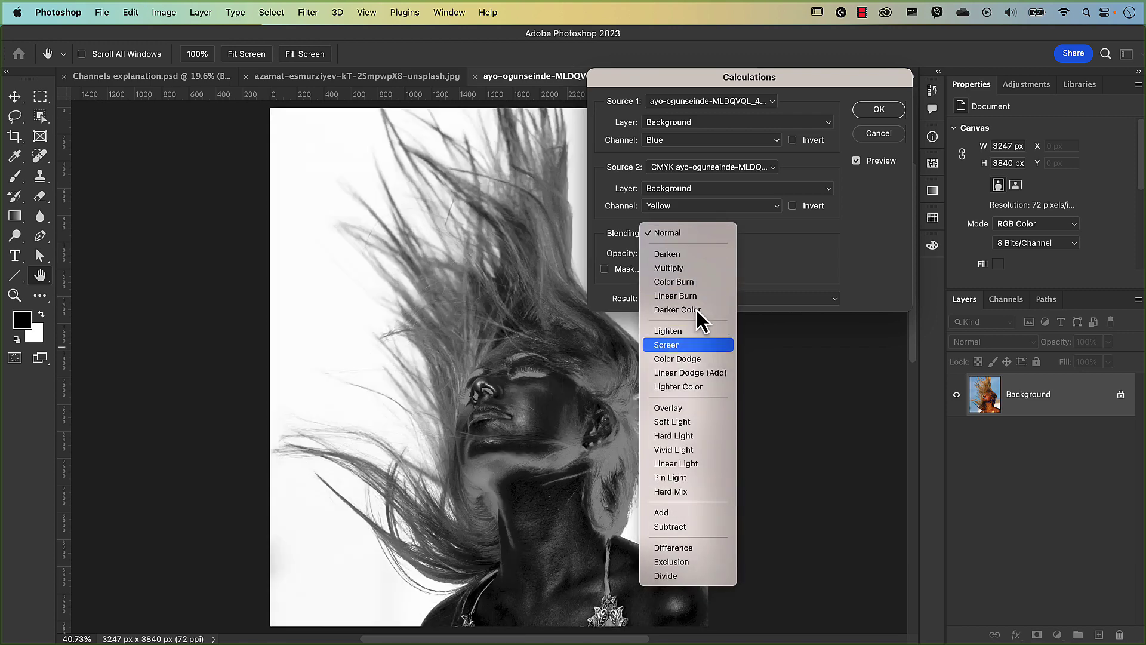
click(699, 410)
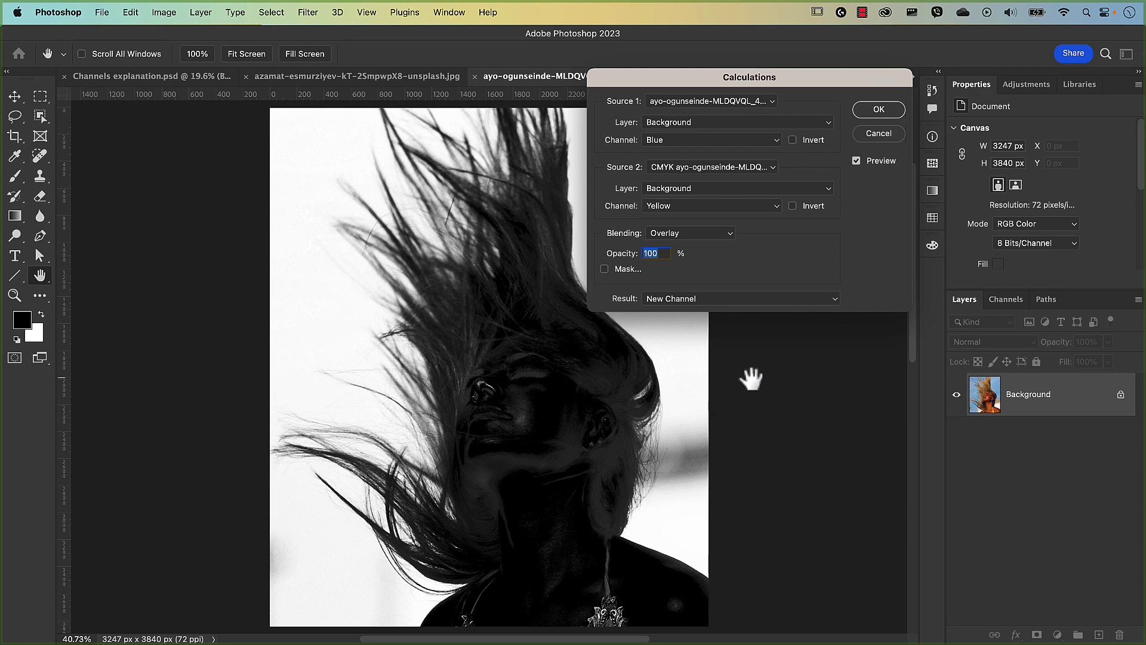
click(699, 239)
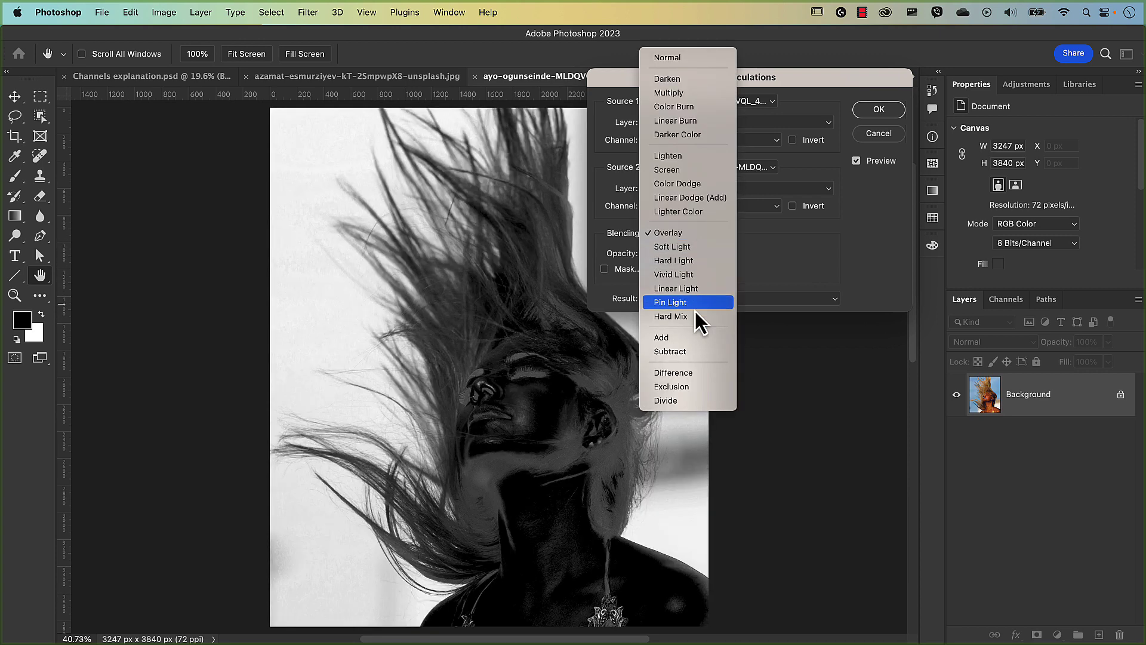
click(698, 341)
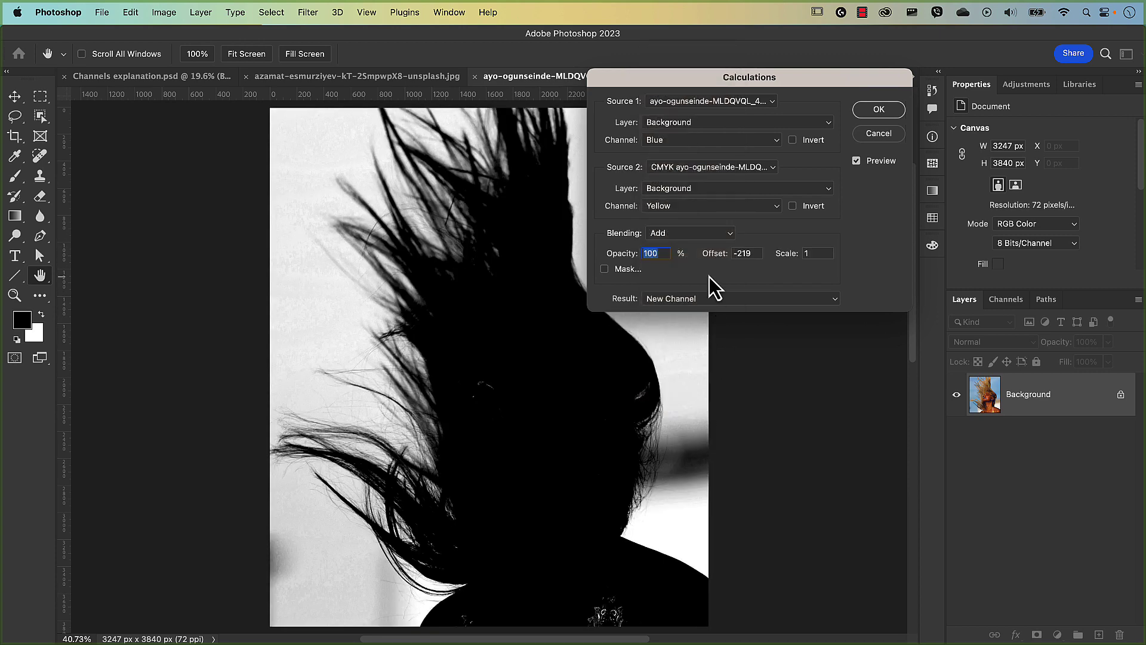
With the Add offset at 0, try scale values of 1.5 and 2, and return the scale to 1
click(750, 253)
text(0)
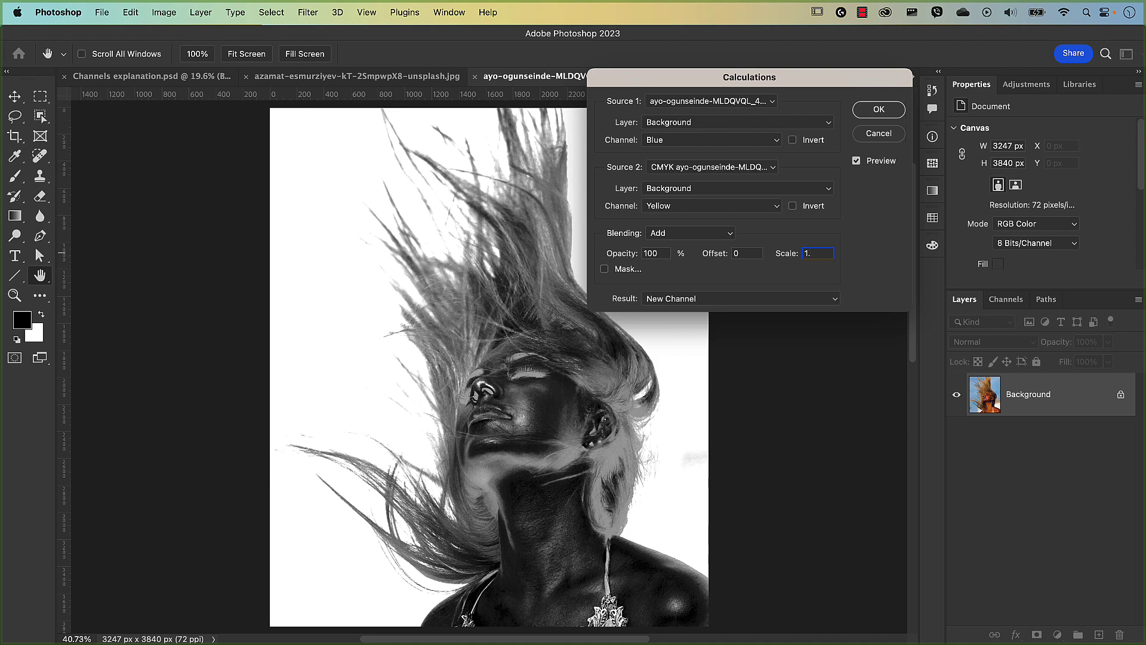
text(5)
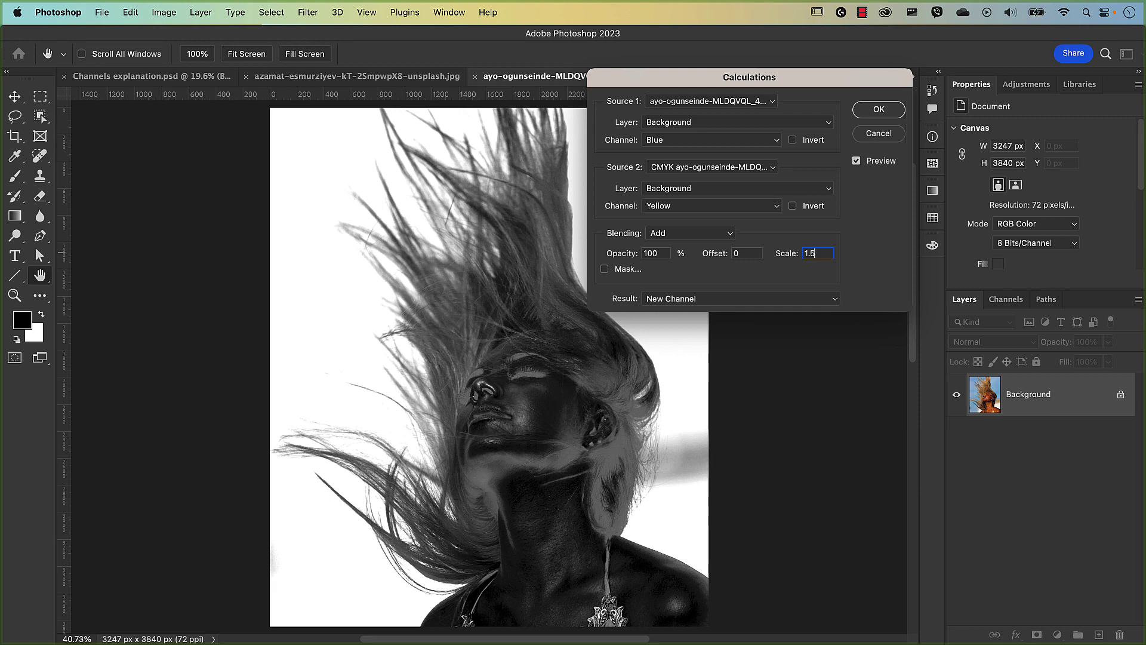
key(BackSpace)
key(BackSpace)
key(BackSpace)
text(2)
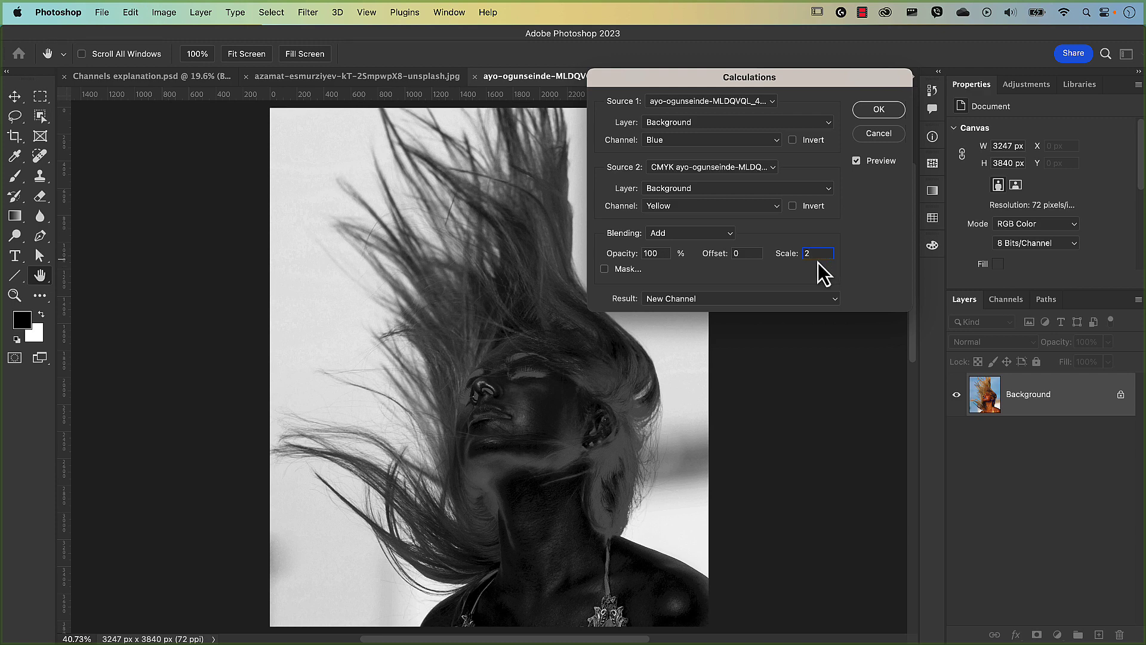
key(BackSpace)
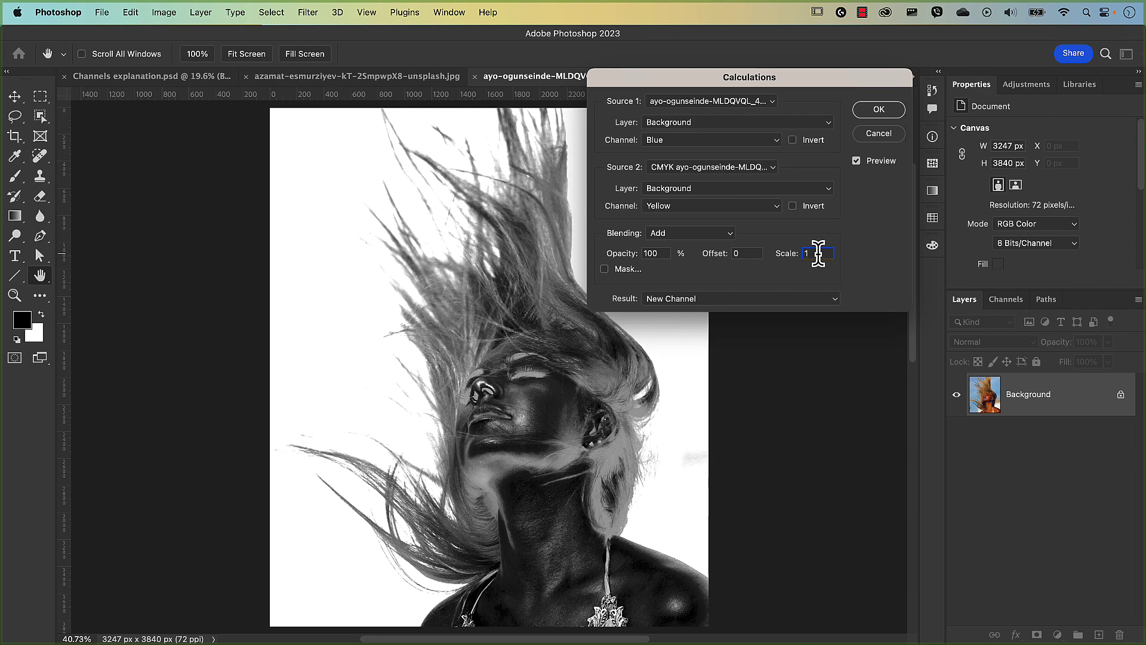
Try Add offsets of -128 and -255, and settle the offset at -221 to darken the subject against the light background
mouse_move(722, 263)
mouse_down()
mouse_move(691, 260)
mouse_move(704, 266)
mouse_up()
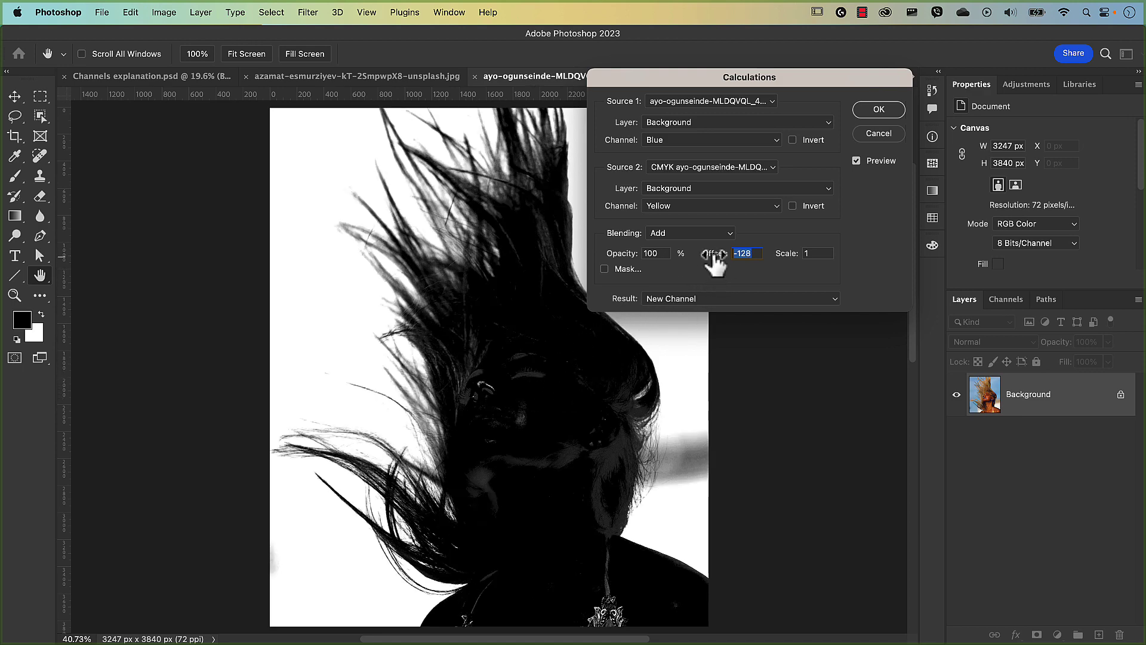
drag(712, 260, 719, 260)
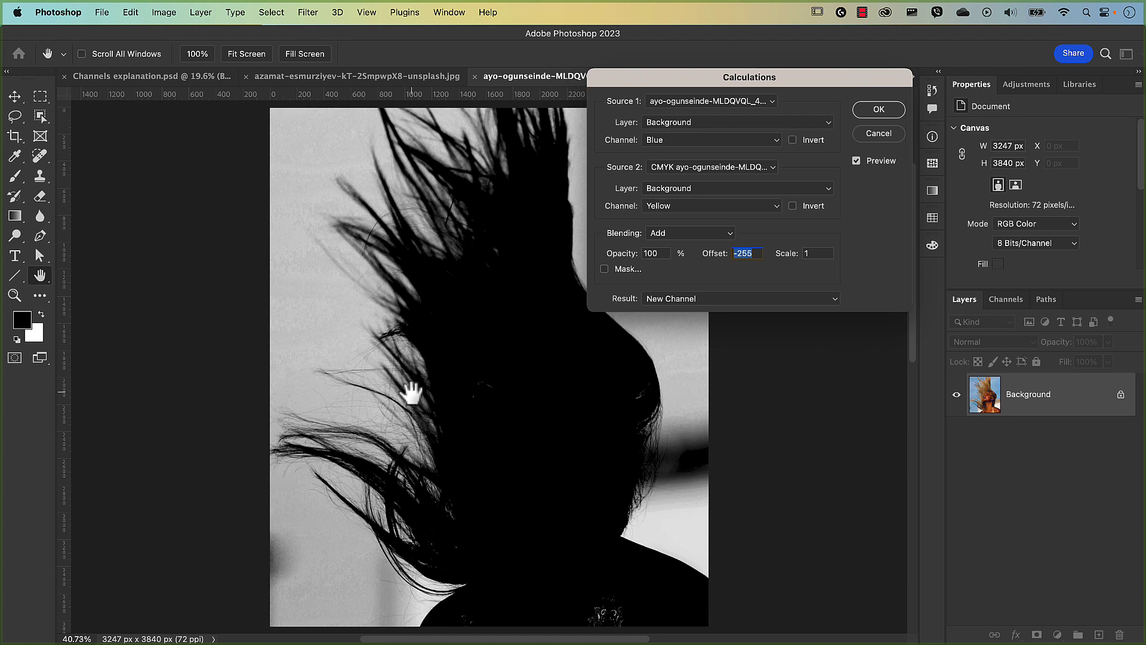
drag(715, 257, 718, 256)
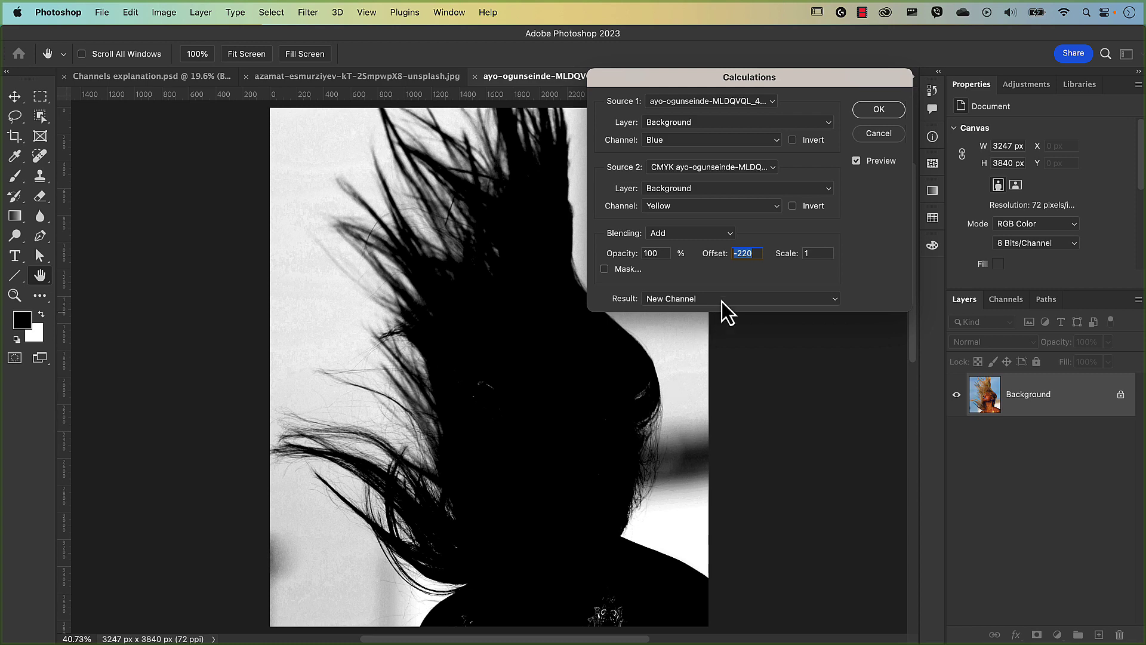
mouse_move(713, 255)
mouse_down()
mouse_move(674, 267)
mouse_move(717, 263)
mouse_up()
Try the Subtract blending with an offset of 69 and the Source 2 Yellow channel inverted
click(675, 237)
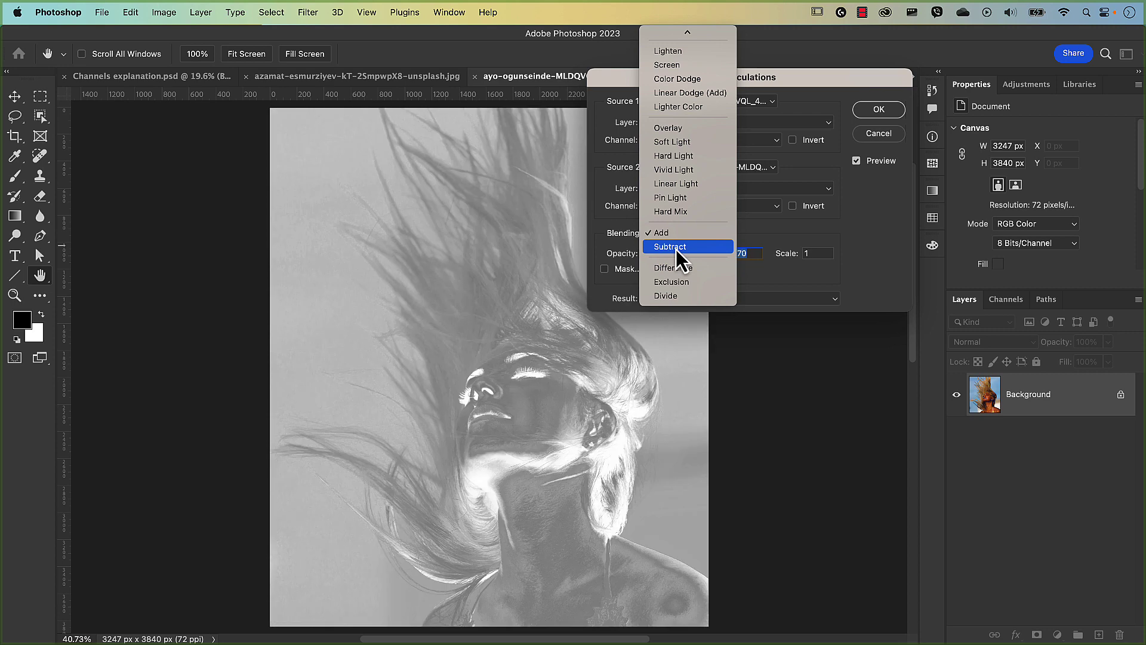
click(676, 247)
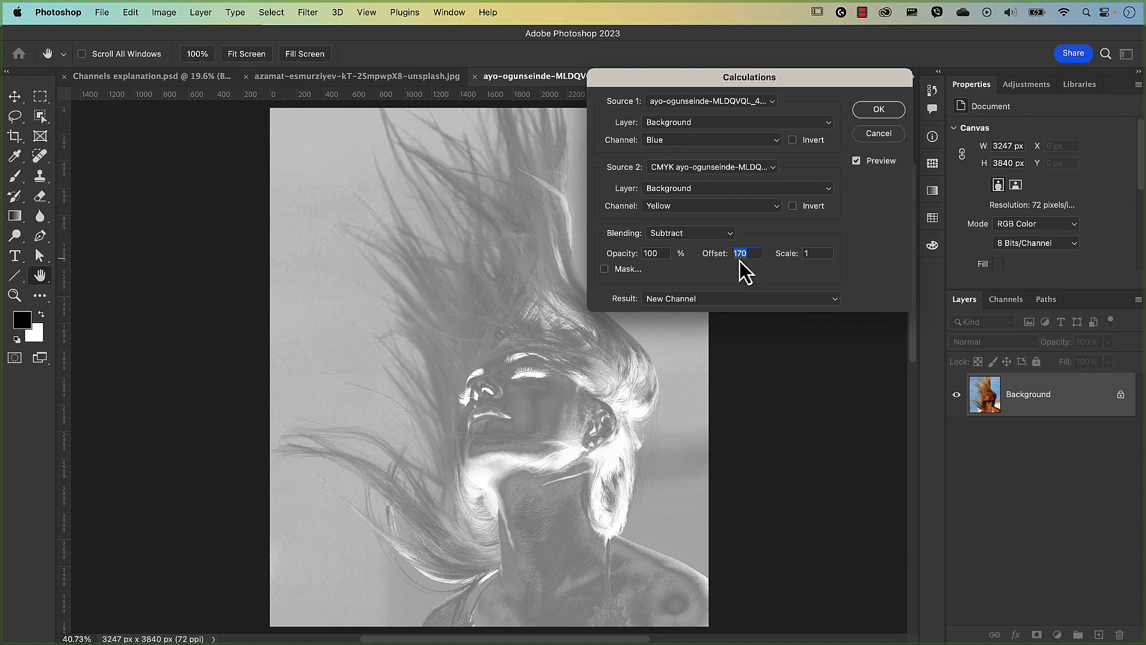
mouse_move(715, 258)
mouse_down()
mouse_move(611, 262)
mouse_move(690, 253)
mouse_move(724, 259)
mouse_move(719, 267)
mouse_up()
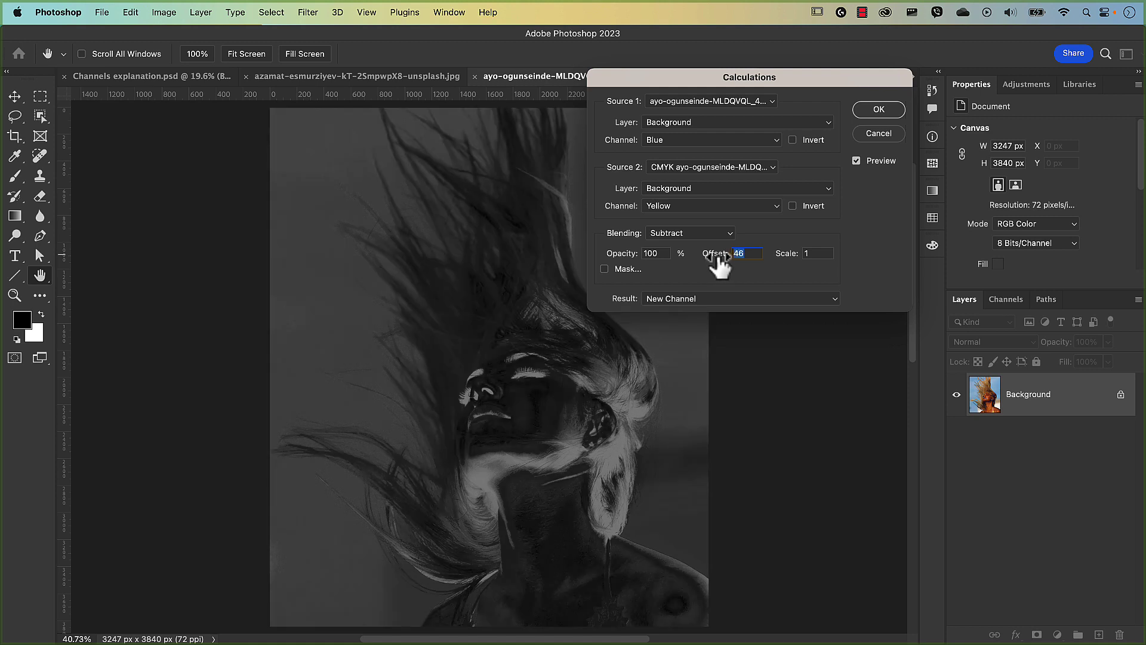
drag(719, 267, 732, 268)
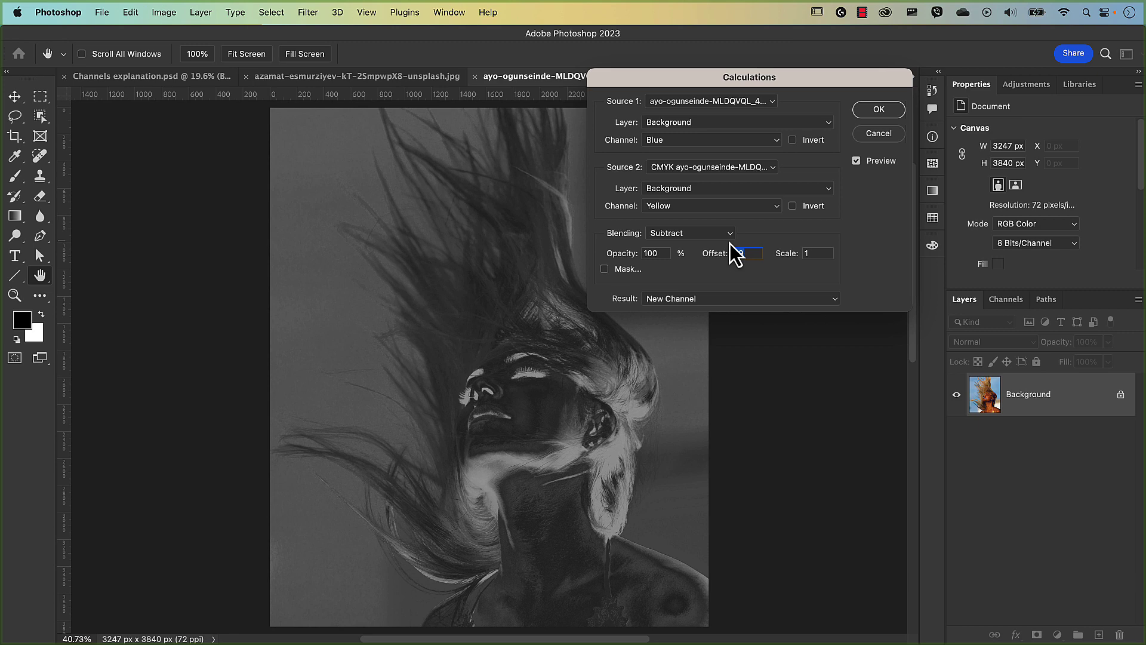
click(793, 206)
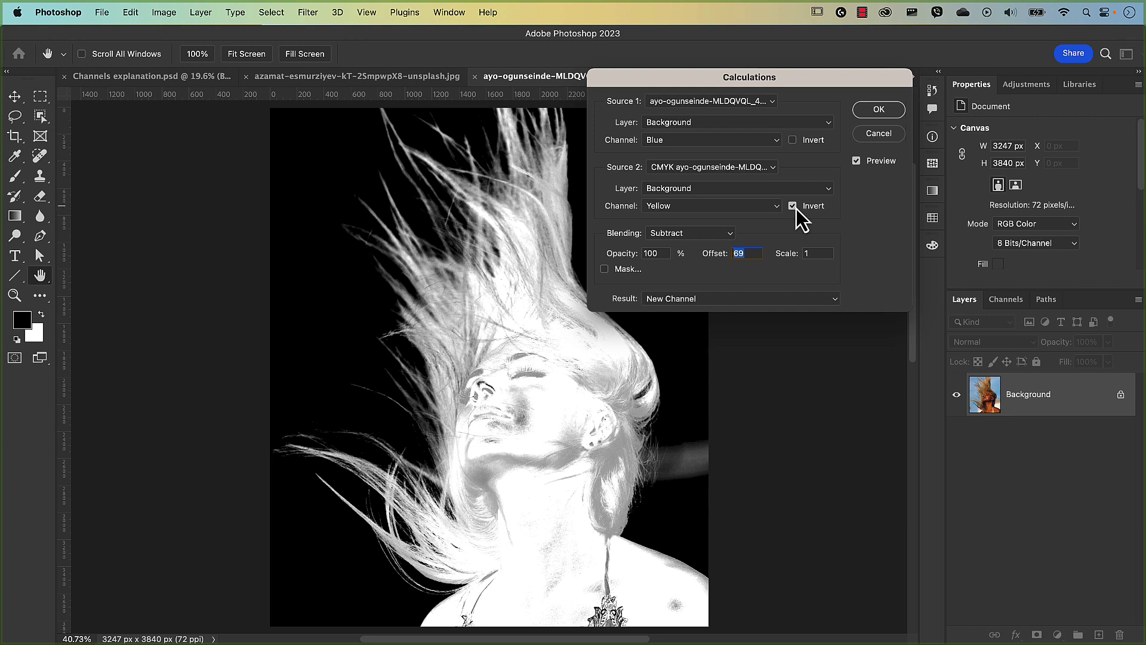
Return the blending to Add, turn off the Source 2 inversion, and output the calculation as a new channel
click(689, 234)
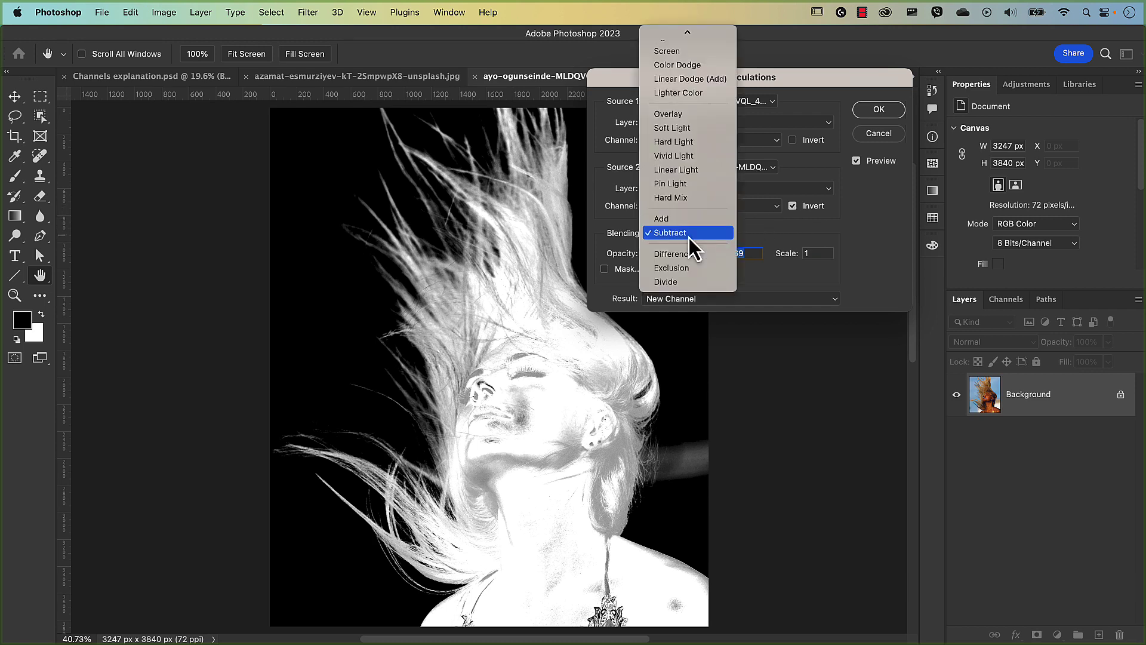
click(690, 225)
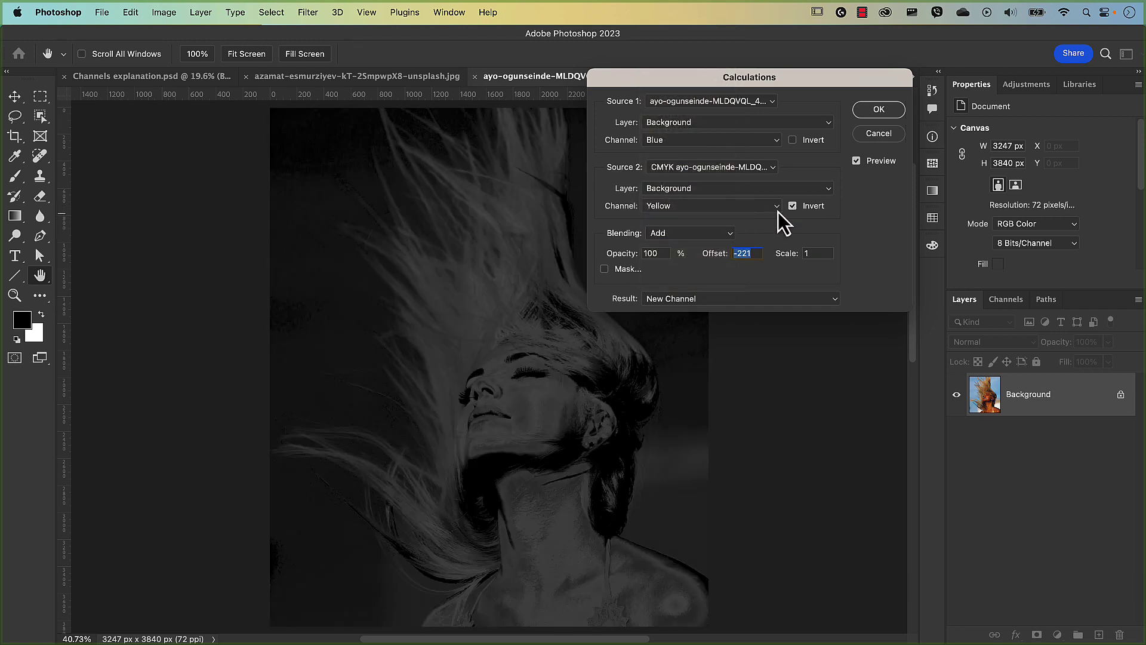
click(793, 206)
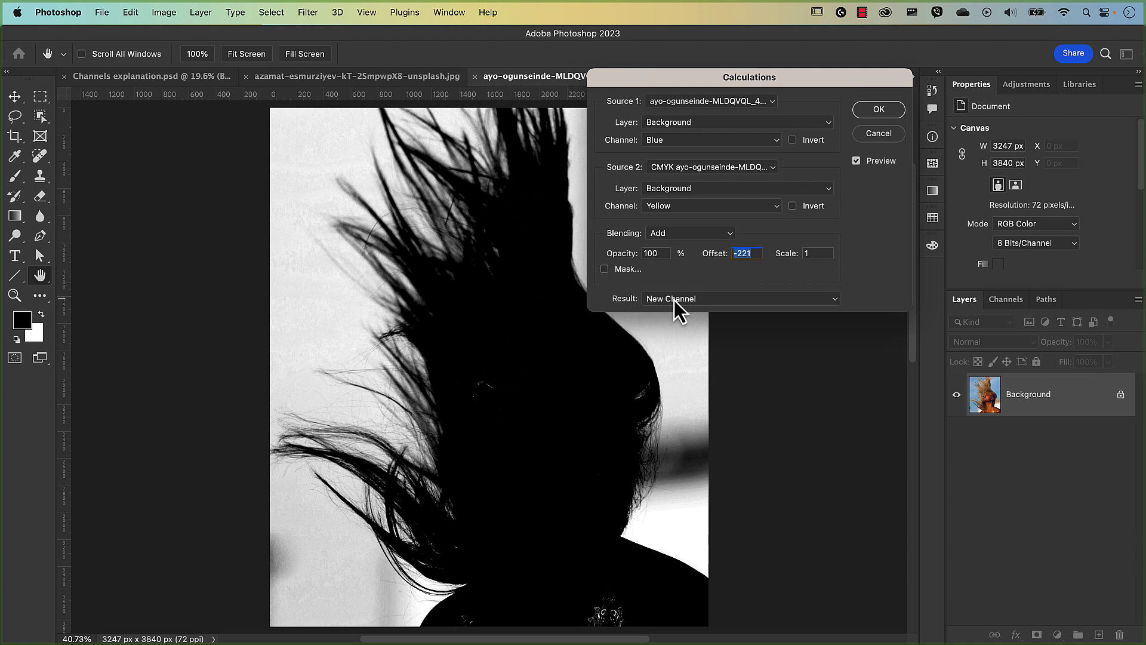
click(873, 109)
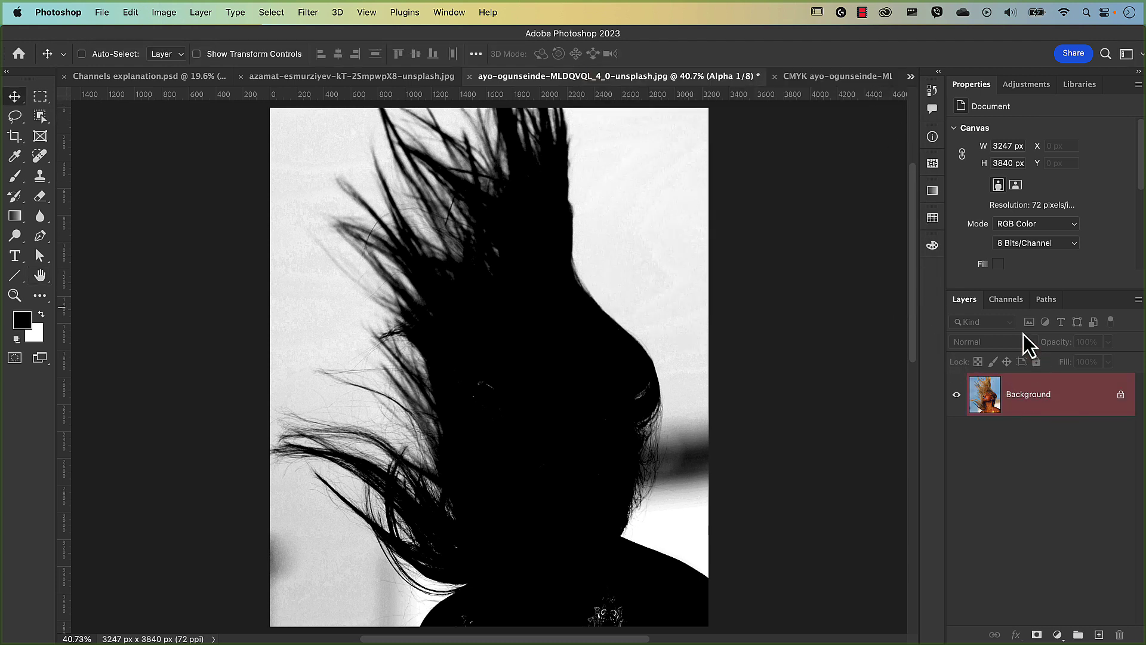
Open Levels on the Alpha 1 channel and sample the light background around the subject as white point, ending at input white 218
click(1007, 301)
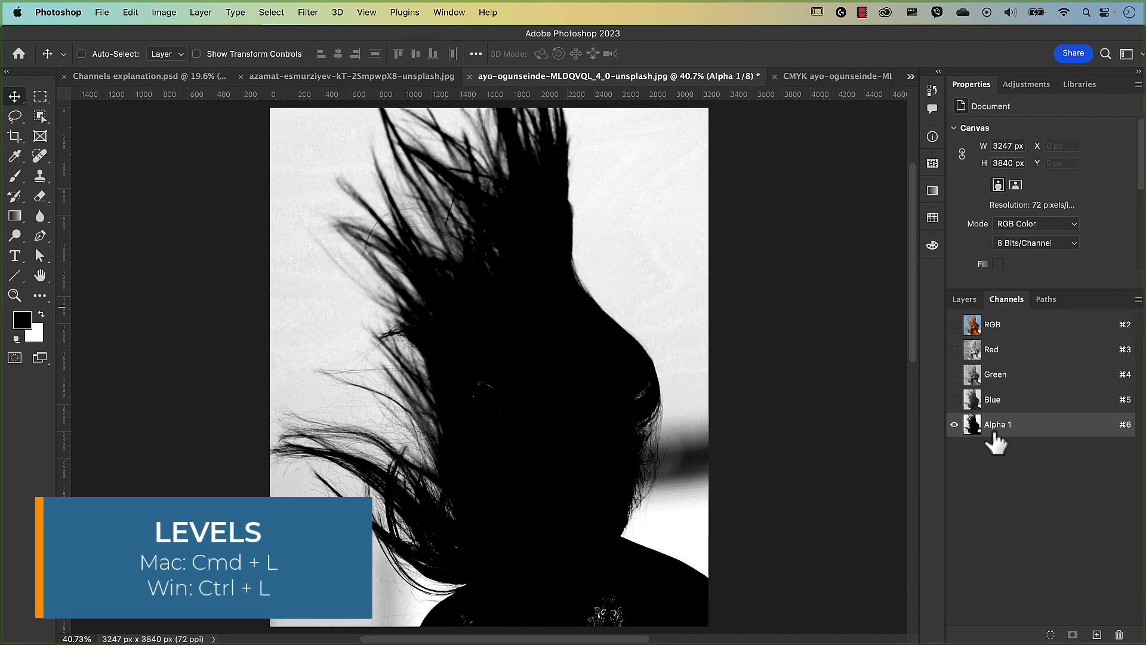
key(super+l)
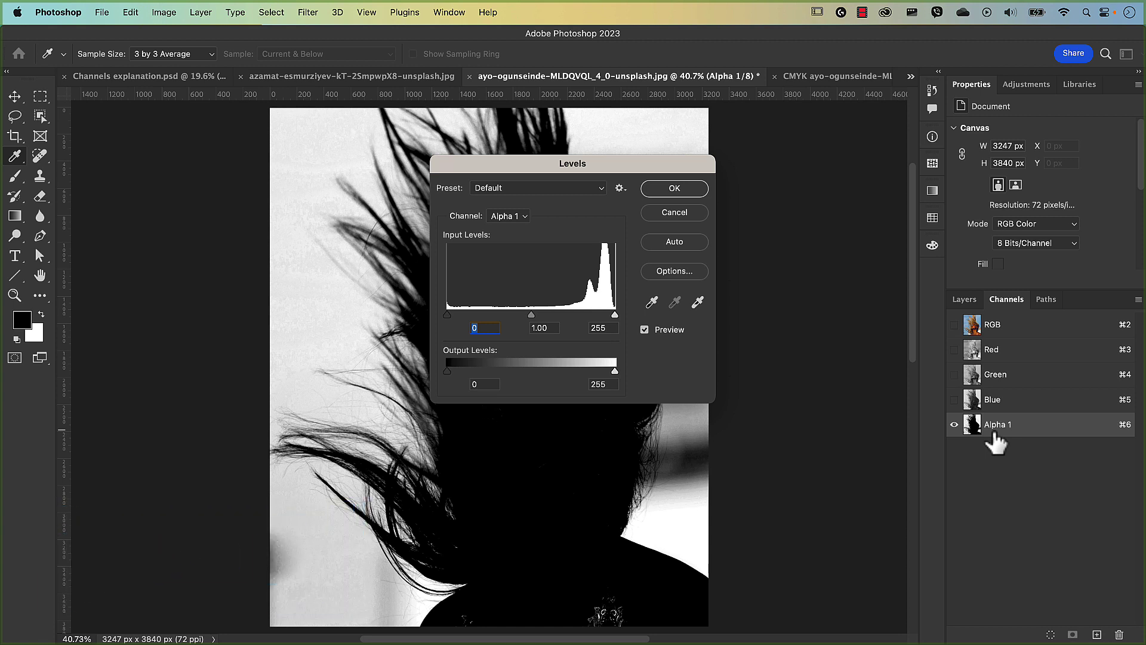
drag(627, 166, 914, 163)
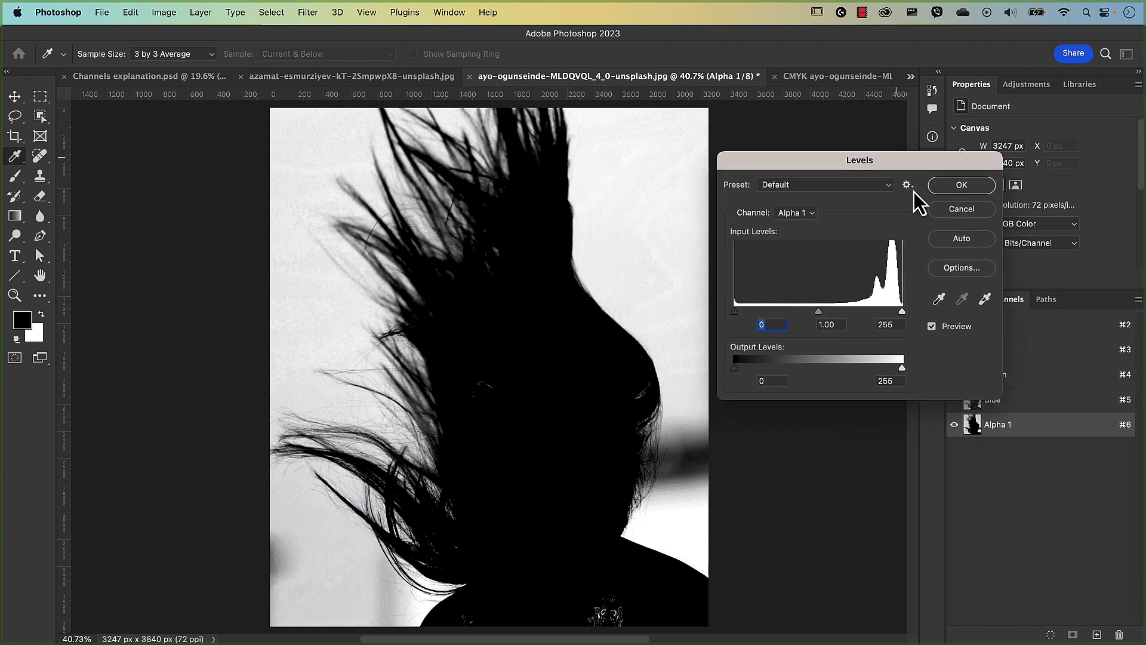
click(987, 306)
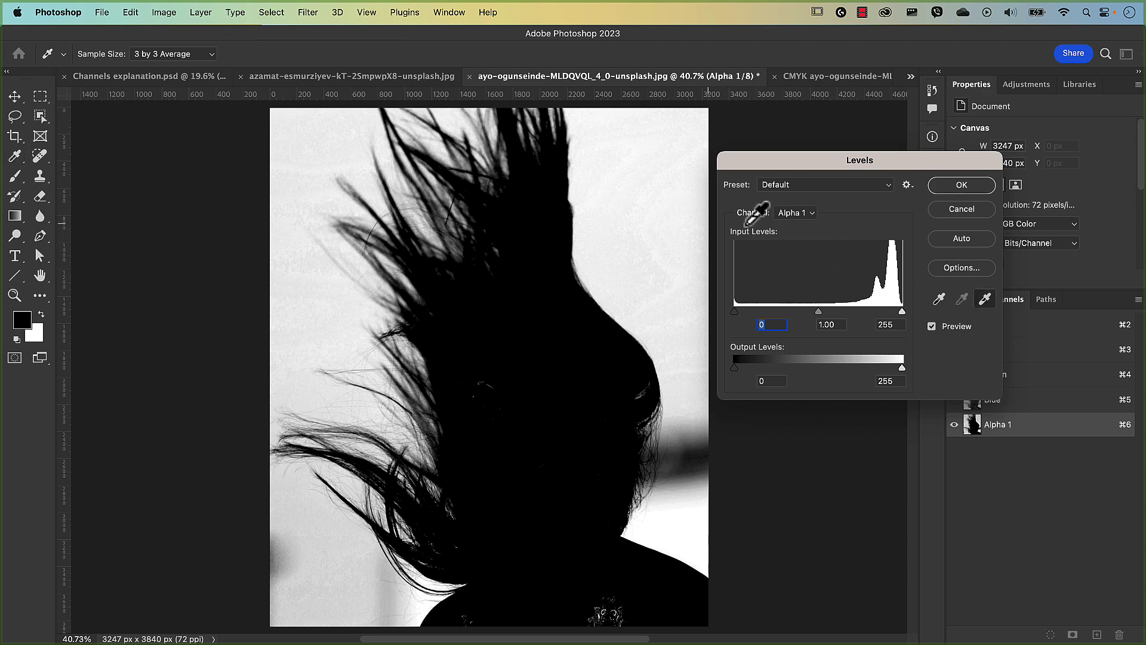
click(659, 196)
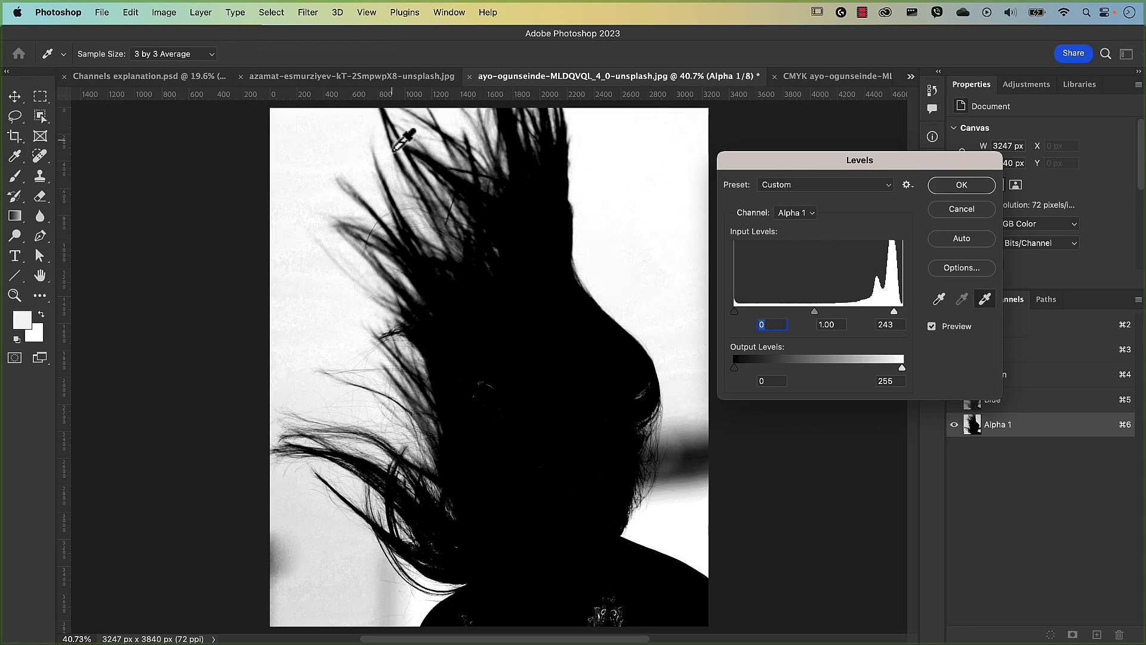
click(323, 335)
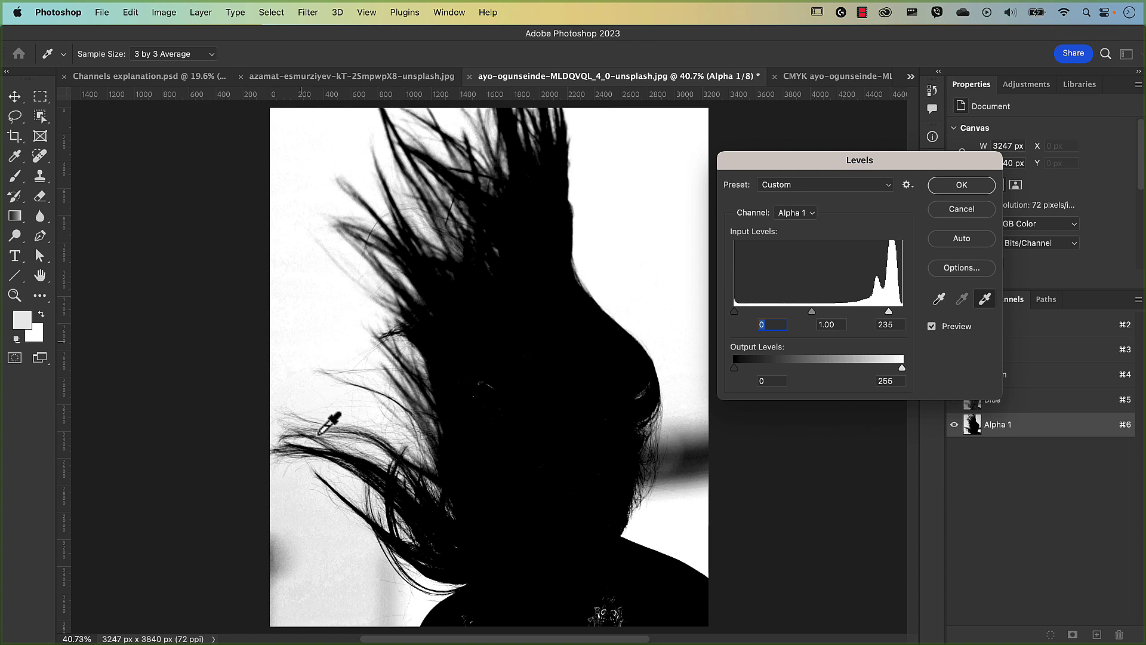
click(315, 515)
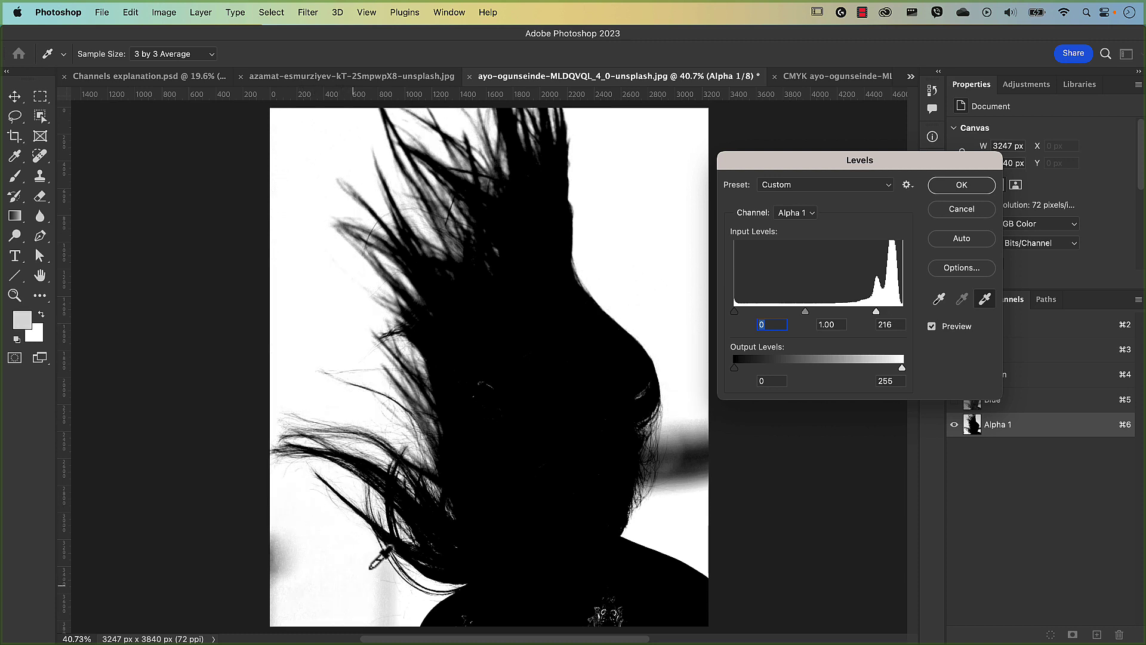
click(382, 599)
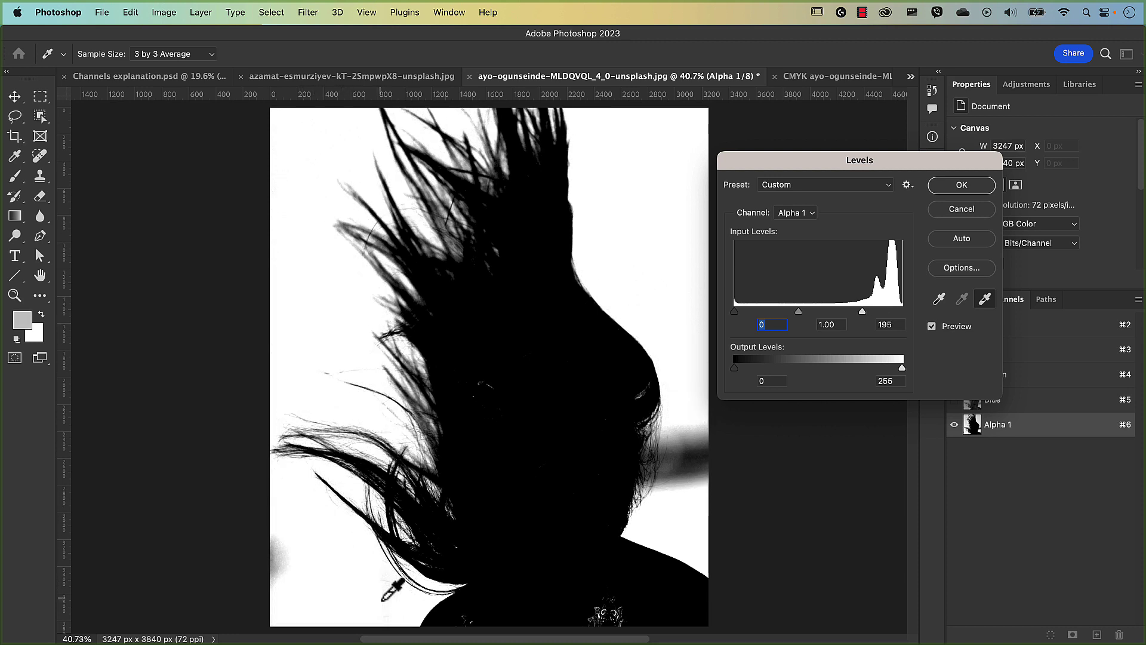
click(685, 512)
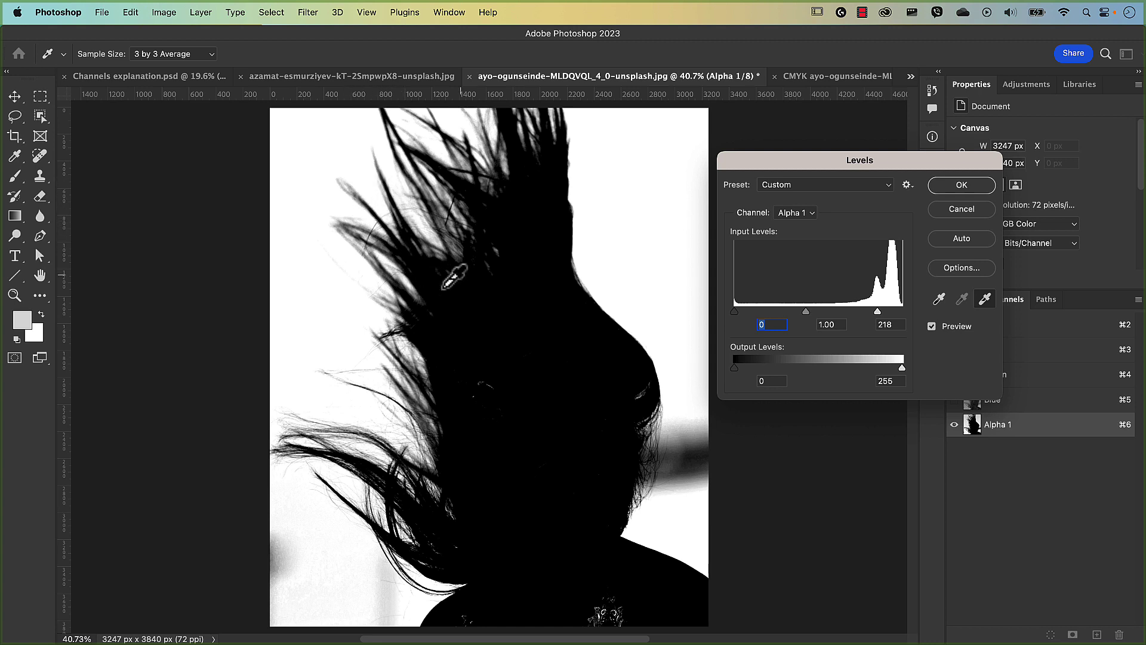
Sample the dark hair as the black point and apply the Levels adjustment with input levels 0, 1.00 and 218
click(939, 300)
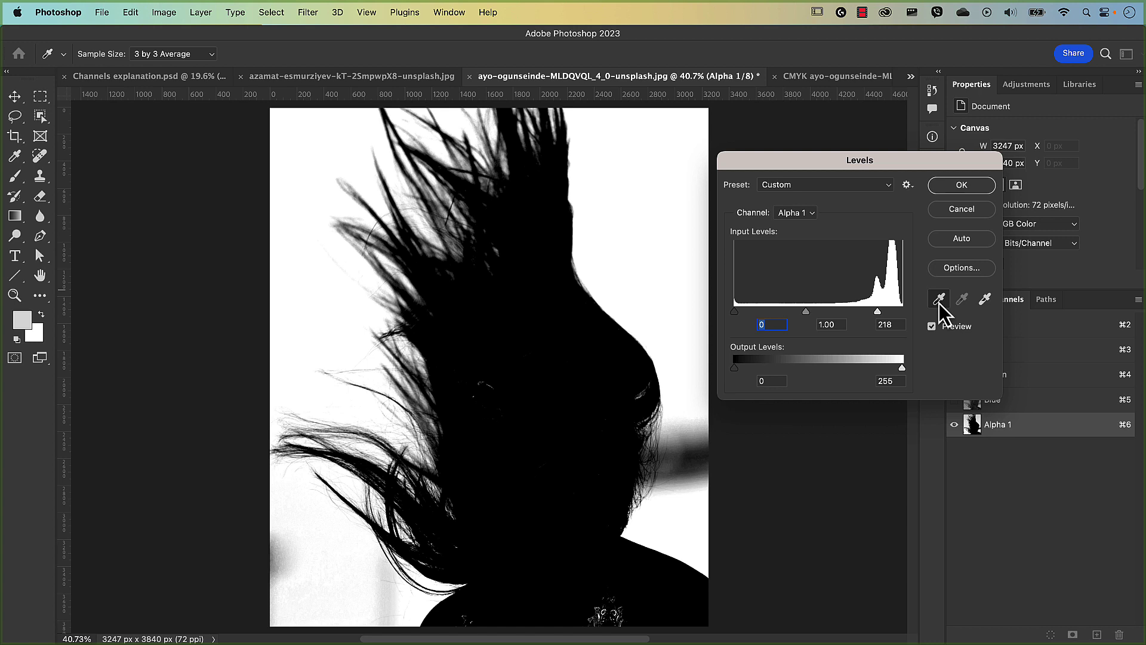
click(551, 276)
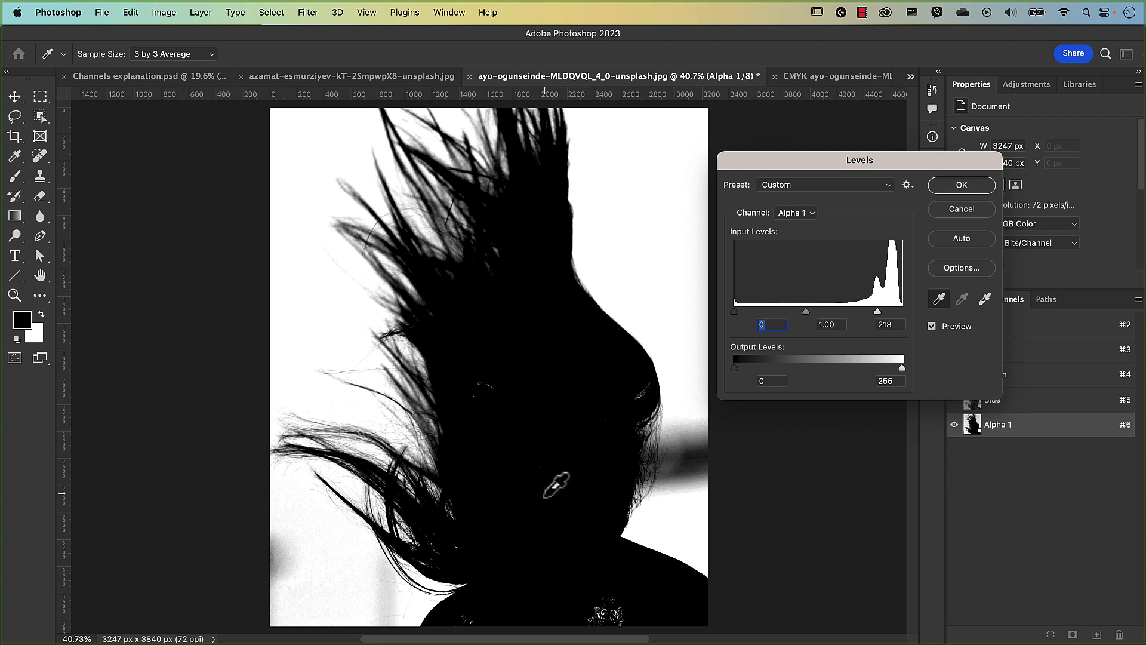
click(881, 322)
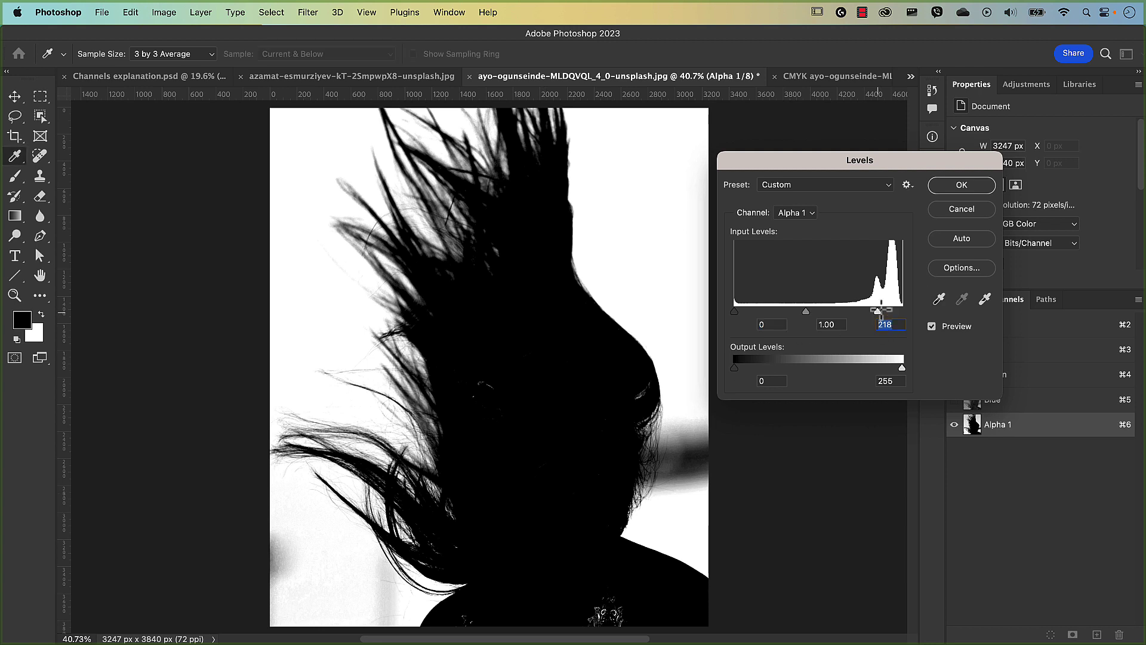
click(953, 186)
key(v)
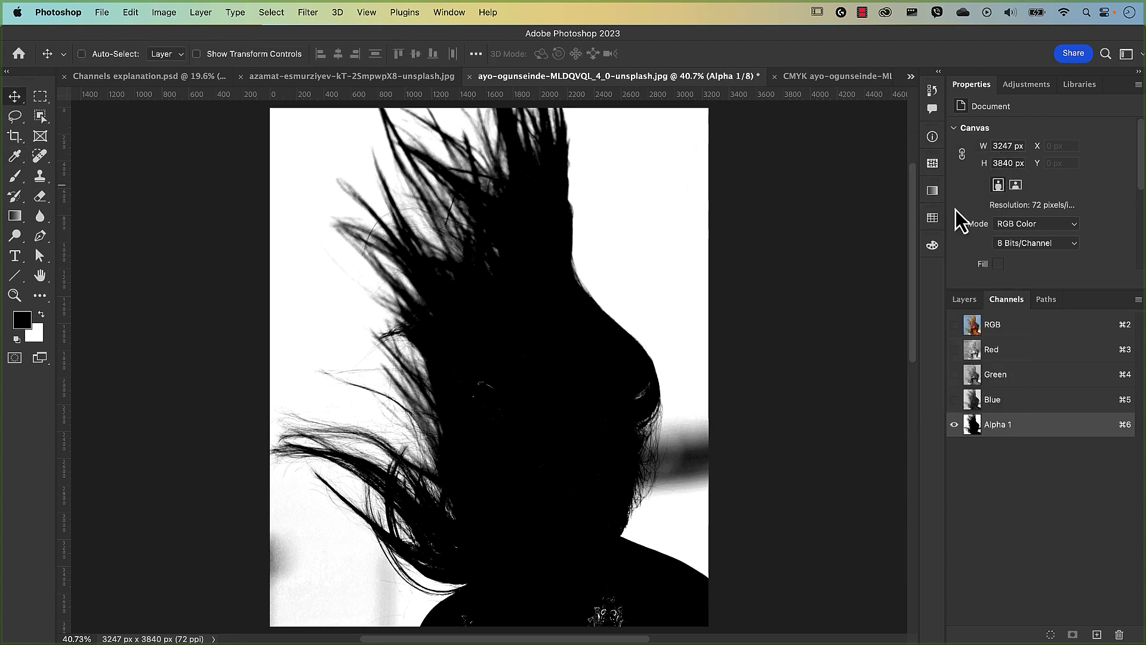
Load Alpha 1 as a selection, add it as a layer mask to the color photo, and invert the mask to isolate the subject
super+click(977, 431)
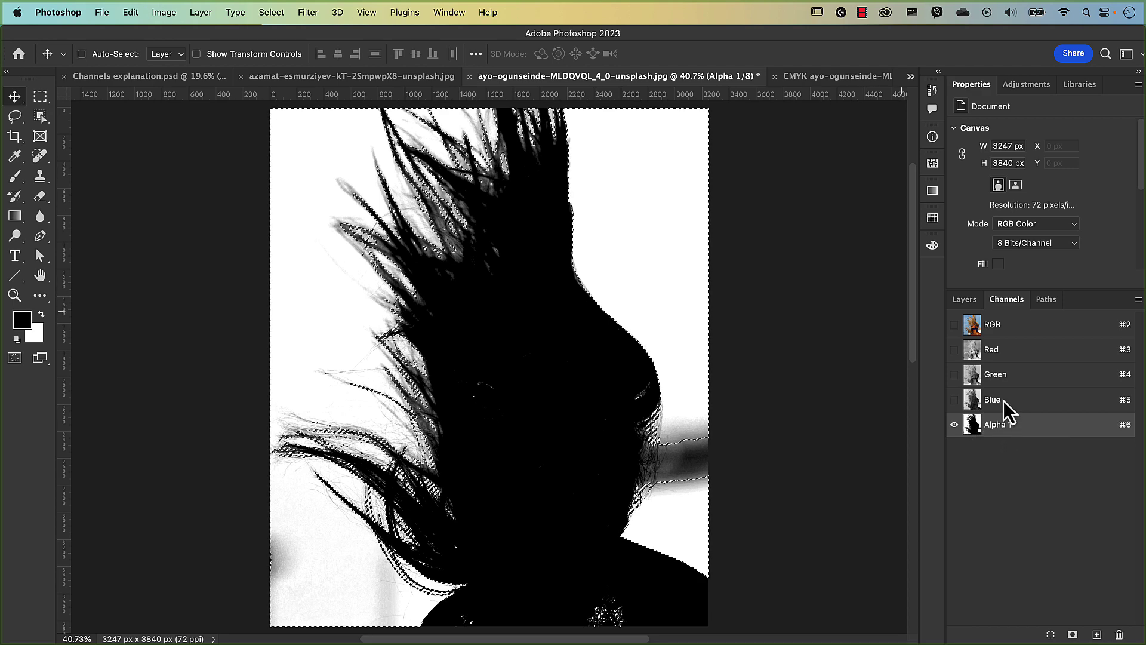
click(997, 330)
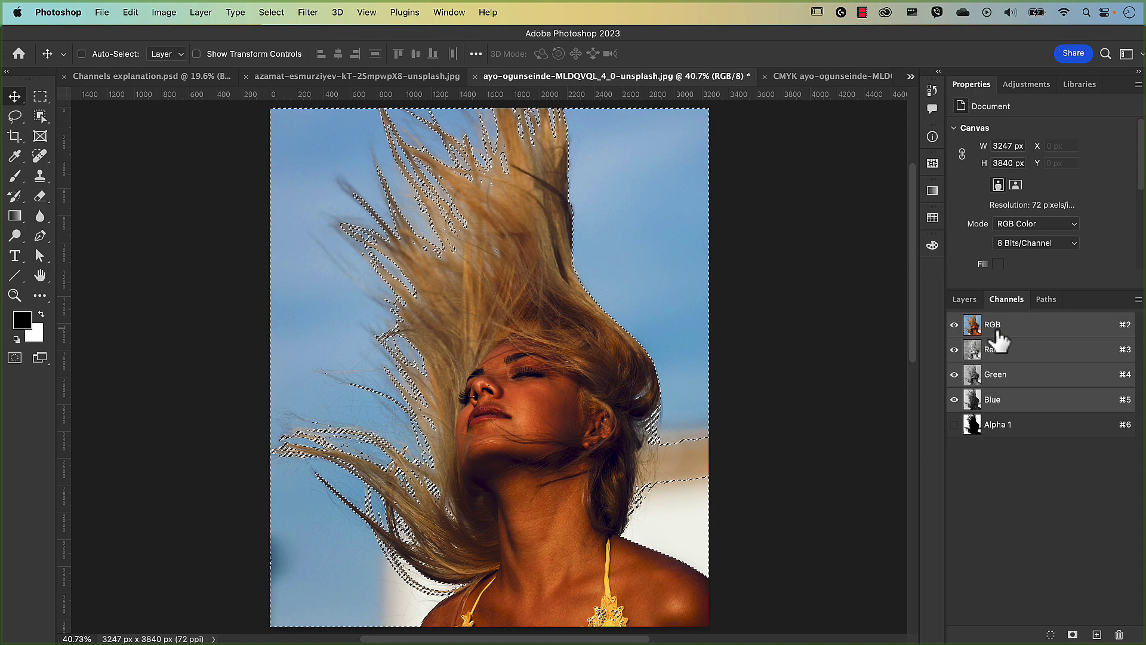
click(965, 303)
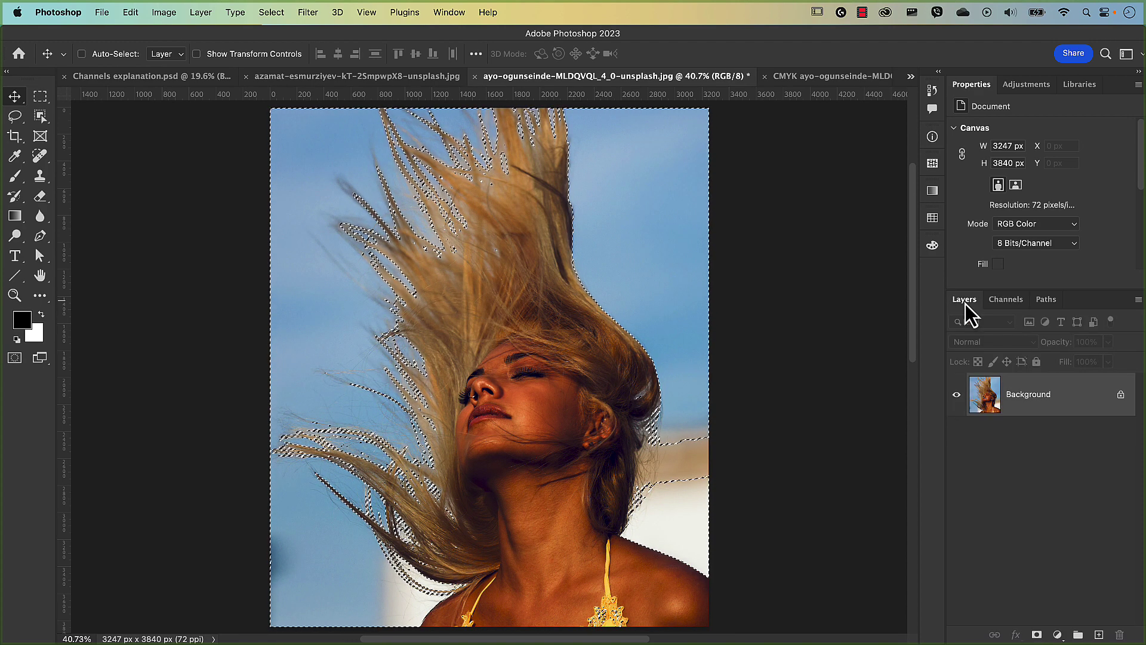
click(1037, 636)
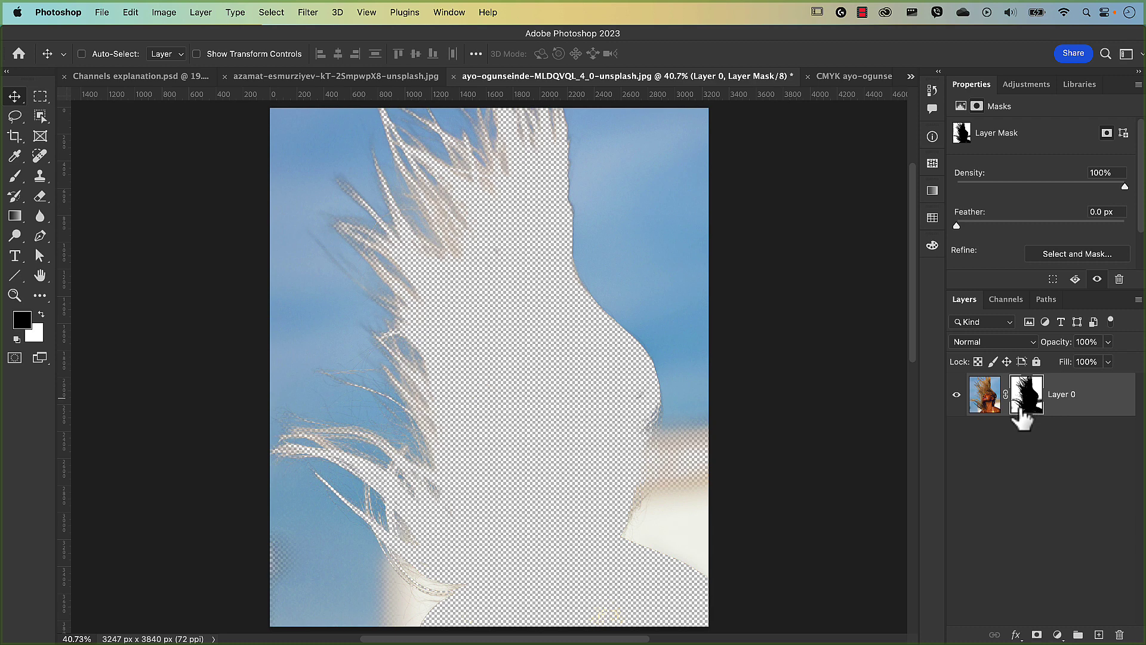
key(super+i)
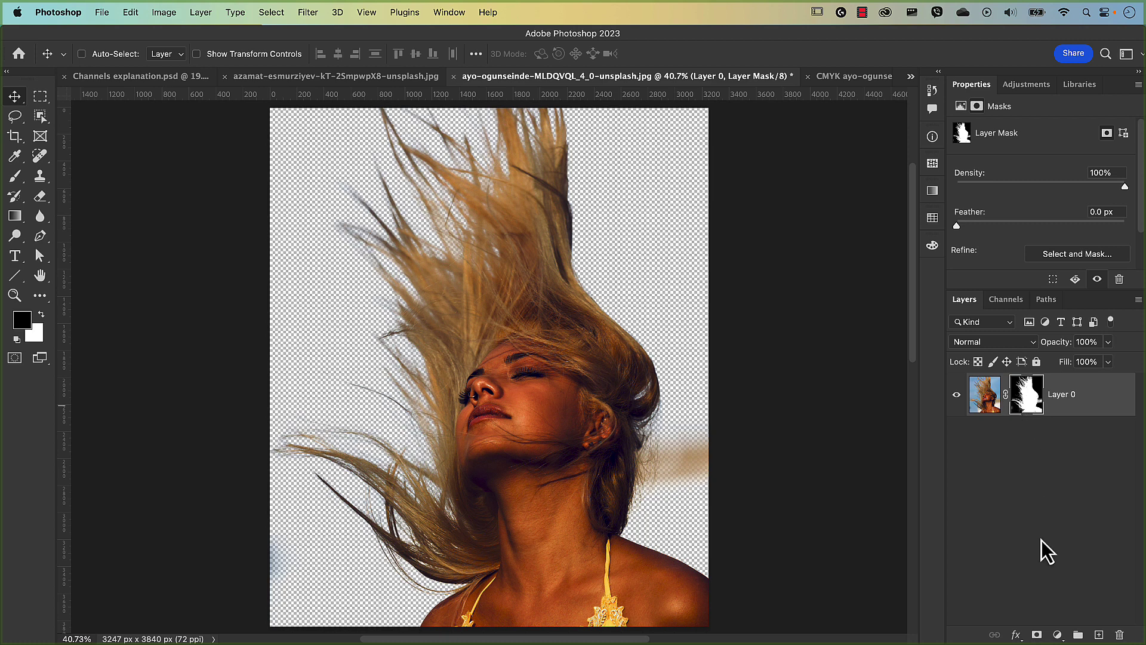
Add a Solid Color fill layer in dark olive 444211 and place it beneath the masked photo layer
click(1057, 635)
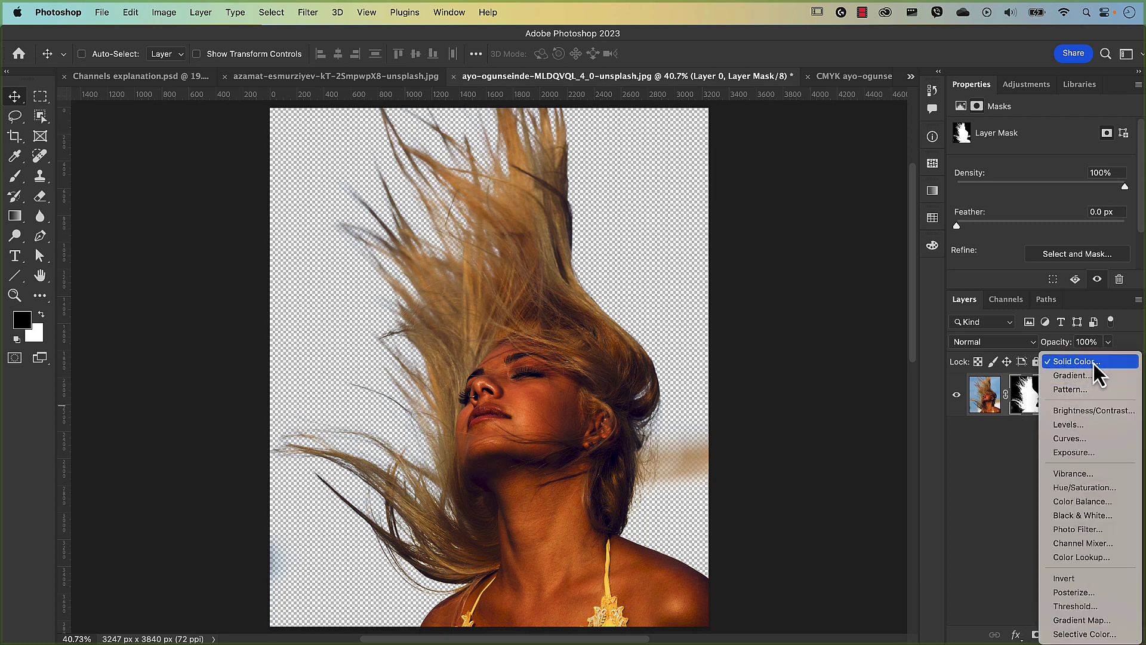
click(1086, 360)
drag(986, 331, 876, 253)
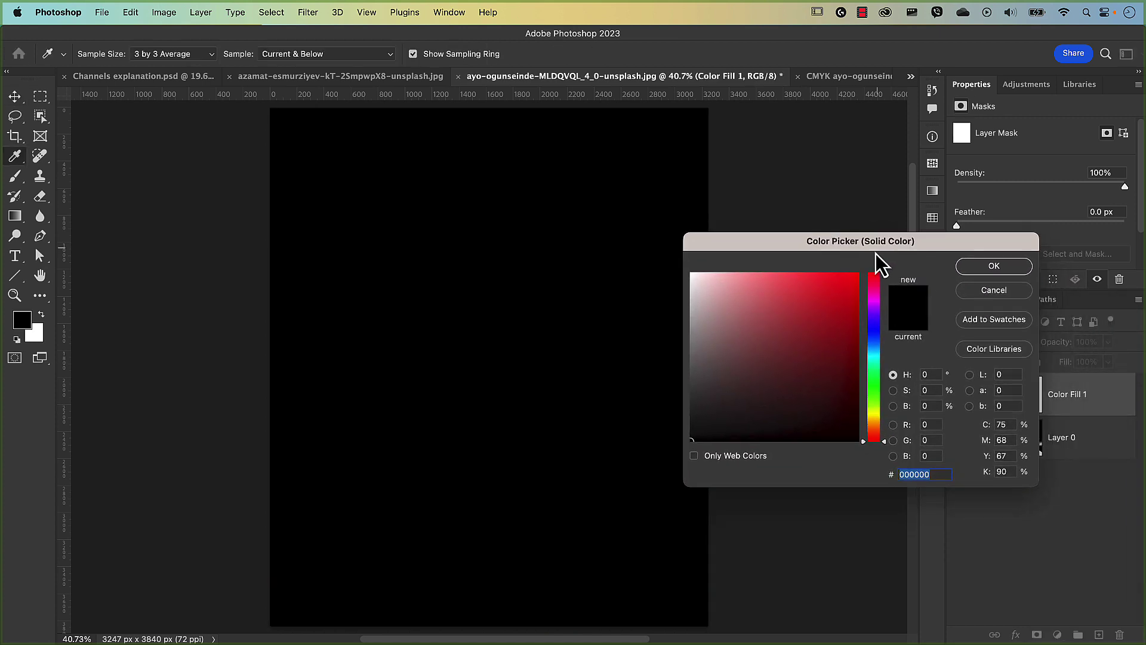
drag(872, 338, 878, 388)
click(797, 416)
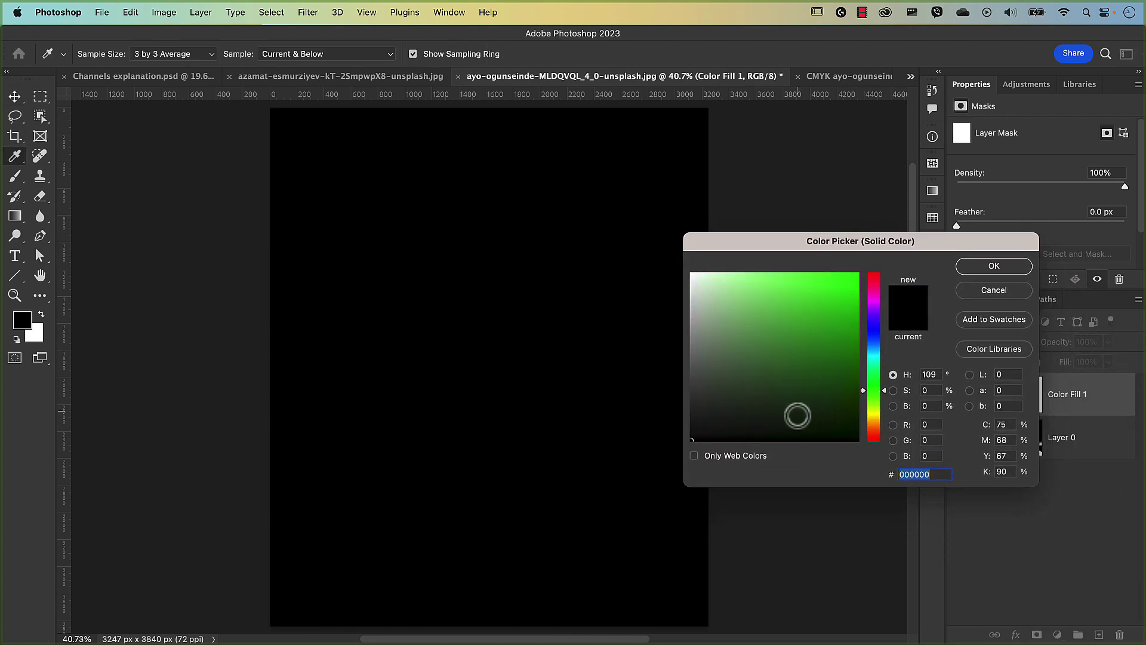
mouse_move(797, 416)
mouse_down()
mouse_move(816, 404)
mouse_move(832, 412)
mouse_move(818, 396)
mouse_up()
click(869, 413)
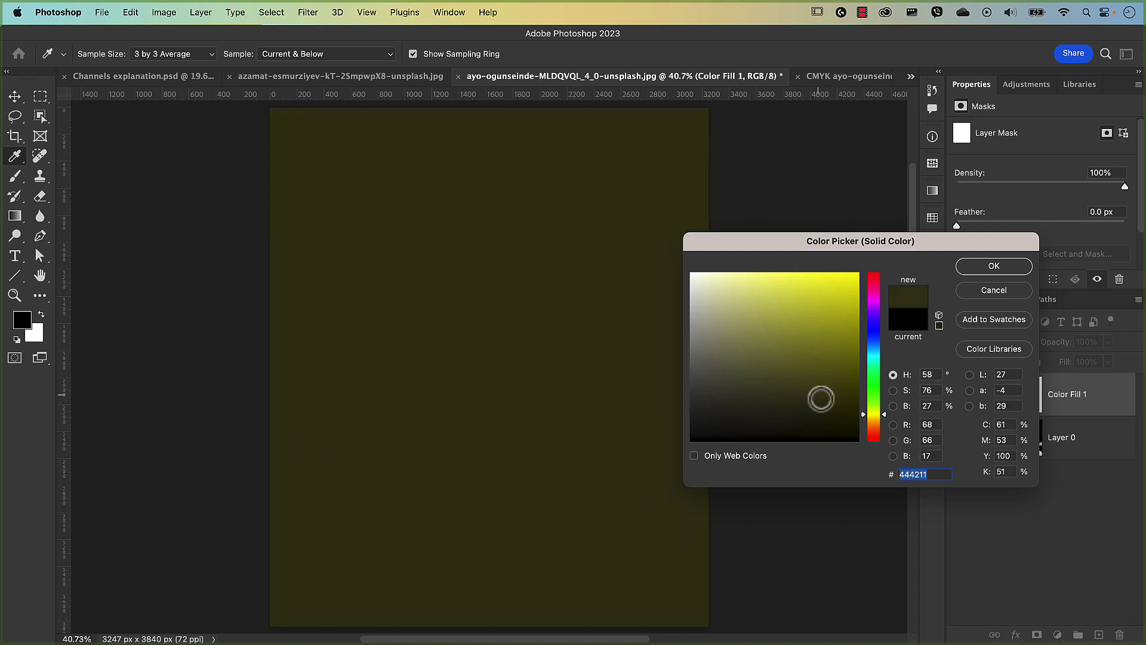
click(982, 273)
drag(986, 399, 983, 466)
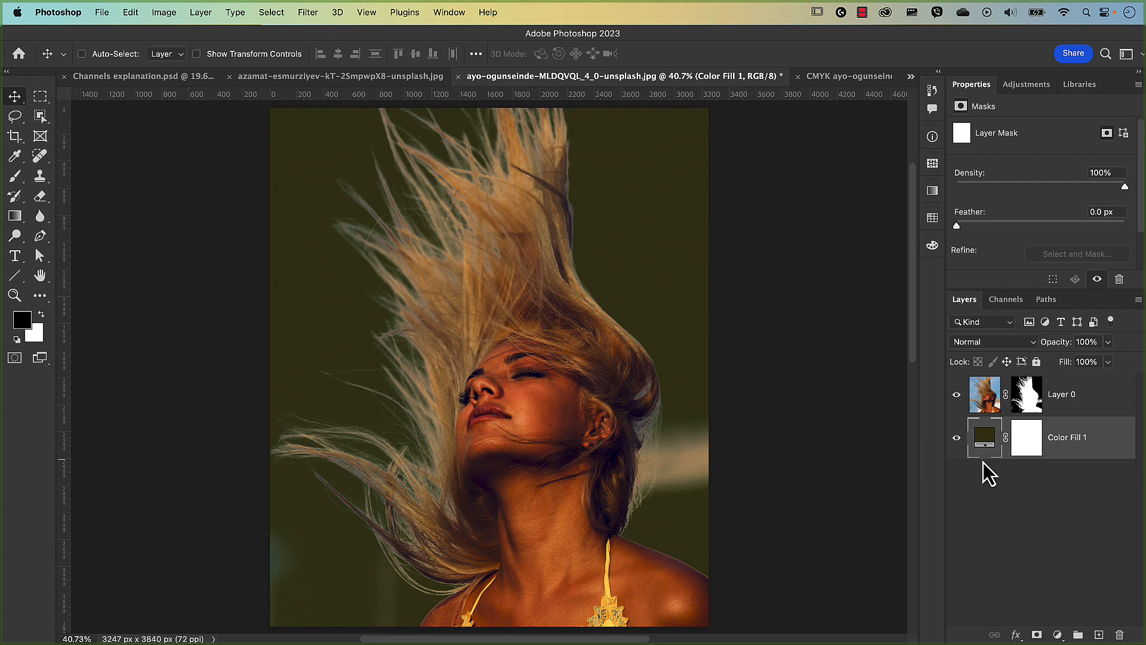
Open Layer 0's mask in Select and Mask, keeping the Overlay view with overlay color ff0000
click(1026, 404)
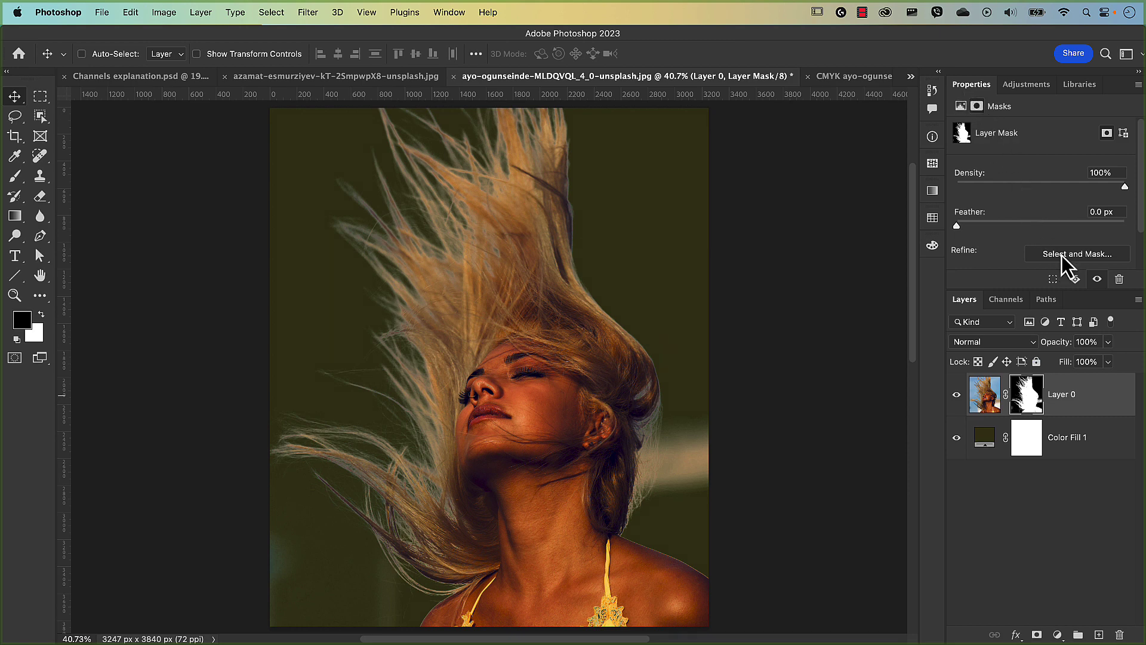
click(1077, 256)
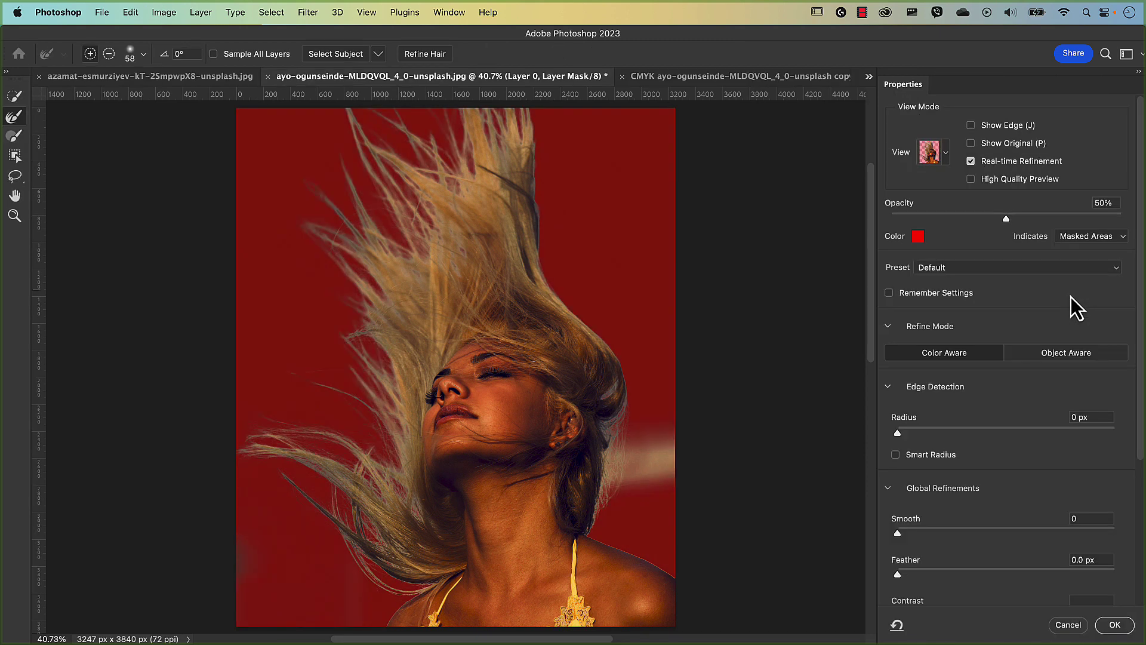
click(946, 152)
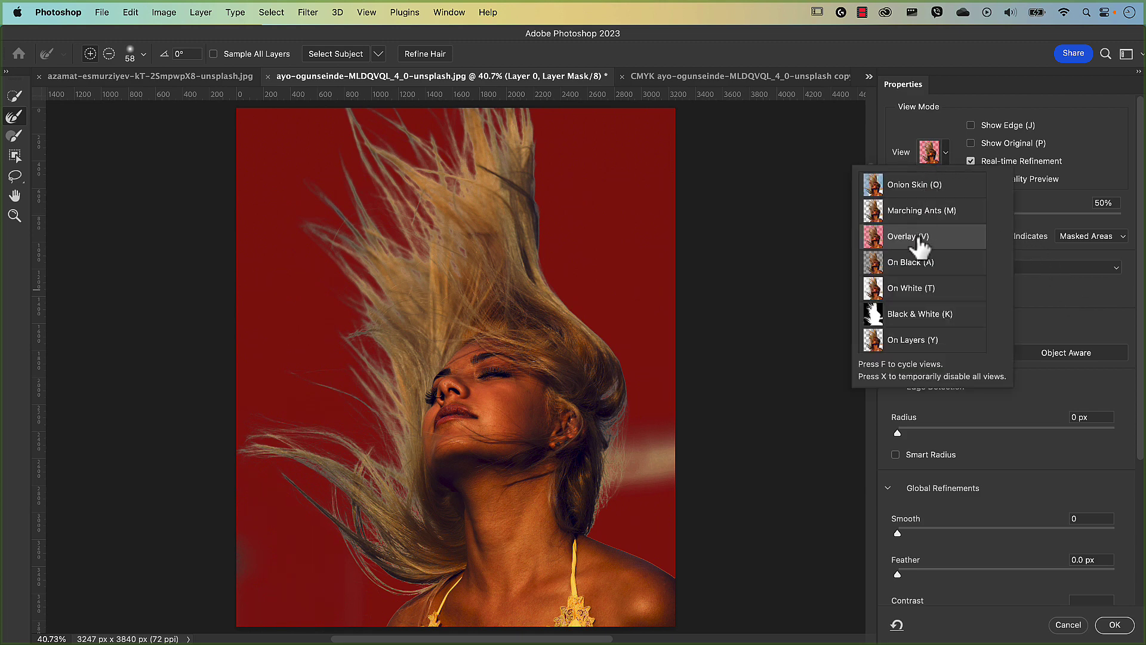
click(1026, 285)
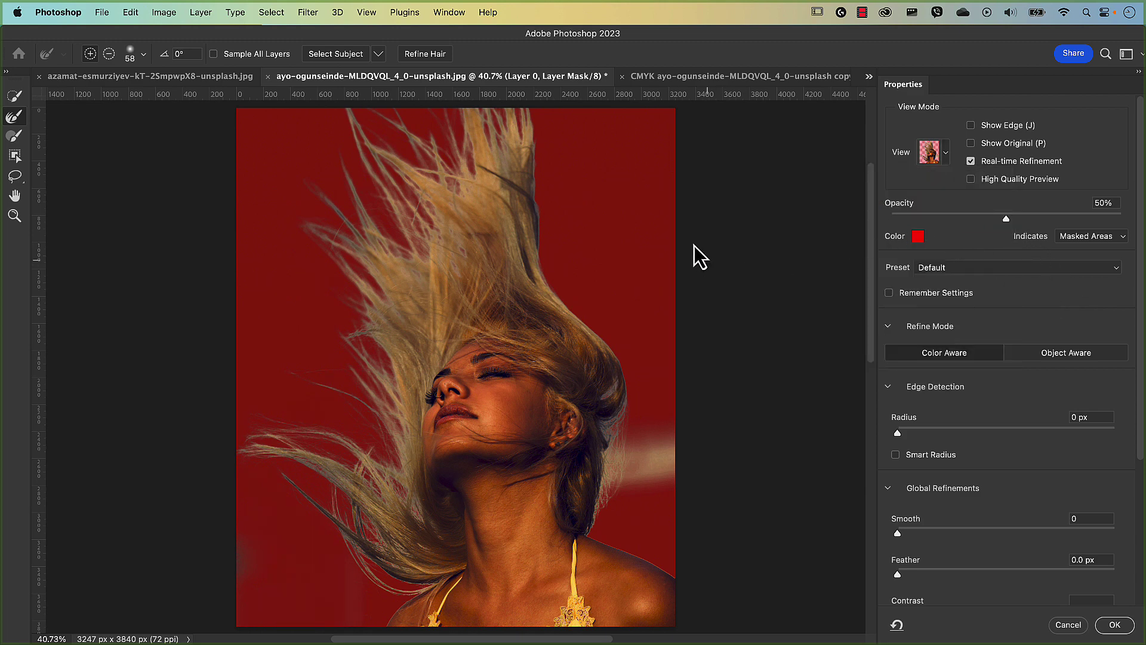
click(918, 237)
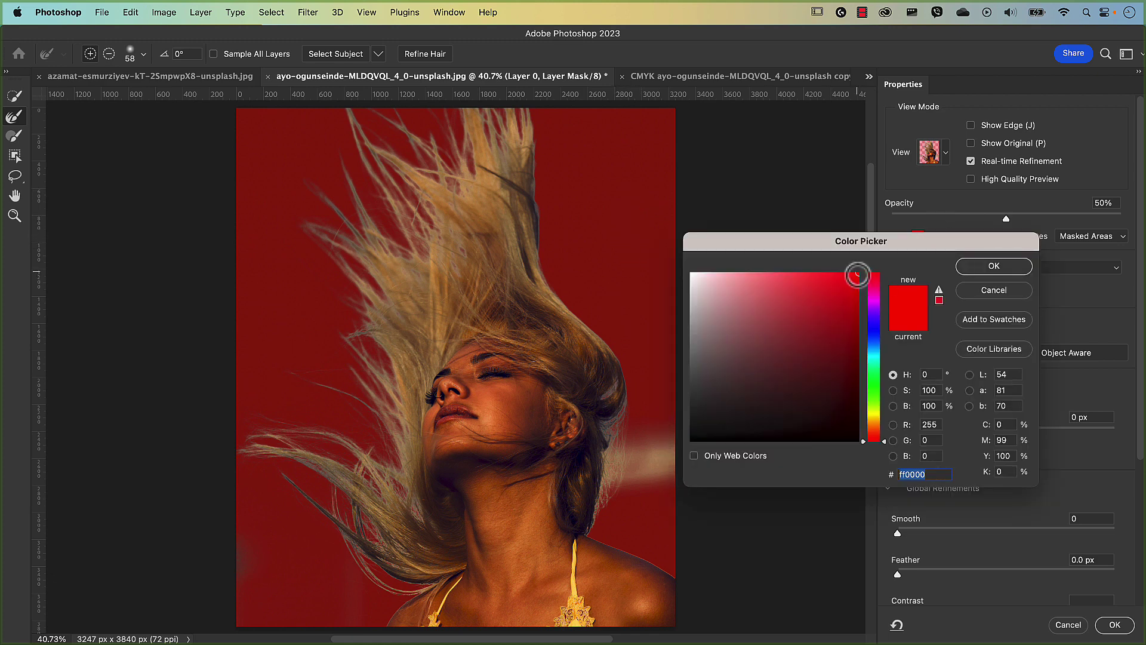
click(973, 264)
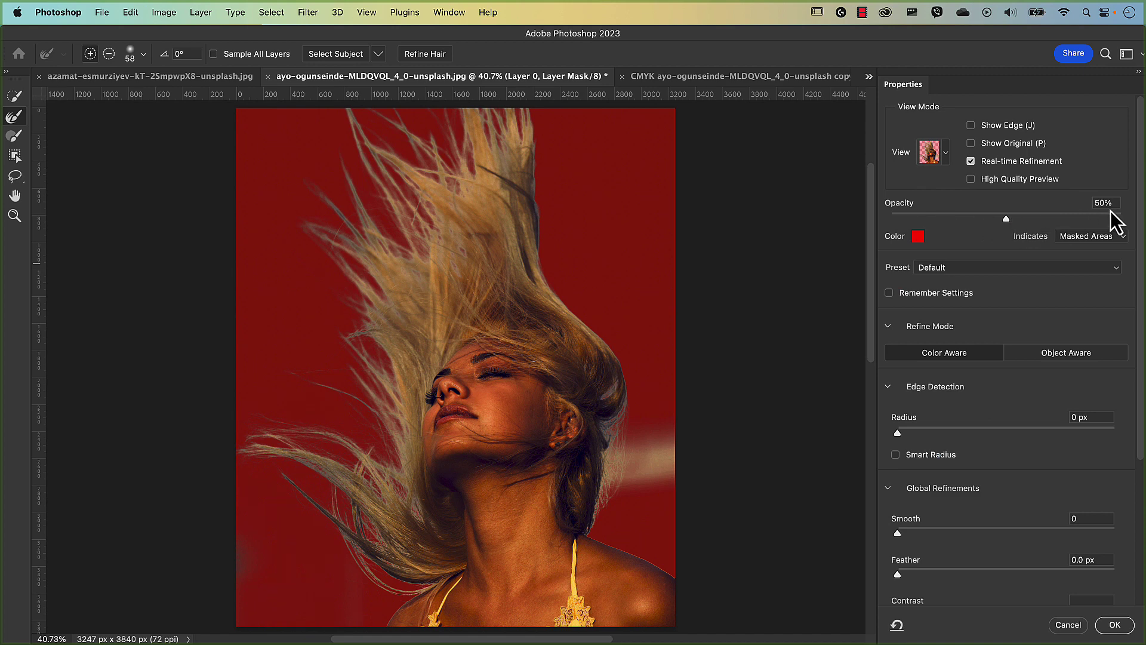
Set Shift Edge to -18% to contract the hair mask's edge
key(Tab)
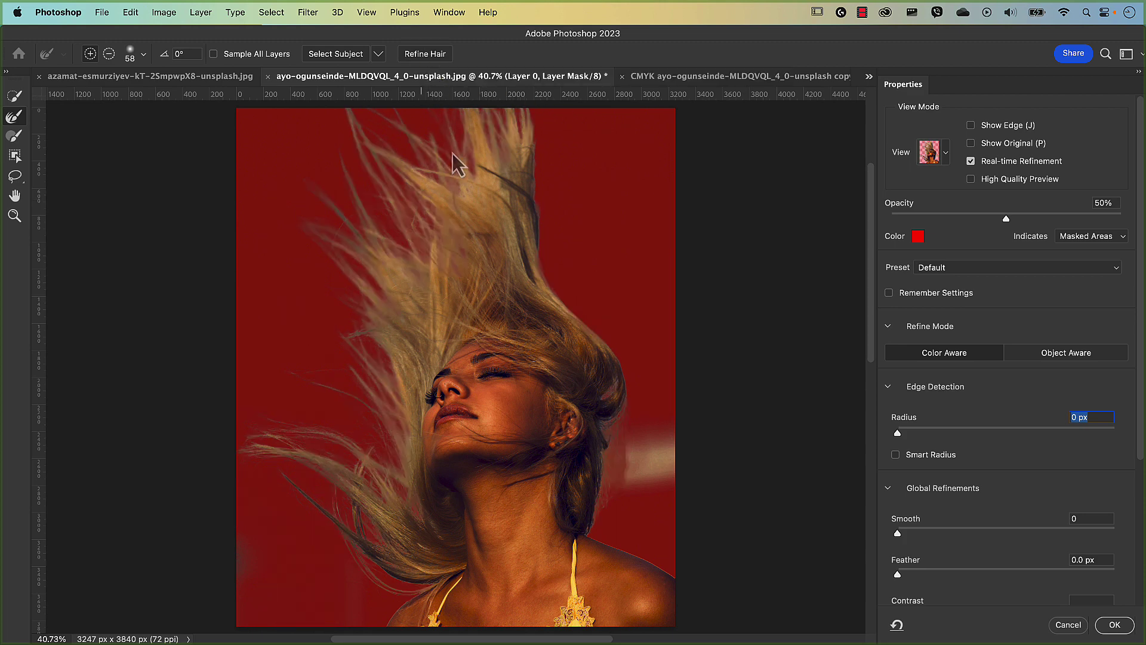
scroll(1050, 516, down, 5)
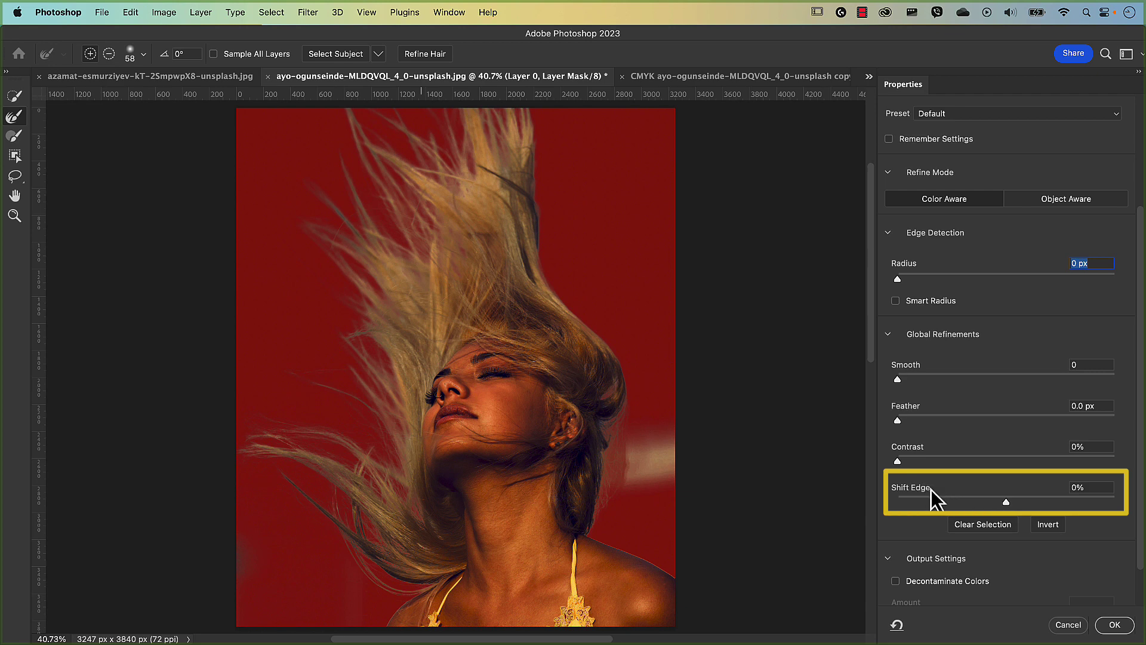
click(986, 503)
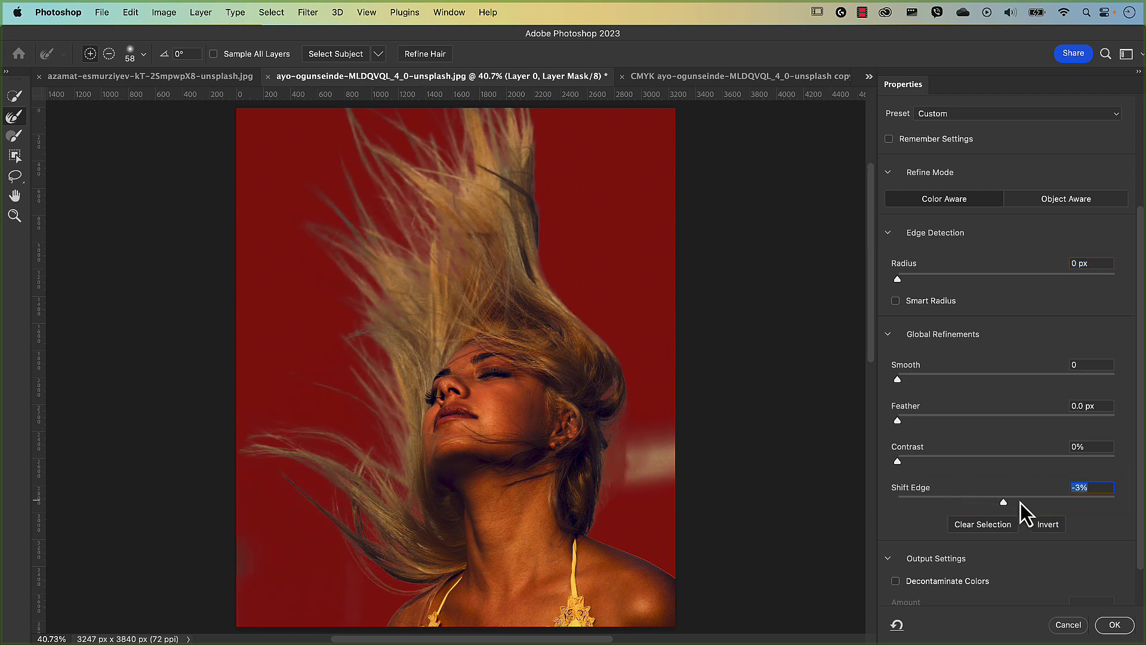
drag(1019, 502, 987, 506)
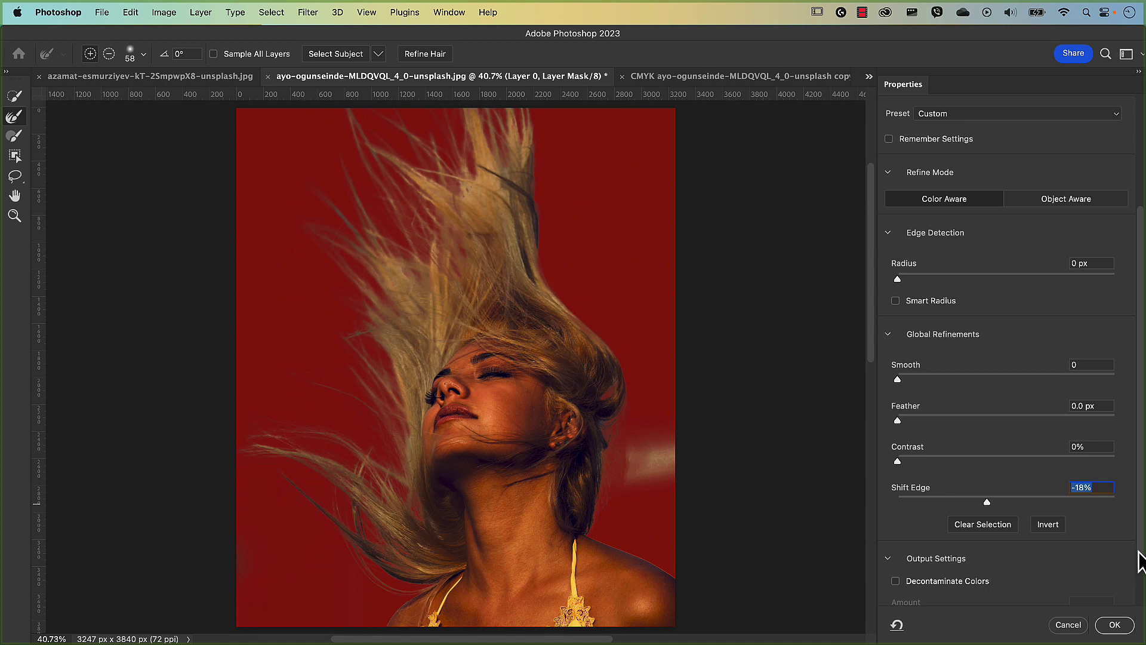
Enable Decontaminate Colors at 100% to remove the background color fringe from the hair
scroll(1138, 551, down, 1)
drag(1138, 550, 1139, 591)
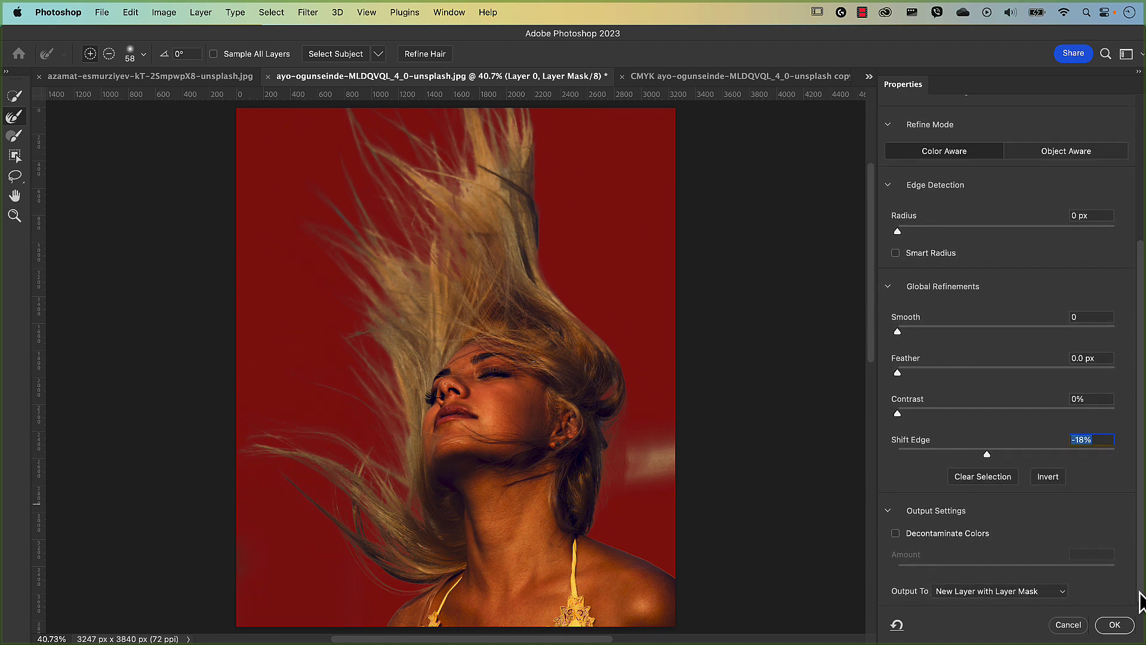
click(896, 534)
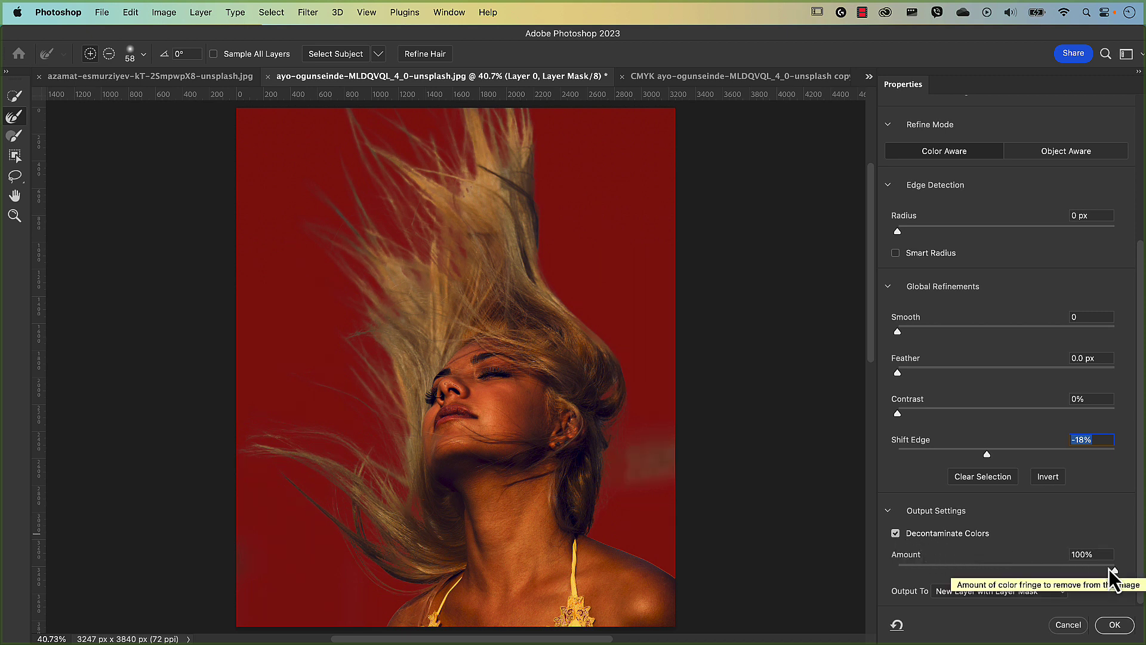
Keep Decontaminate Colors on at 100% and brush the hair edge behind the ear and neck with the Refine Edge Brush at size 61
click(896, 535)
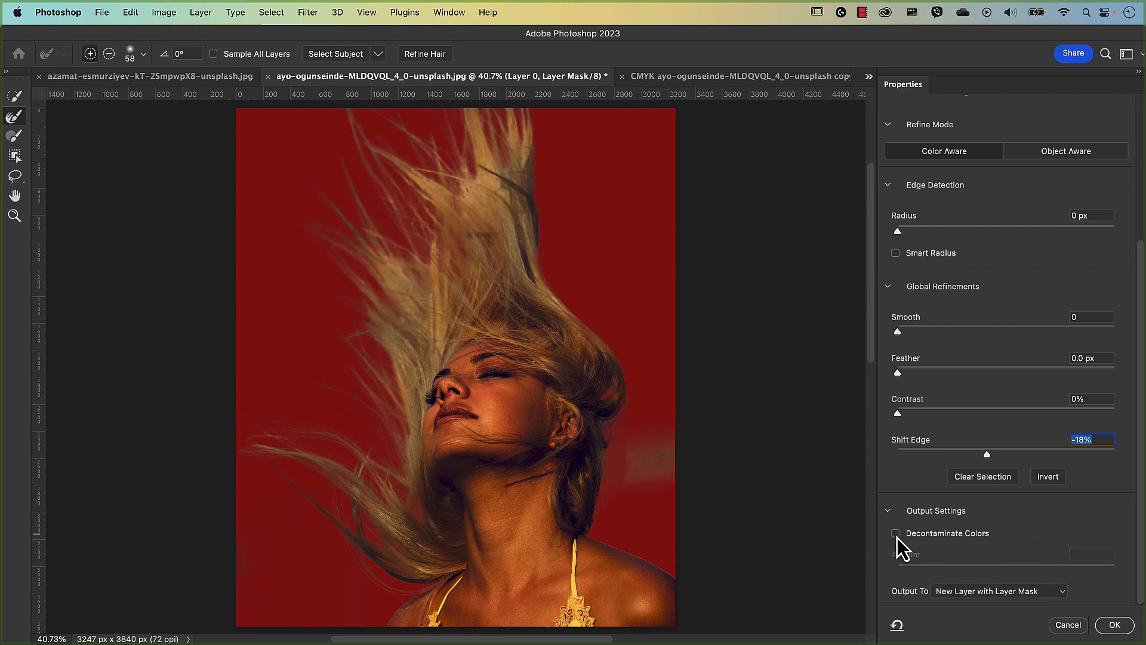
click(895, 533)
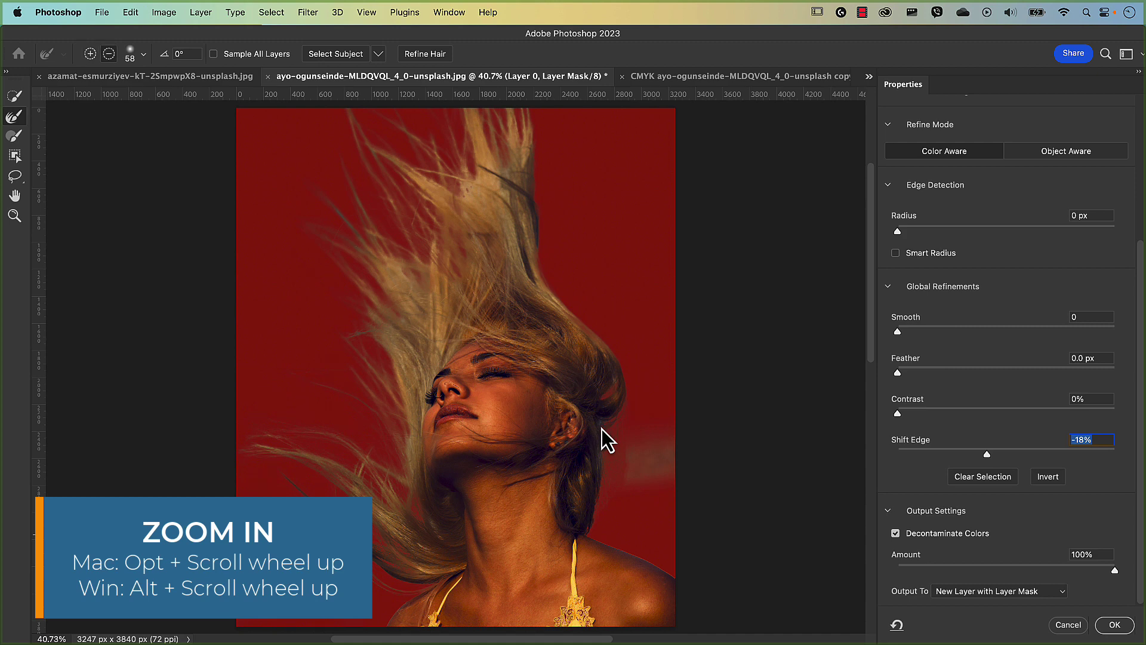
scroll(601, 428, up, 3)
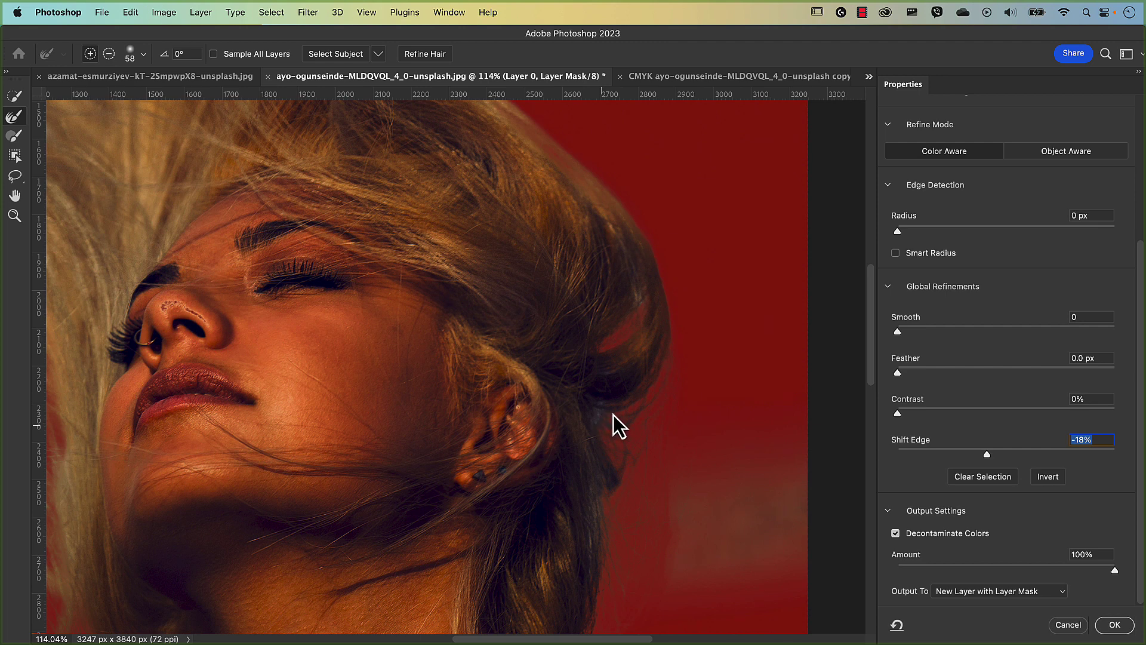
mouse_move(622, 413)
mouse_down()
mouse_move(604, 407)
mouse_move(641, 391)
mouse_up()
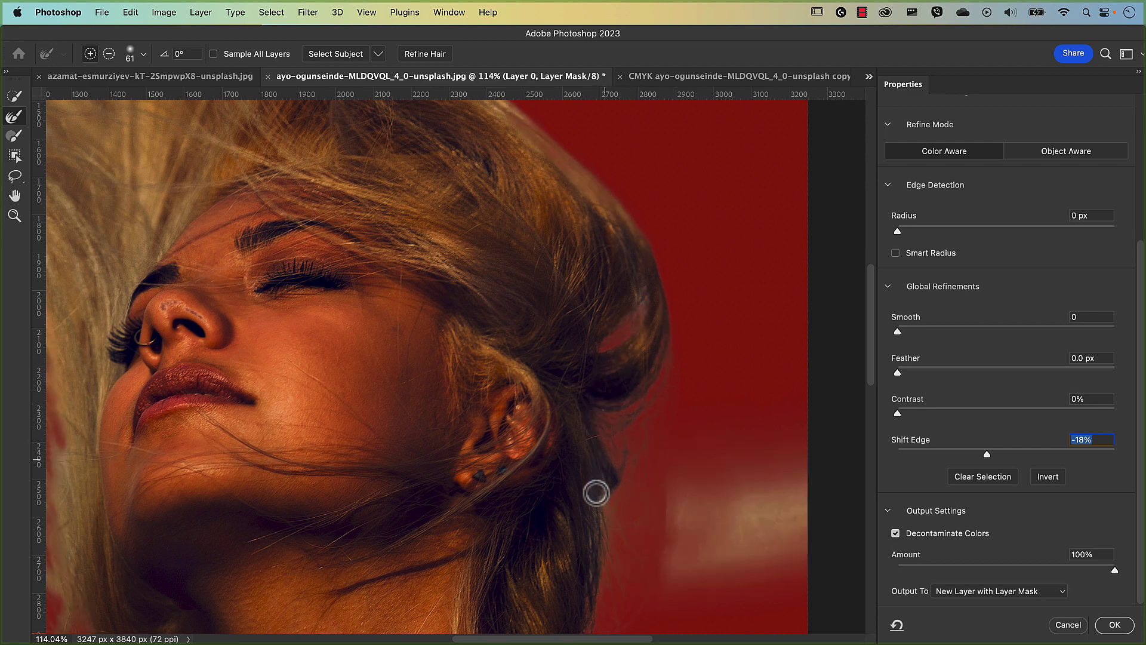
mouse_move(595, 540)
mouse_down()
mouse_move(594, 574)
mouse_move(596, 560)
mouse_up()
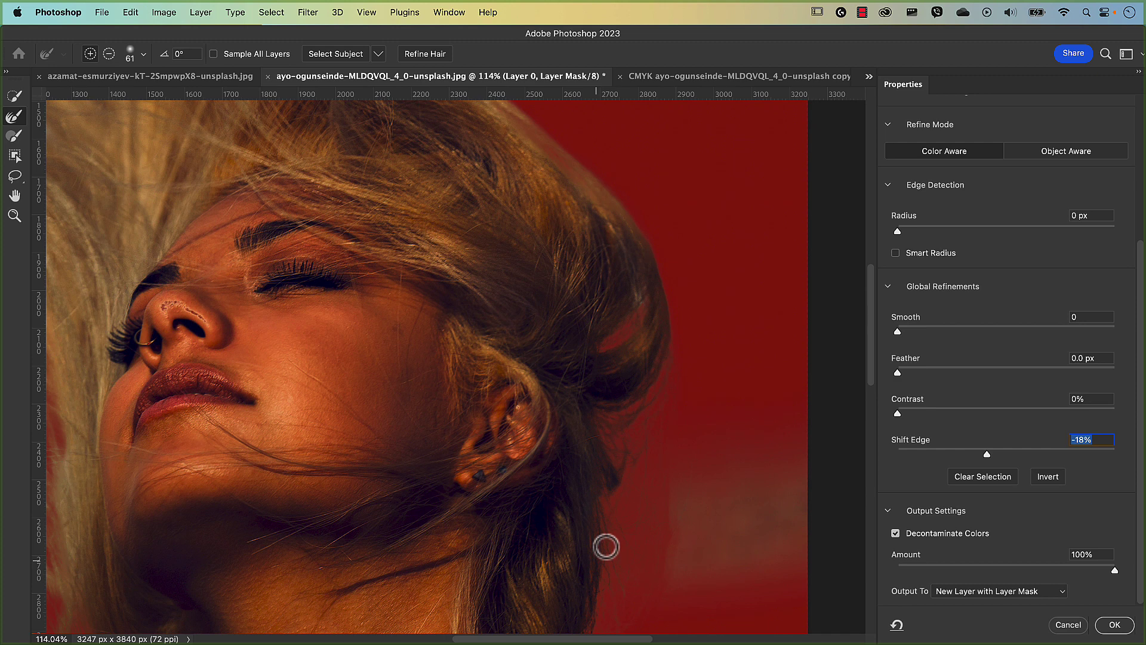
mouse_move(606, 546)
mouse_down()
mouse_move(627, 258)
mouse_move(650, 300)
mouse_up()
Check the upper hair edges for further refinement, and output the result as a New Layer with Layer Mask
drag(540, 200, 612, 425)
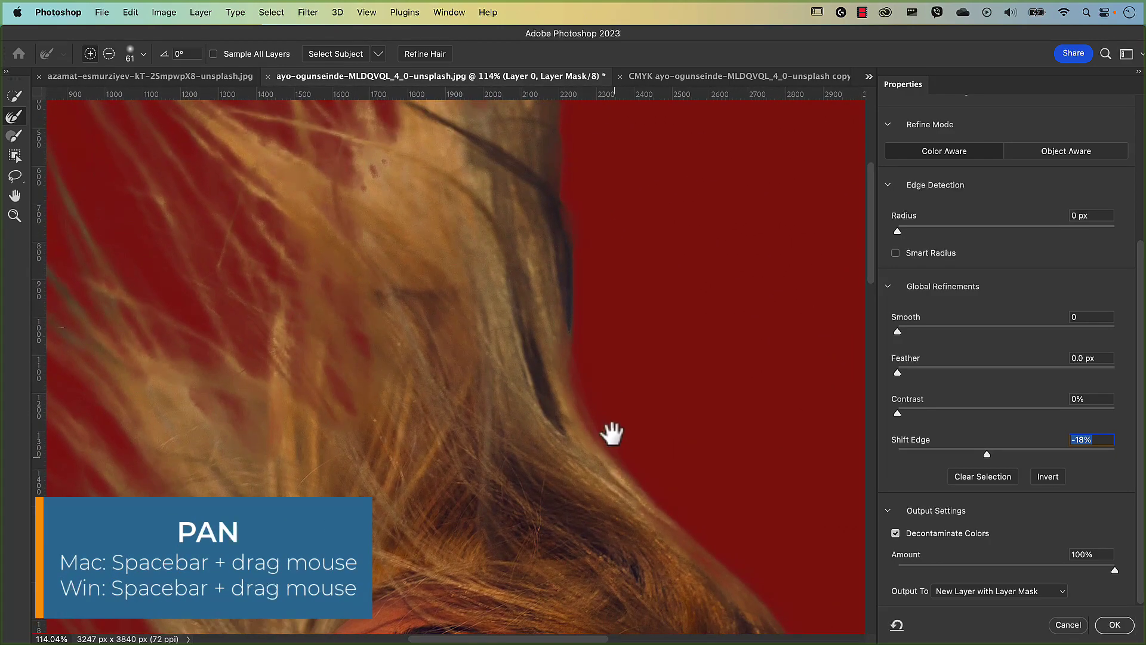
drag(596, 317, 593, 379)
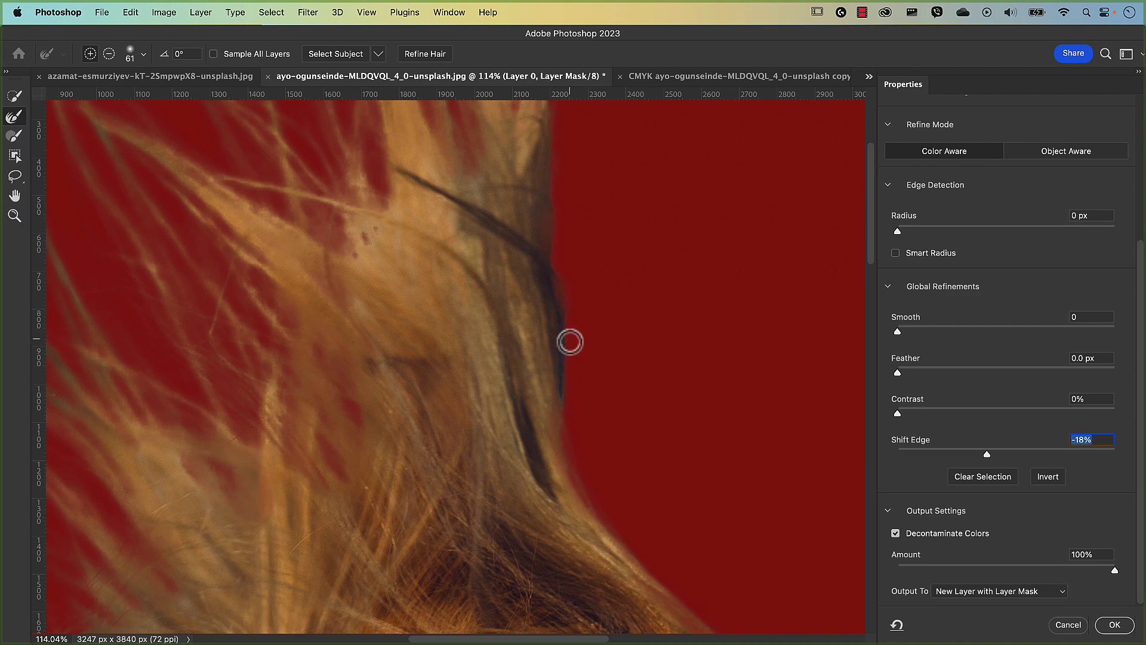
drag(358, 409, 467, 287)
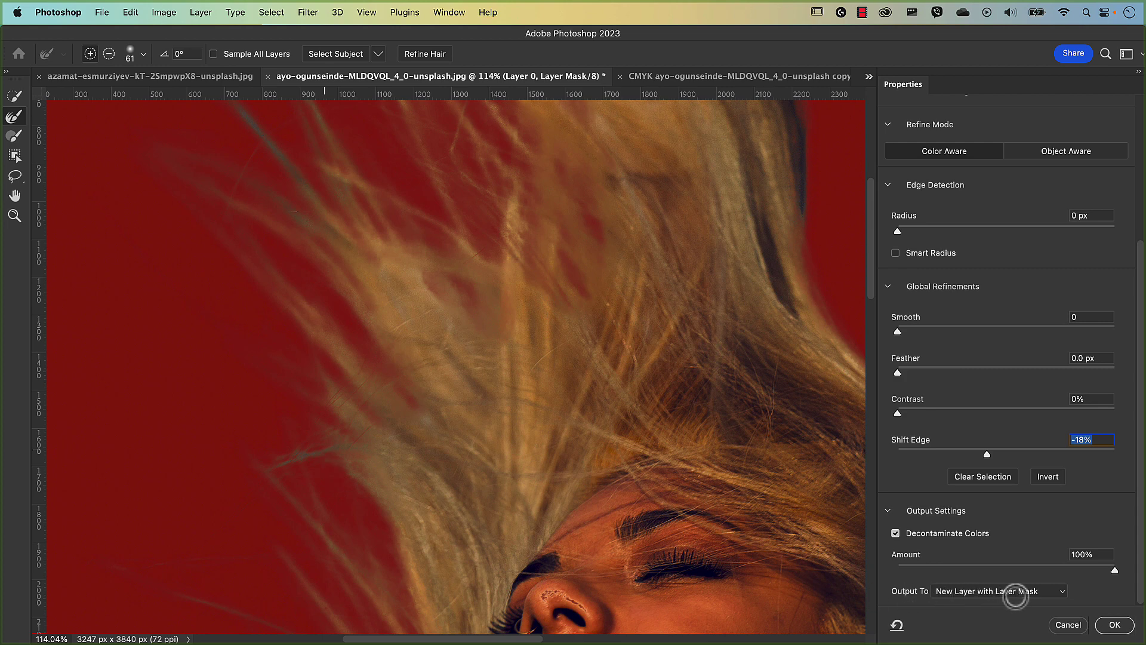
click(1113, 625)
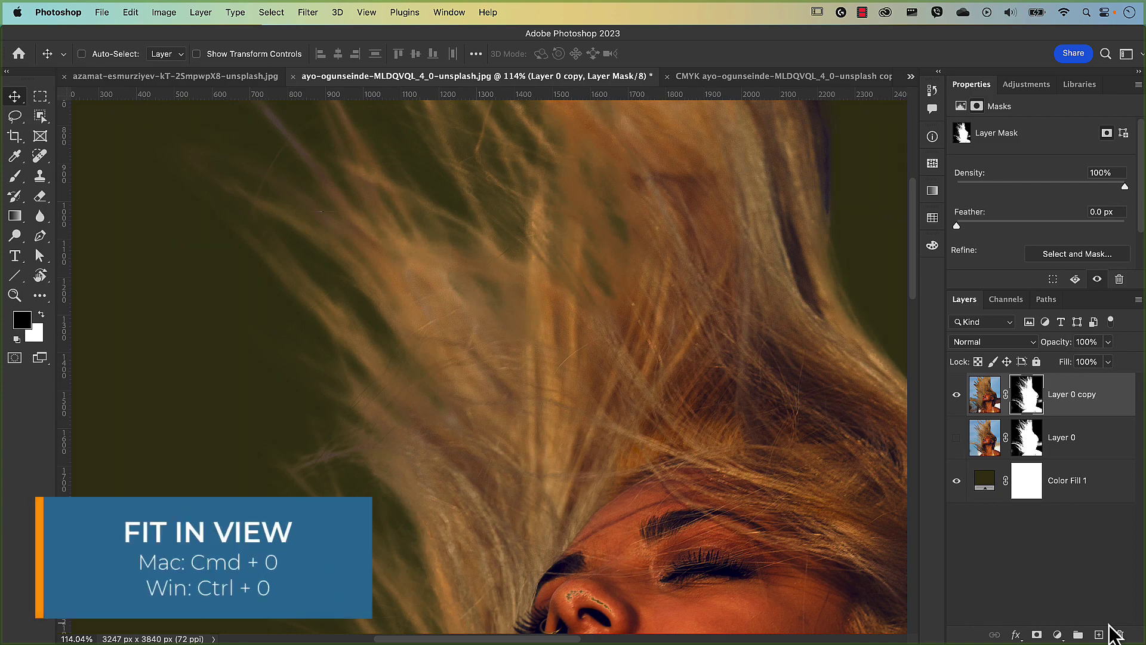
key(super+0)
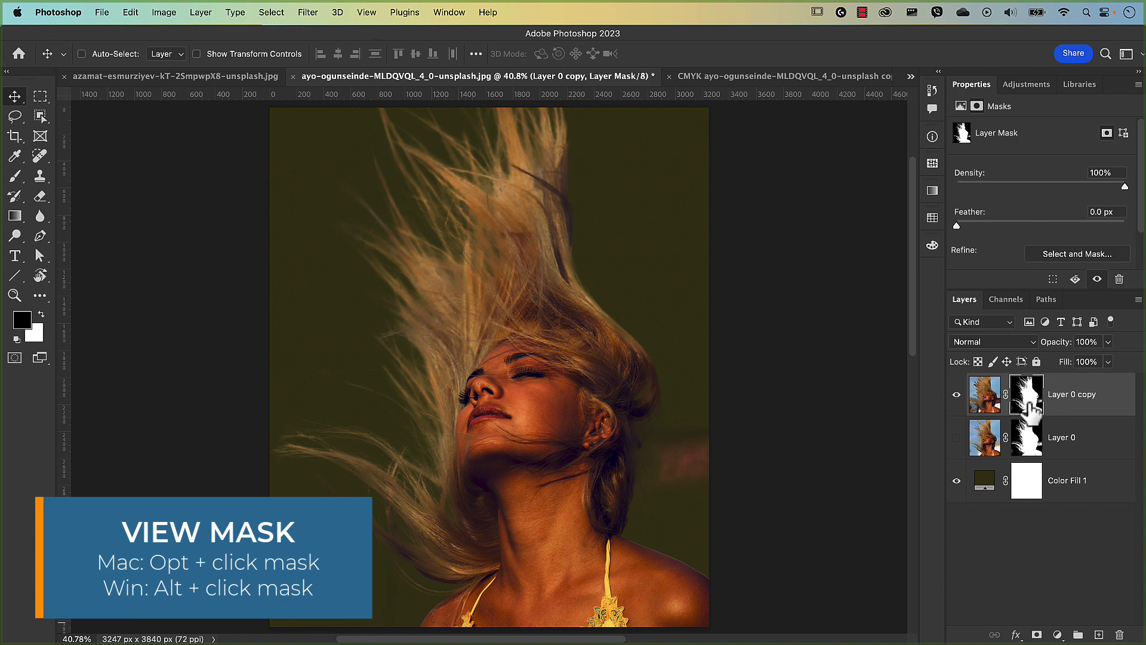
Display only Layer 0 copy's mask and paint out the dark specks in the face area with a white brush, size 122, 100% opacity
alt+click(1031, 409)
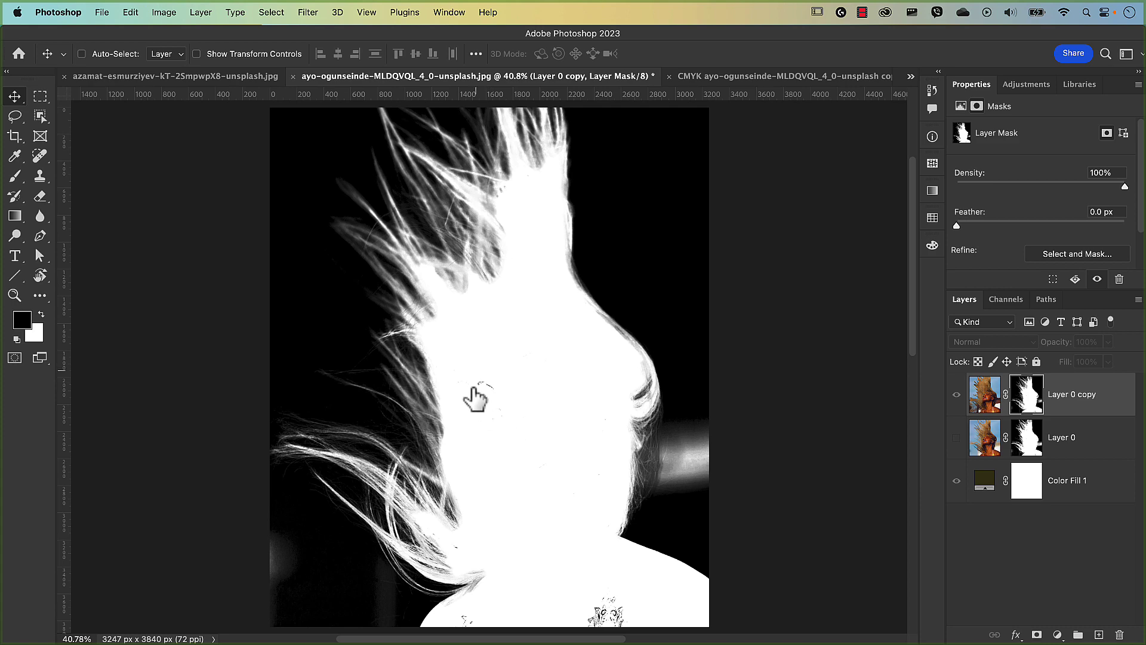
scroll(494, 391, up, 5)
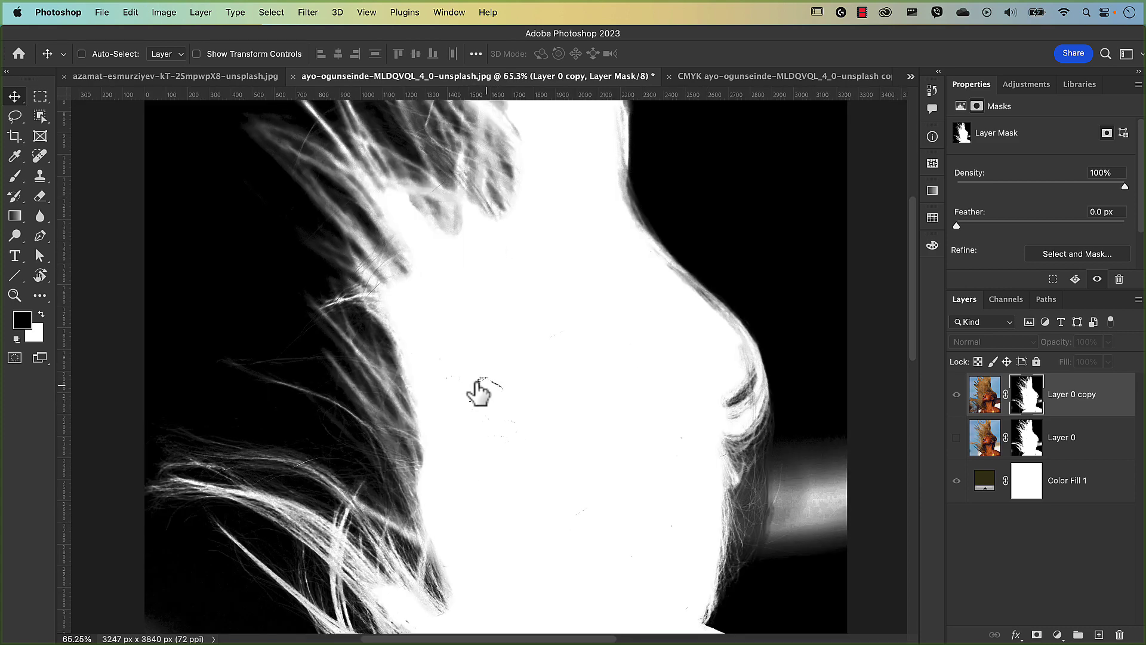
click(15, 177)
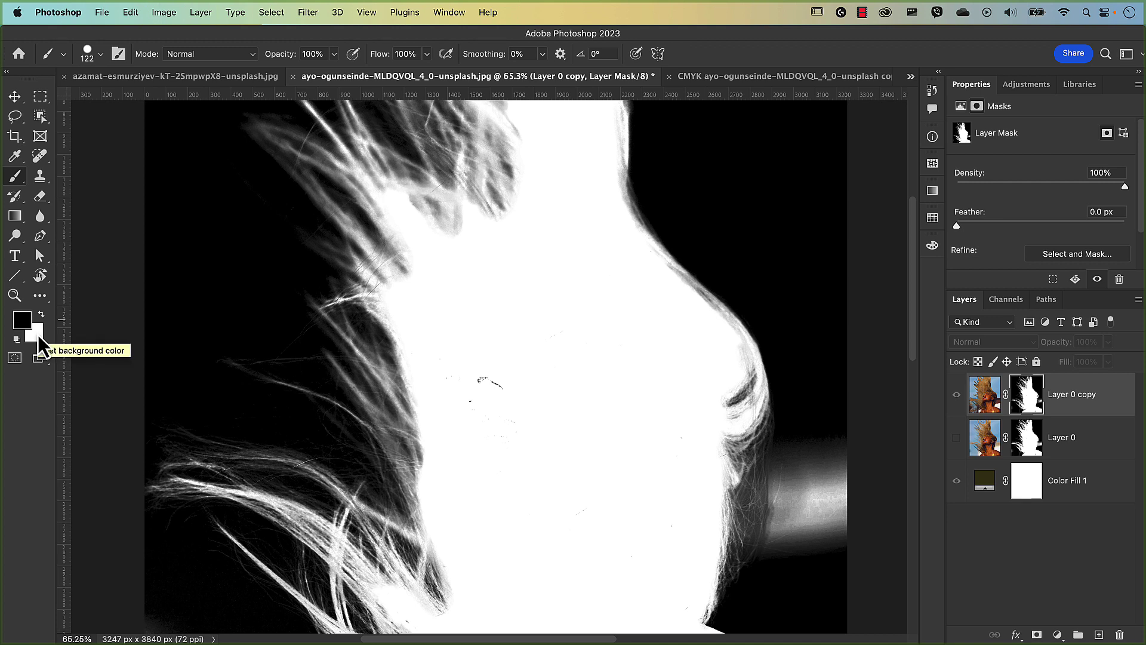
key(d)
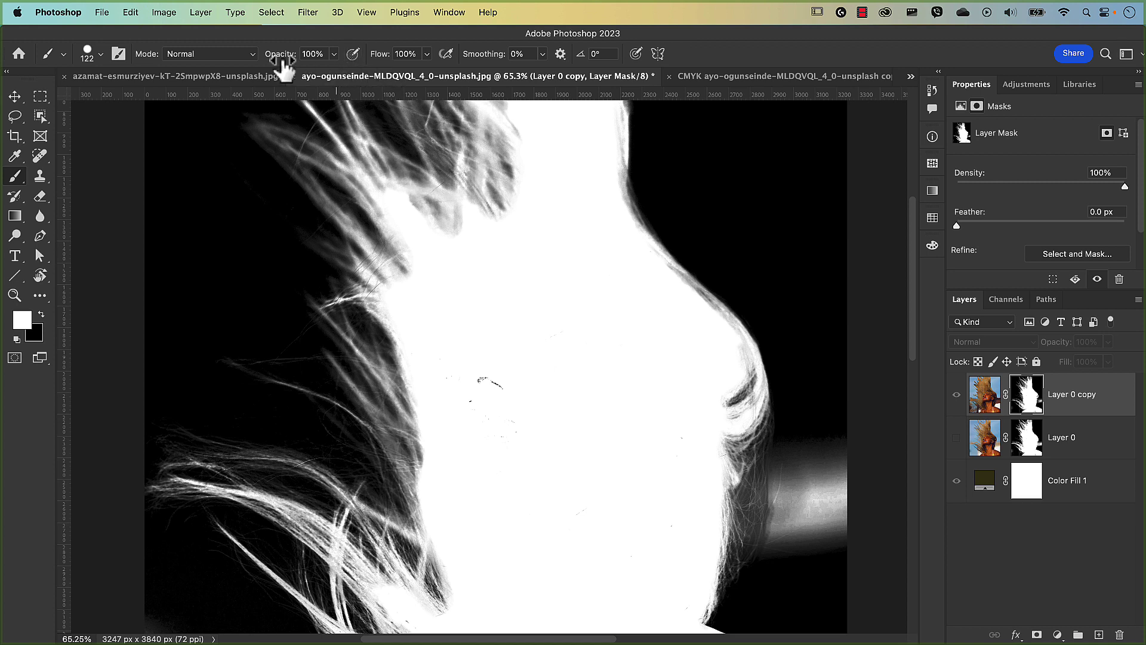
click(478, 385)
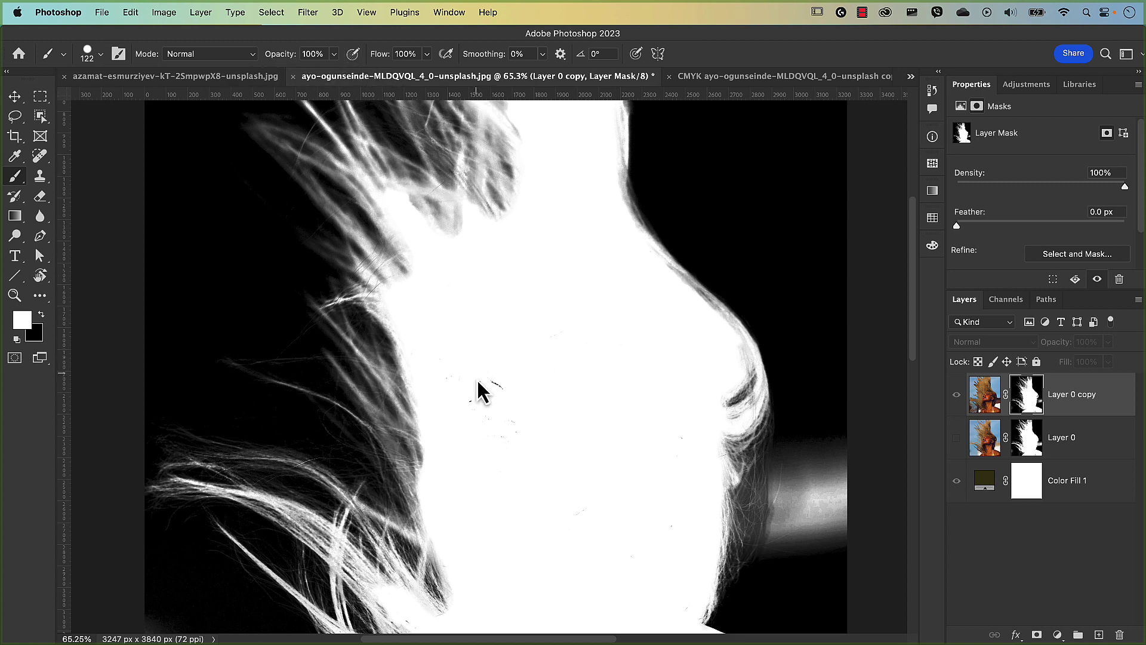
mouse_move(490, 401)
mouse_down()
mouse_move(498, 434)
mouse_move(511, 385)
mouse_up()
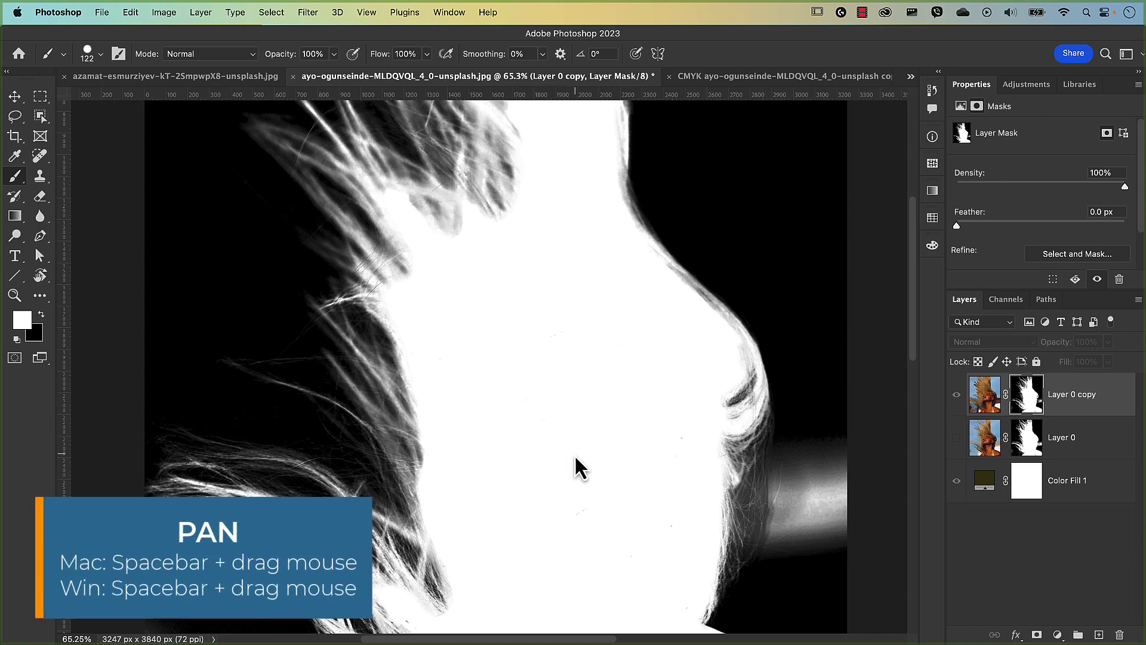
Paint white over the dark specks at the bottom of the torso and where the hair meets the shoulder
key(space)
drag(573, 454, 593, 358)
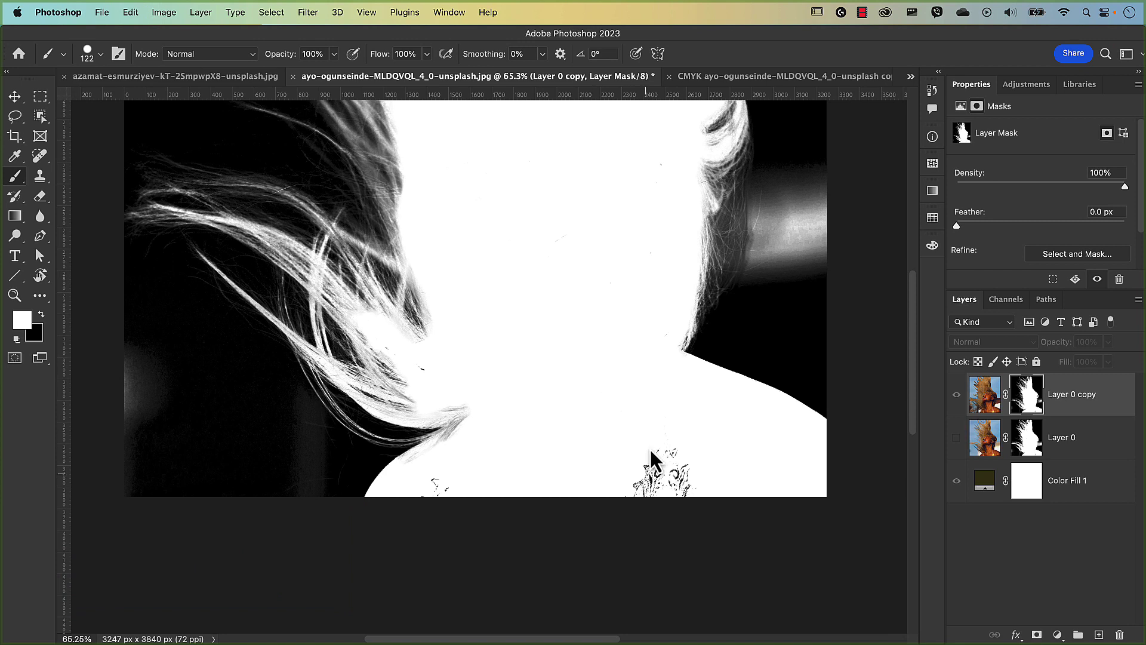
mouse_move(655, 466)
mouse_down()
mouse_move(641, 486)
mouse_move(660, 439)
mouse_move(639, 506)
mouse_move(685, 454)
mouse_move(677, 519)
mouse_move(697, 482)
mouse_move(687, 474)
mouse_move(438, 490)
mouse_up()
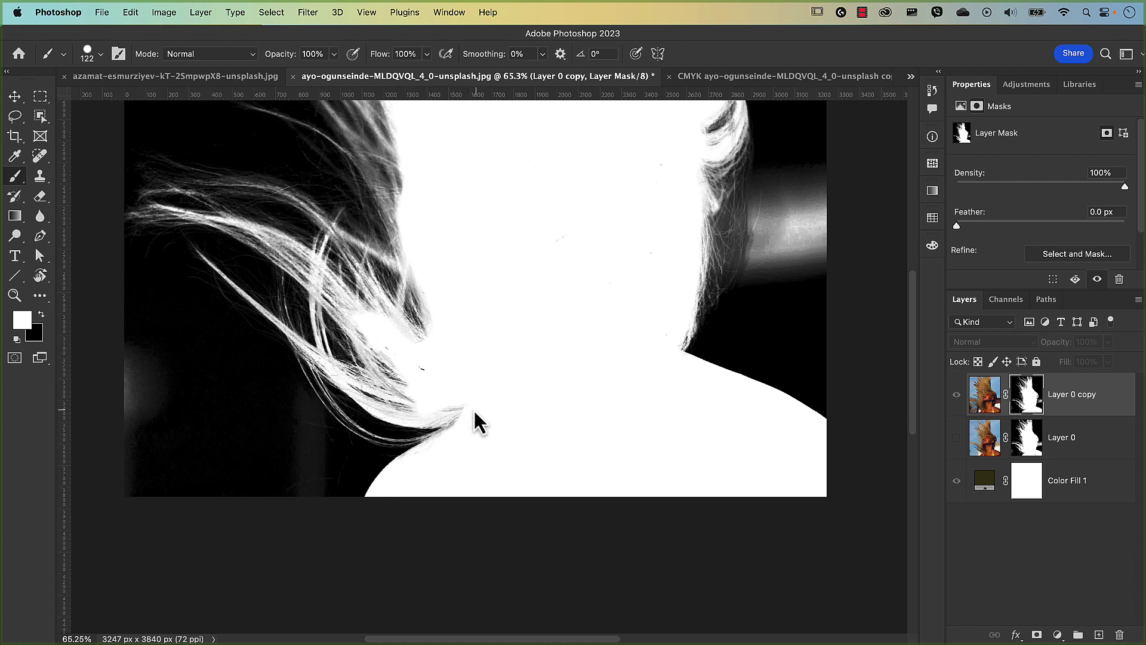
mouse_move(458, 409)
mouse_down()
mouse_move(435, 414)
mouse_move(459, 417)
mouse_up()
key(super+0)
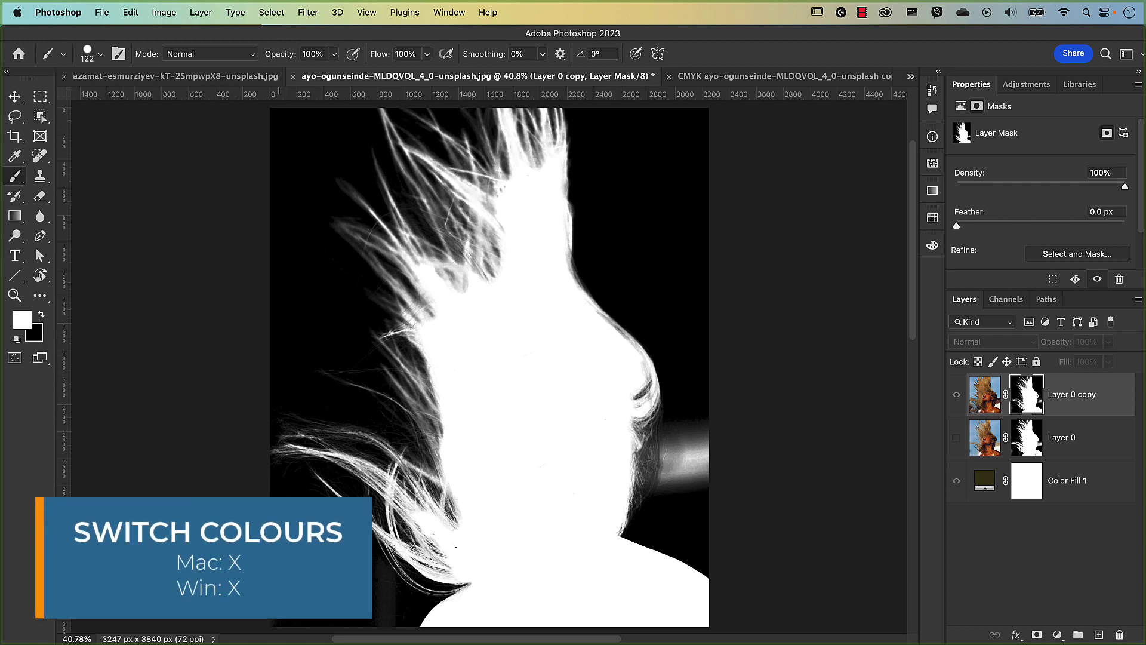
Switch the brush color to black and paint over the faint gray patches below the lower hair strands in the mask
key(x)
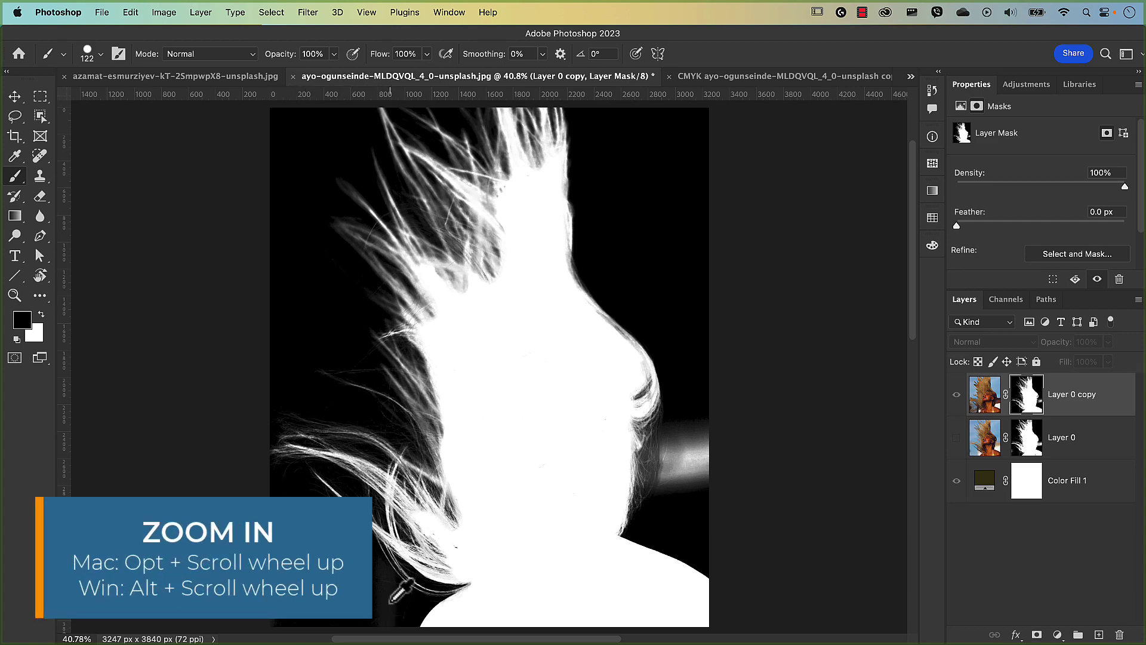
scroll(398, 590, up, 5)
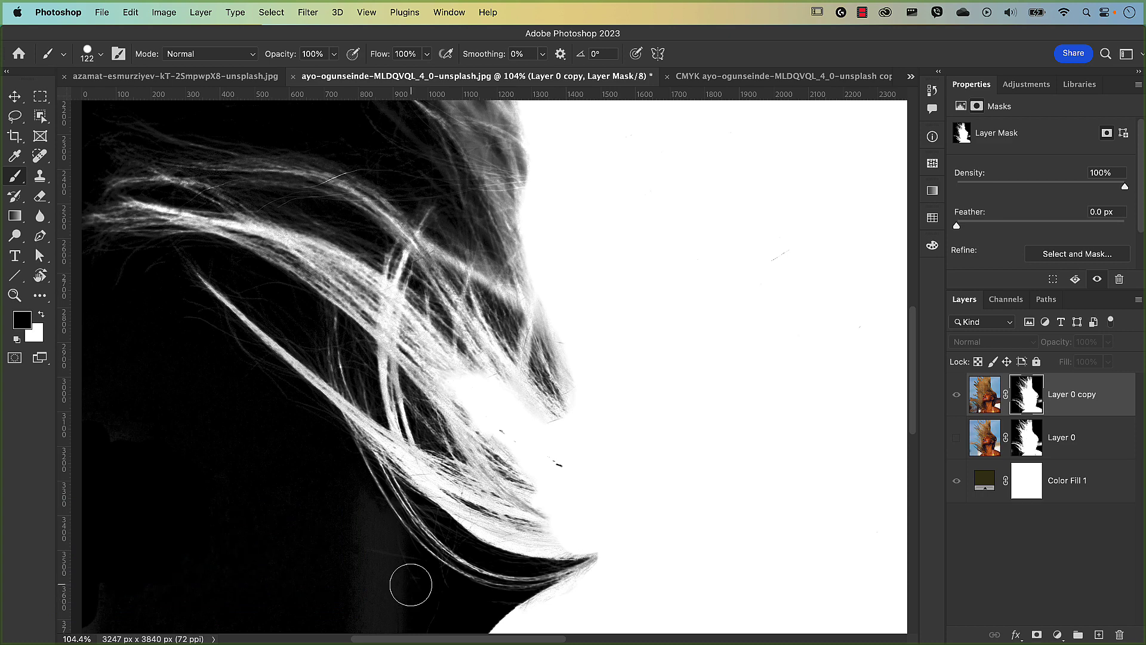
drag(410, 583, 421, 445)
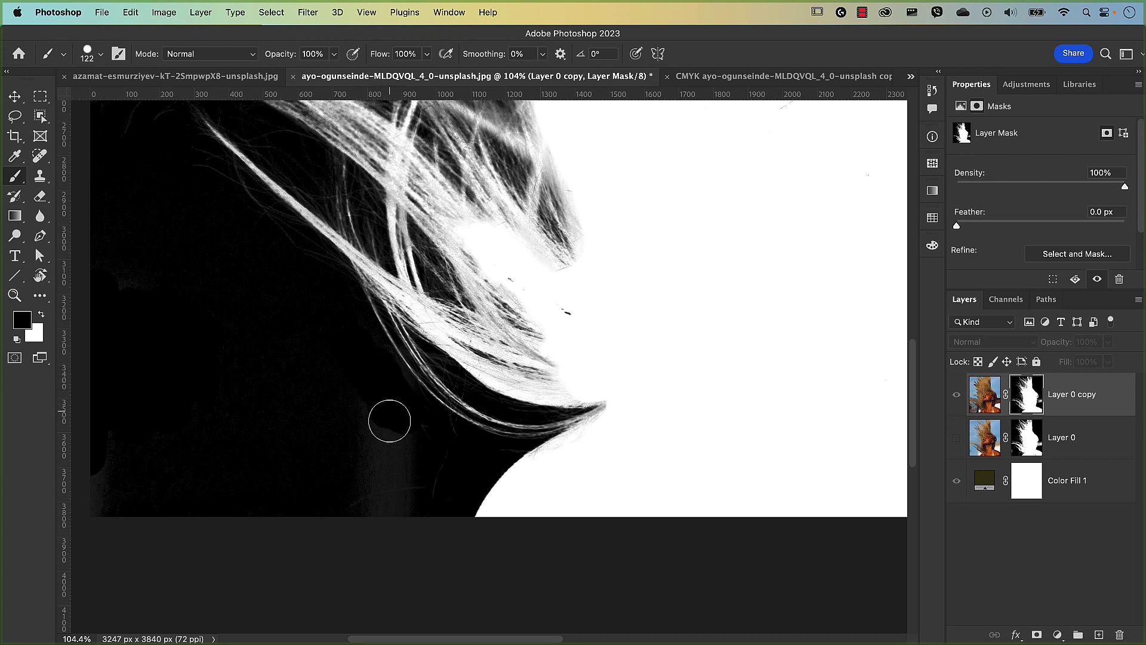
drag(389, 424, 398, 524)
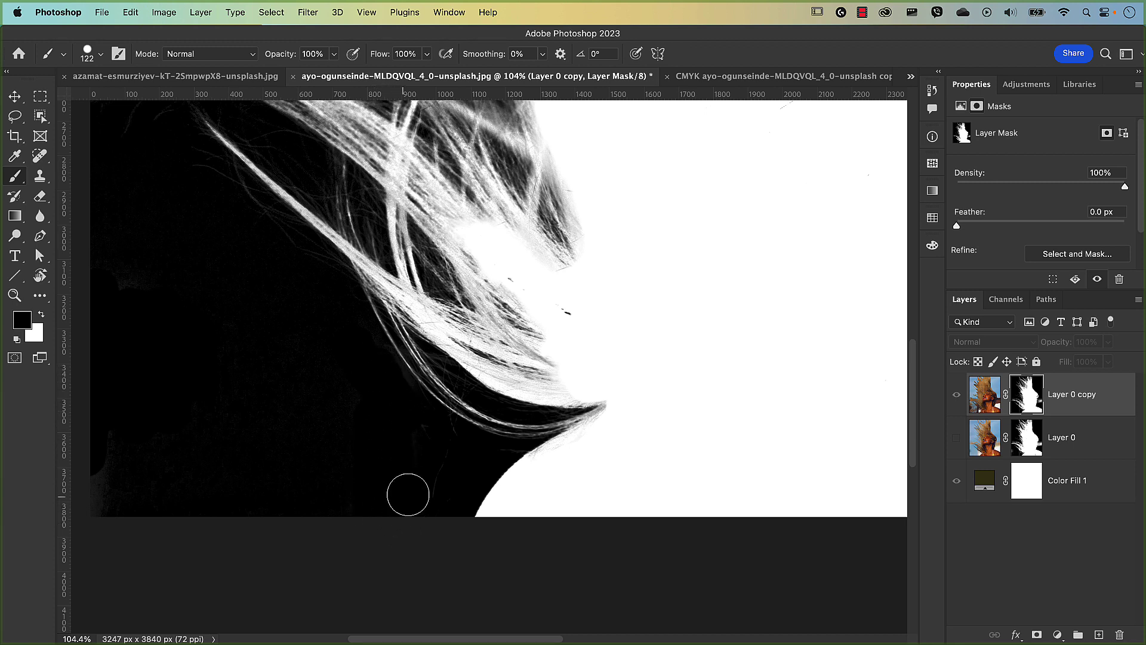
mouse_move(135, 499)
mouse_down()
mouse_move(109, 479)
mouse_move(103, 443)
mouse_move(95, 512)
mouse_up()
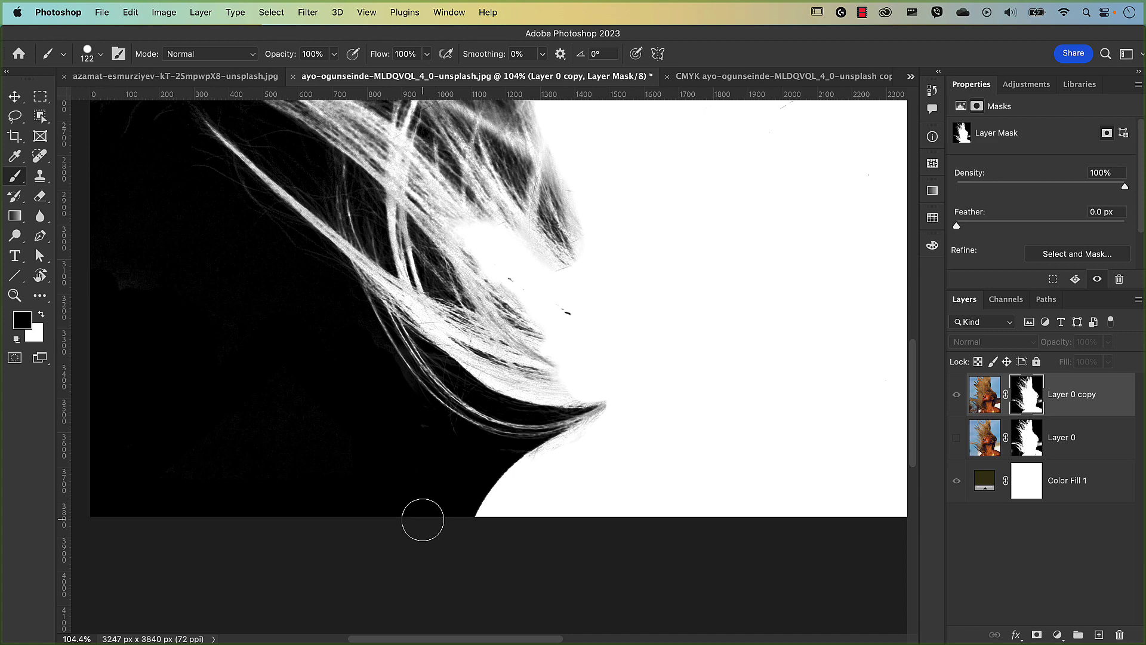
key(super+0)
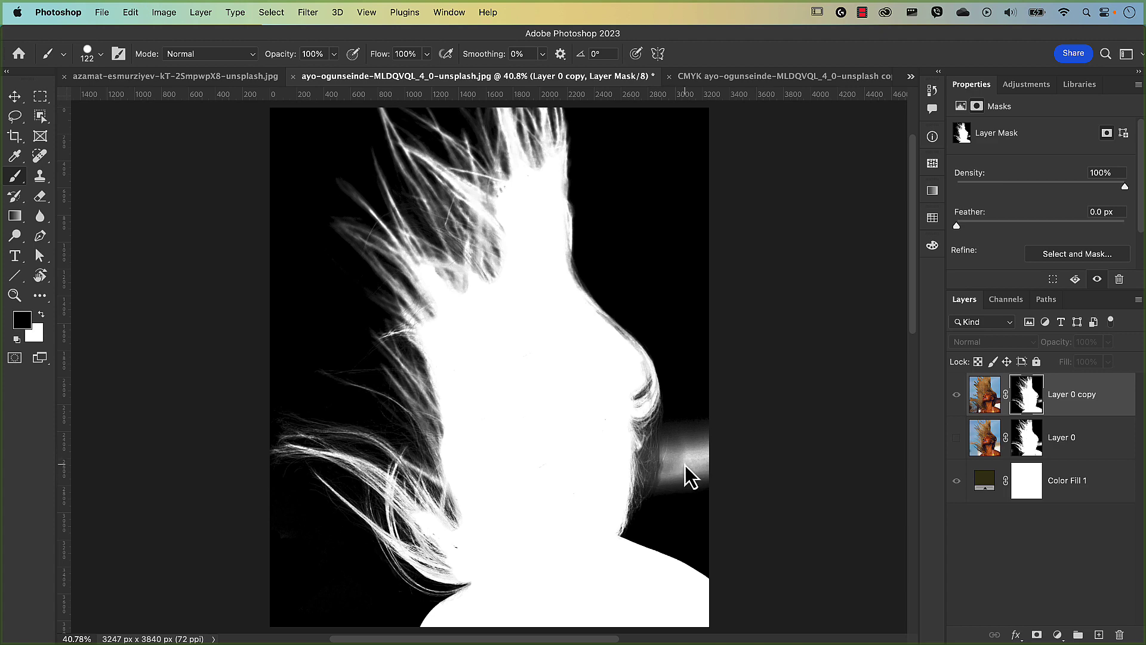
Paint black over the gray background patch beside the back of the neck in the mask, and return to the full composite view
super+click(413, 619)
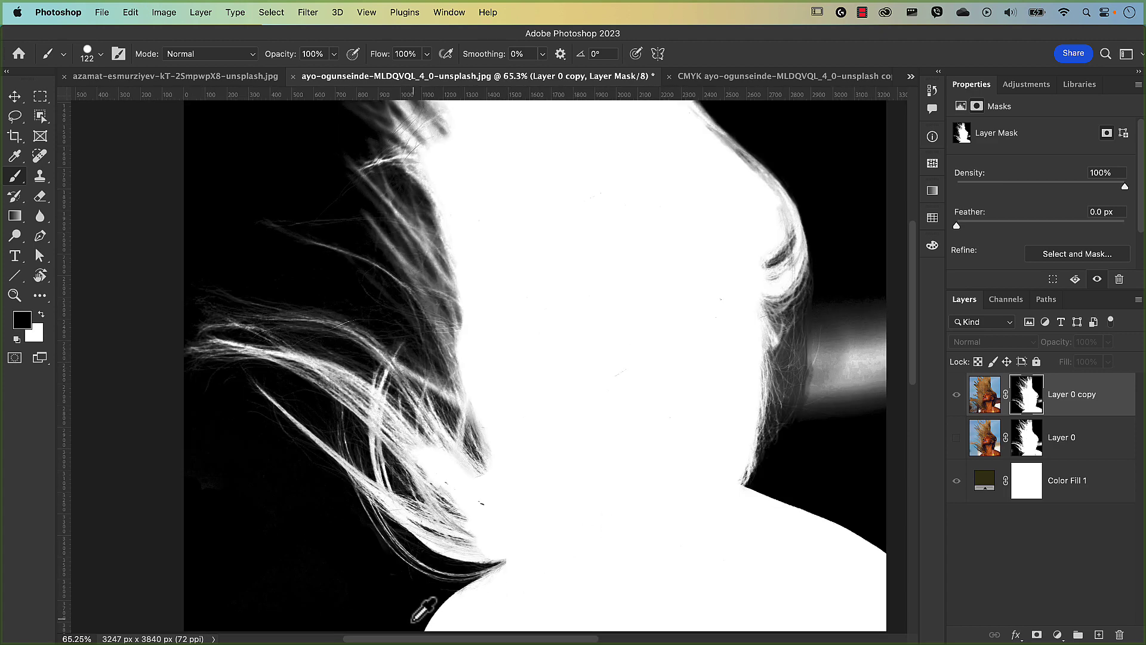
super+click(413, 620)
scroll(414, 596, down, 2)
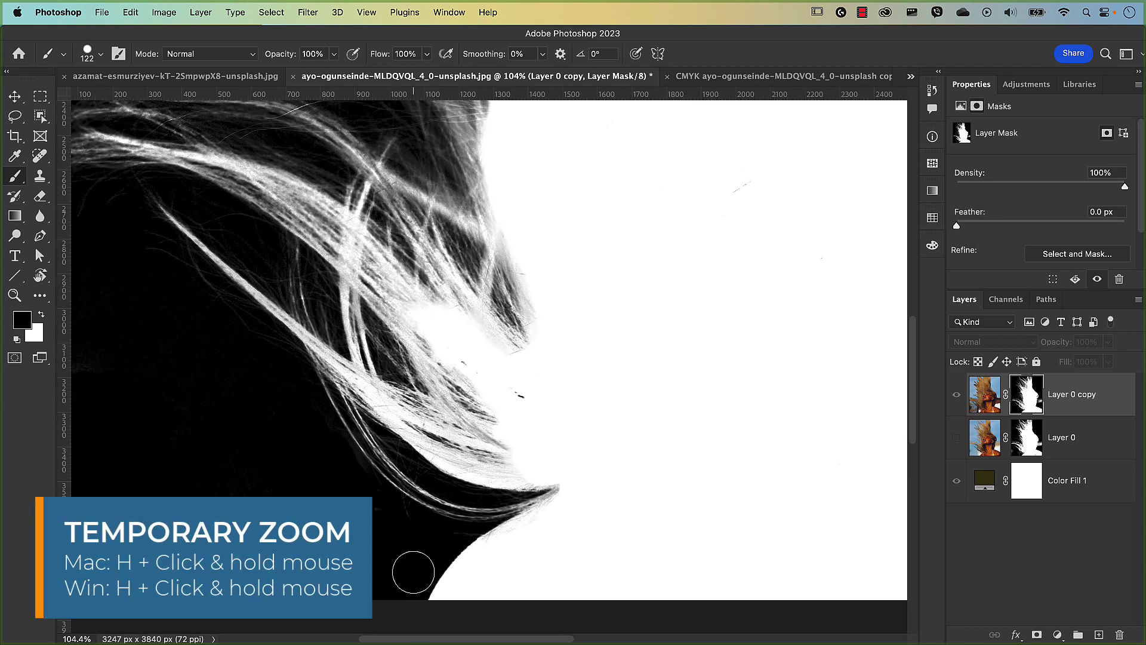
key(h)
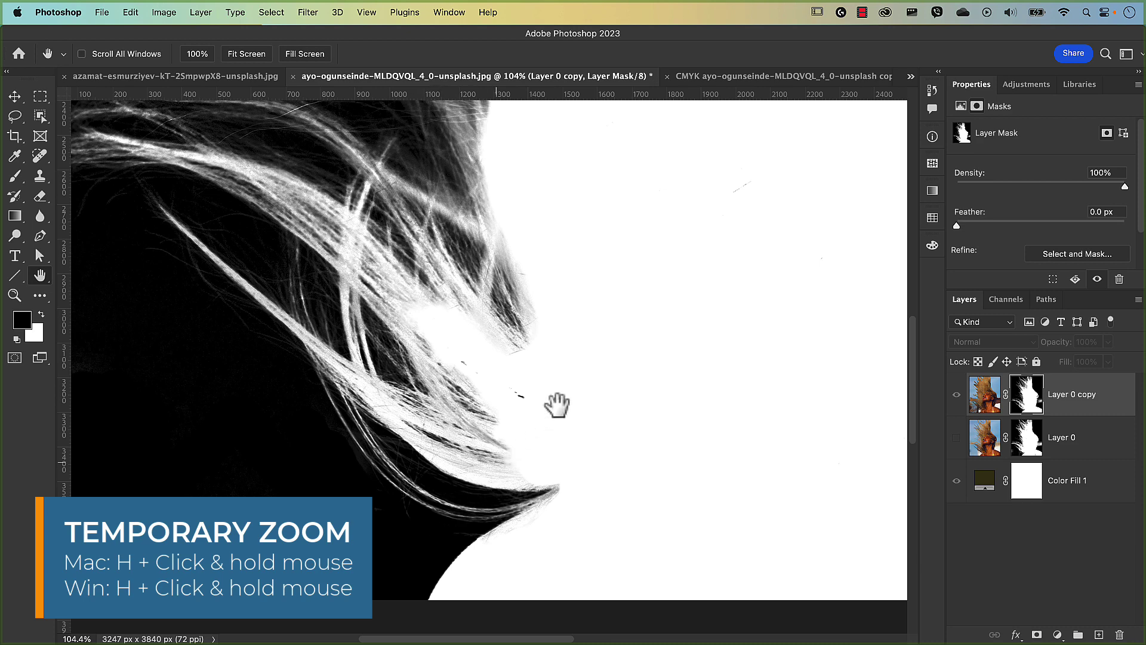
click(815, 260)
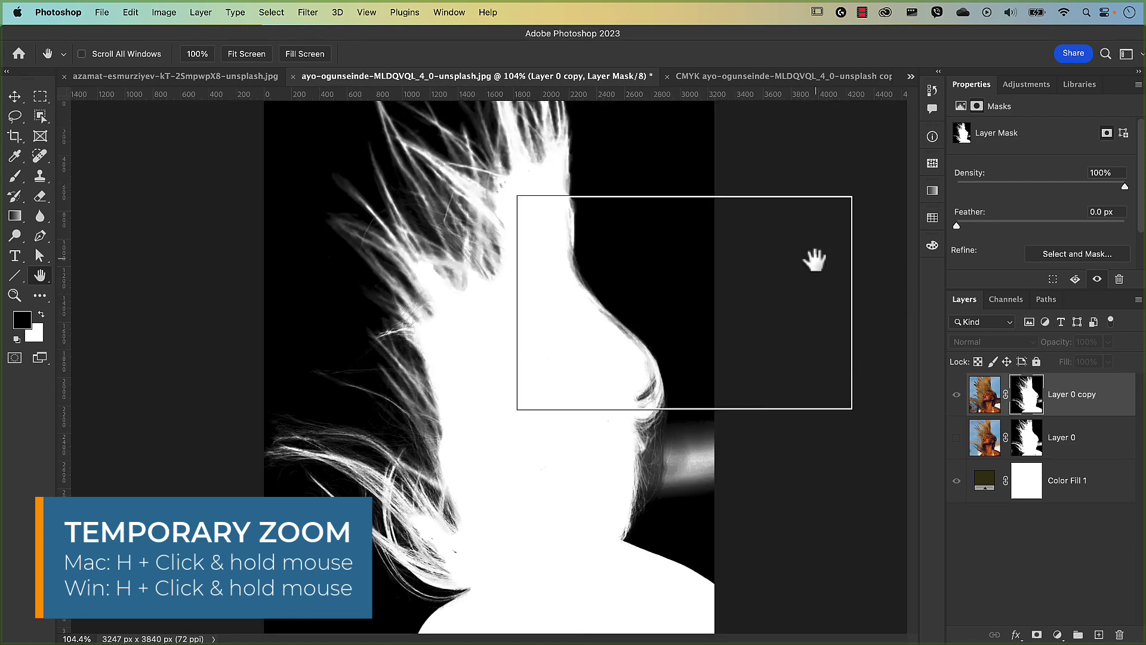
drag(815, 260, 800, 392)
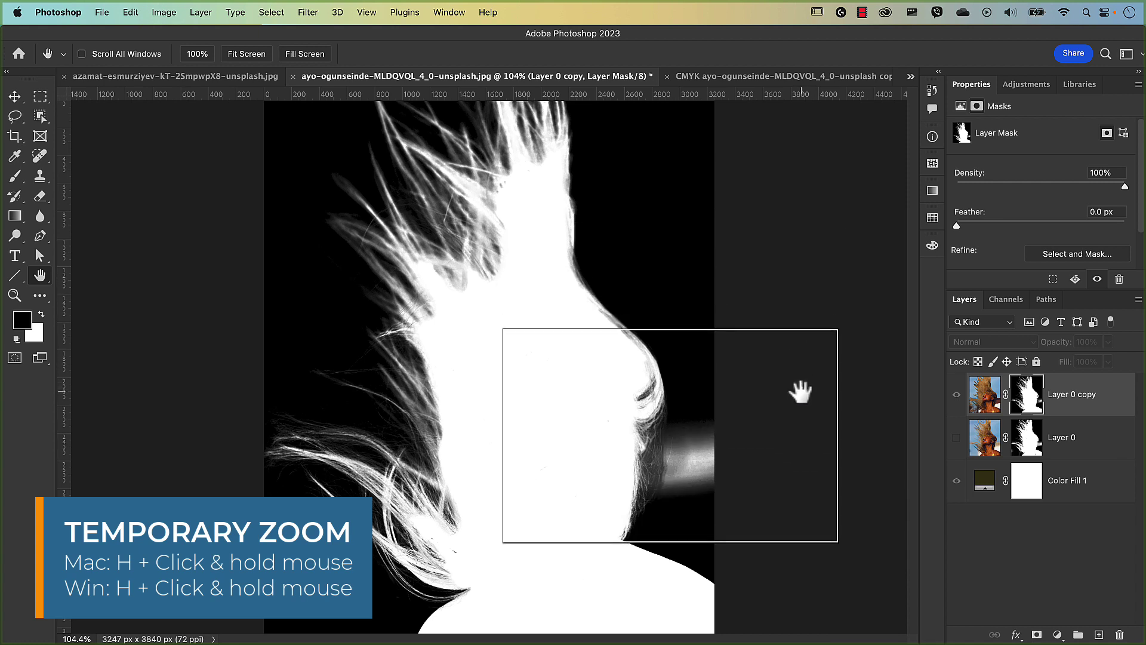
drag(801, 392, 800, 399)
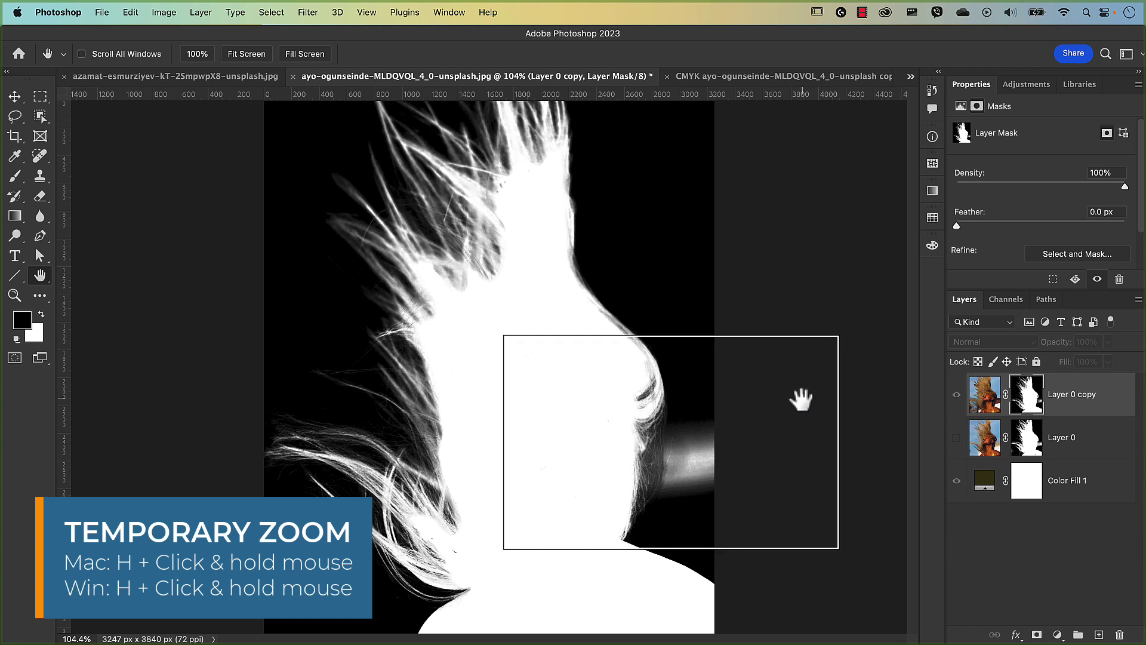
drag(800, 399, 801, 399)
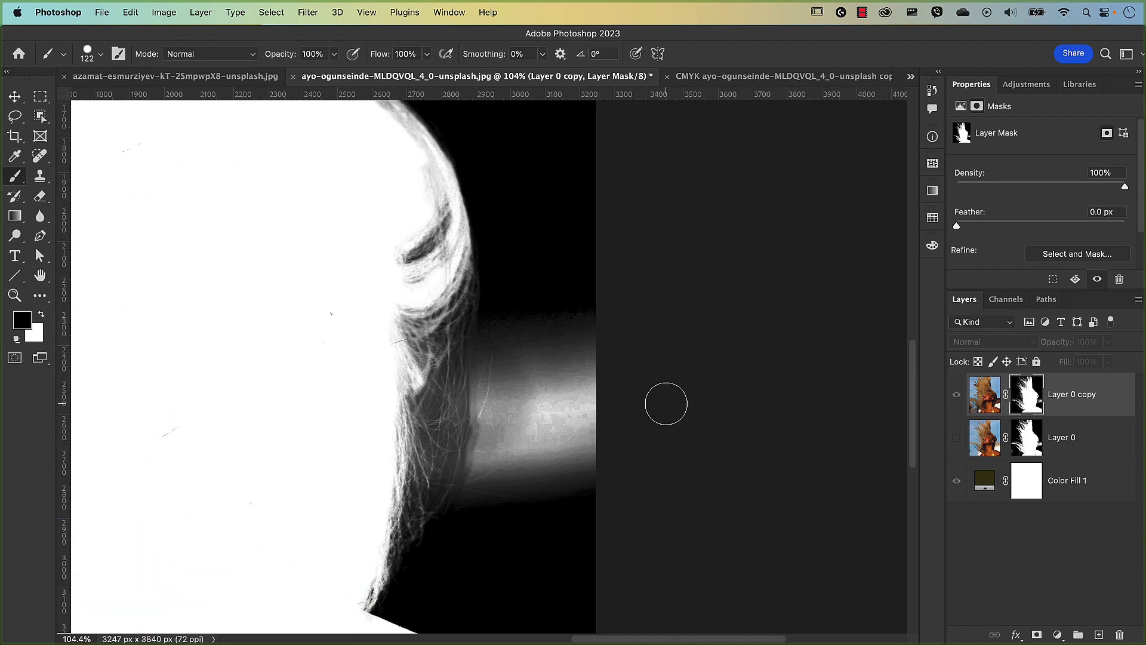
mouse_move(600, 307)
mouse_down()
mouse_move(604, 500)
mouse_move(583, 298)
mouse_move(581, 499)
mouse_move(562, 322)
mouse_move(558, 308)
mouse_move(562, 497)
mouse_move(536, 300)
mouse_move(532, 499)
mouse_move(513, 305)
mouse_move(508, 537)
mouse_up()
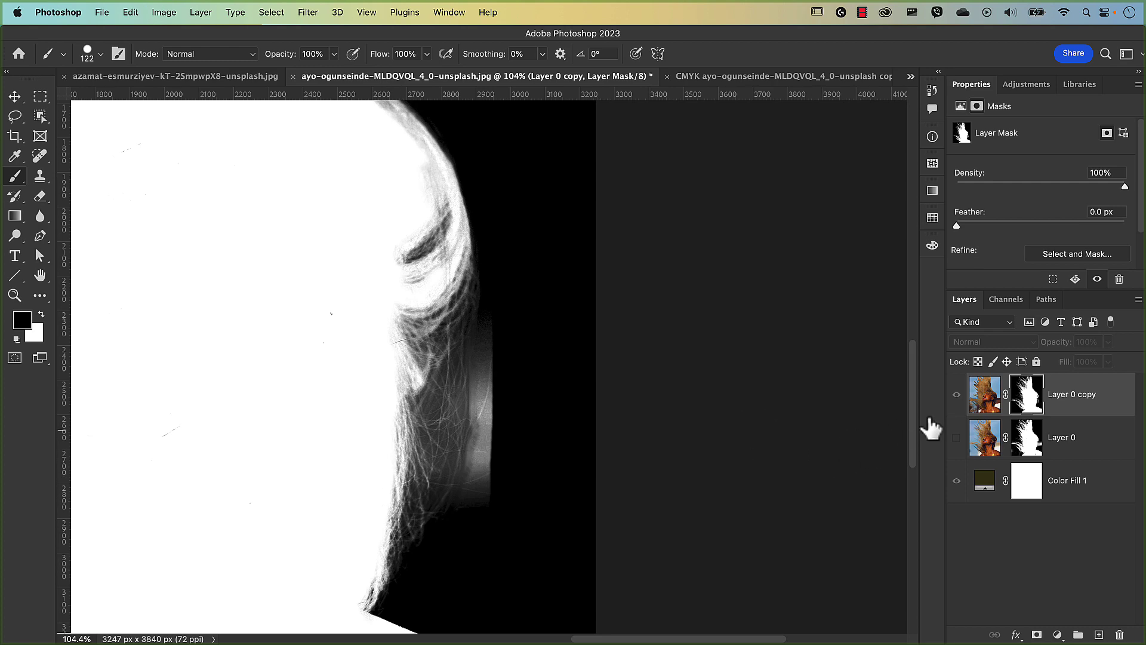
alt+click(1026, 406)
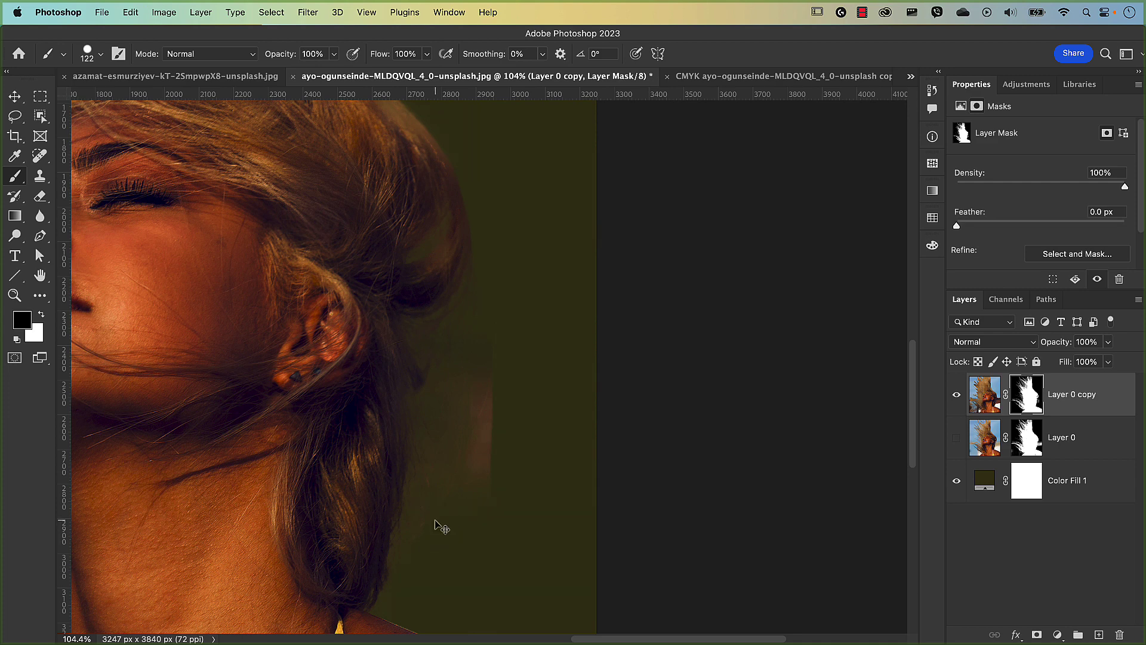
key(super+0)
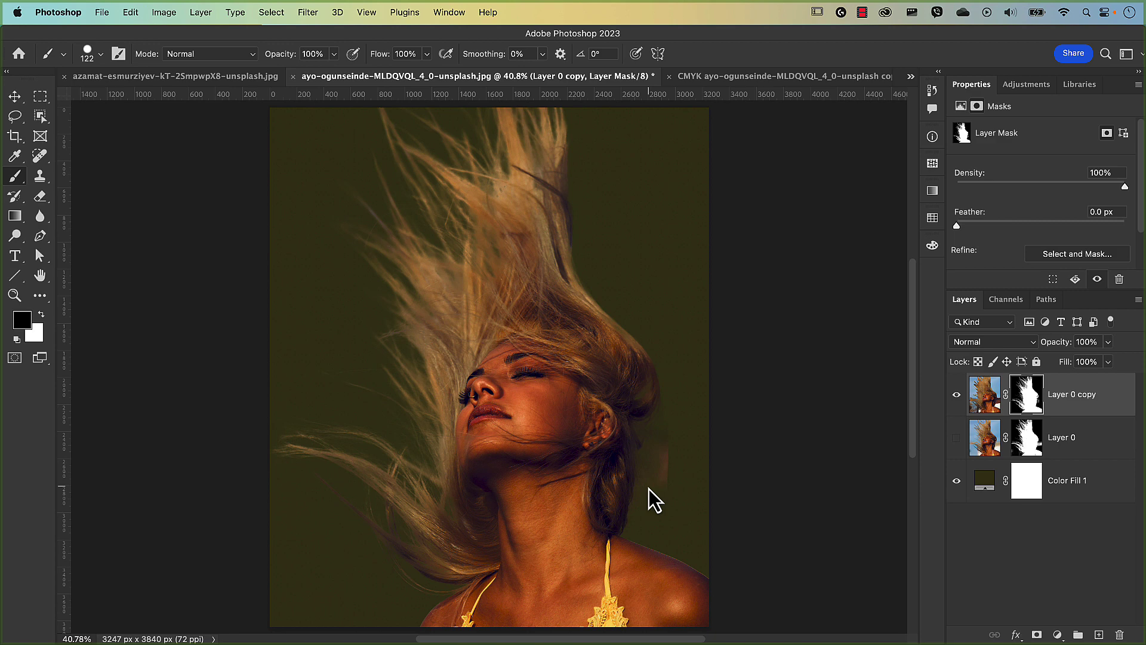
Display only Layer 0 copy's mask, paint black over the gray patch's outer edge behind the neck hair, and undo the stroke cutting into the strands
alt+click(1029, 397)
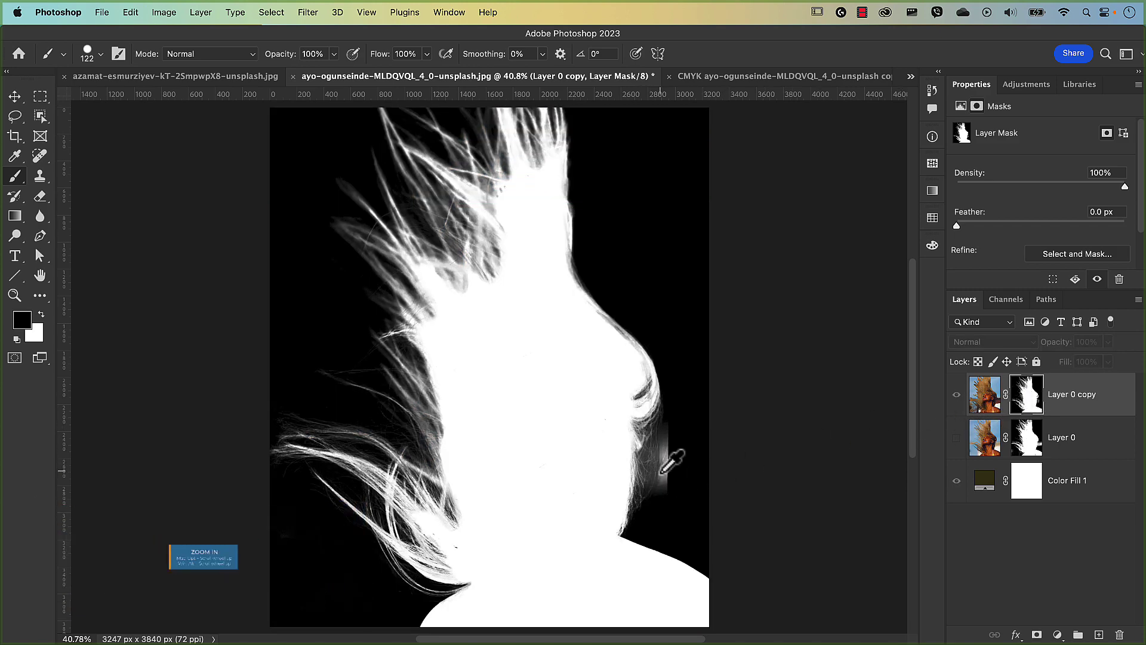
alt+scroll(662, 470, up, 5)
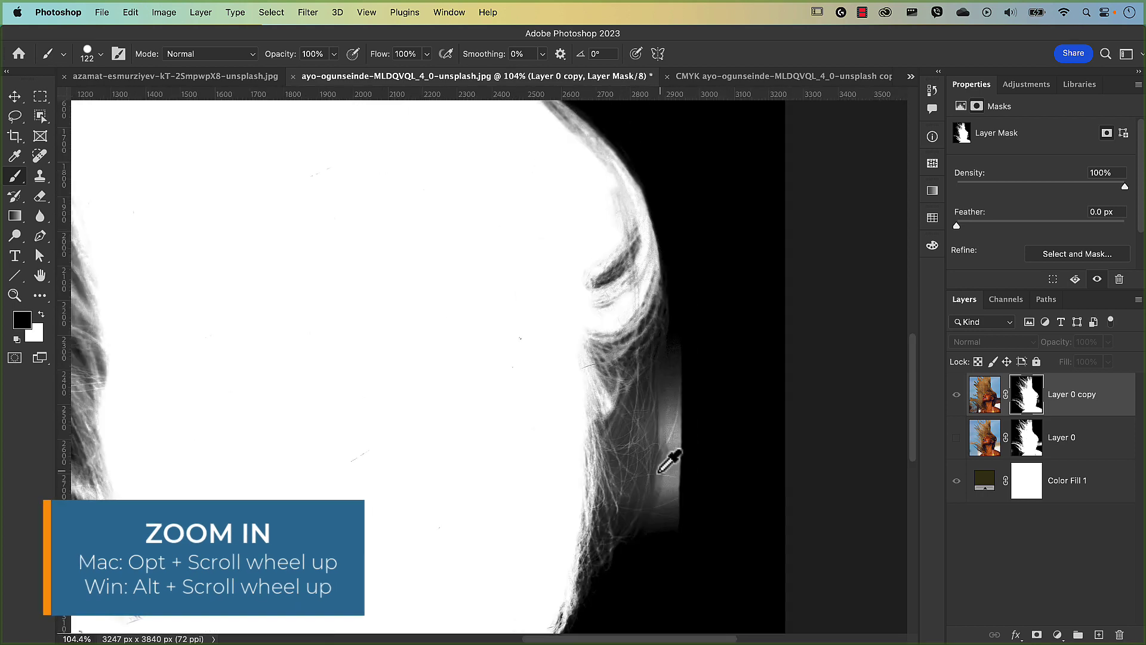
drag(693, 390, 687, 523)
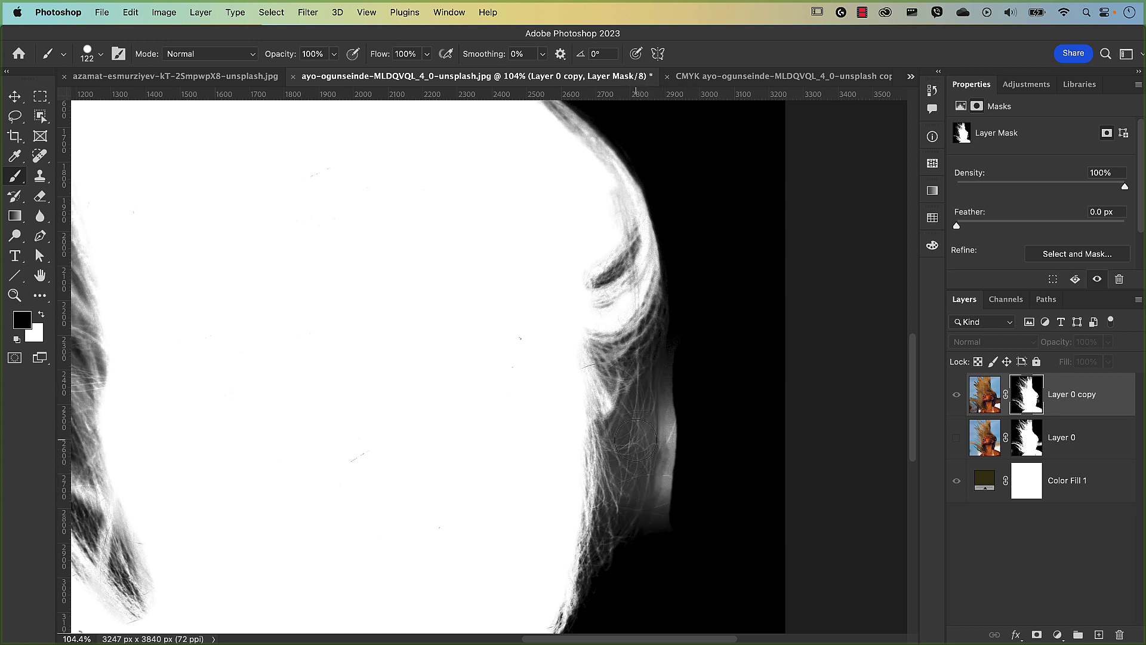
mouse_move(633, 451)
mouse_down()
mouse_move(632, 522)
mouse_move(645, 454)
mouse_move(655, 506)
mouse_up()
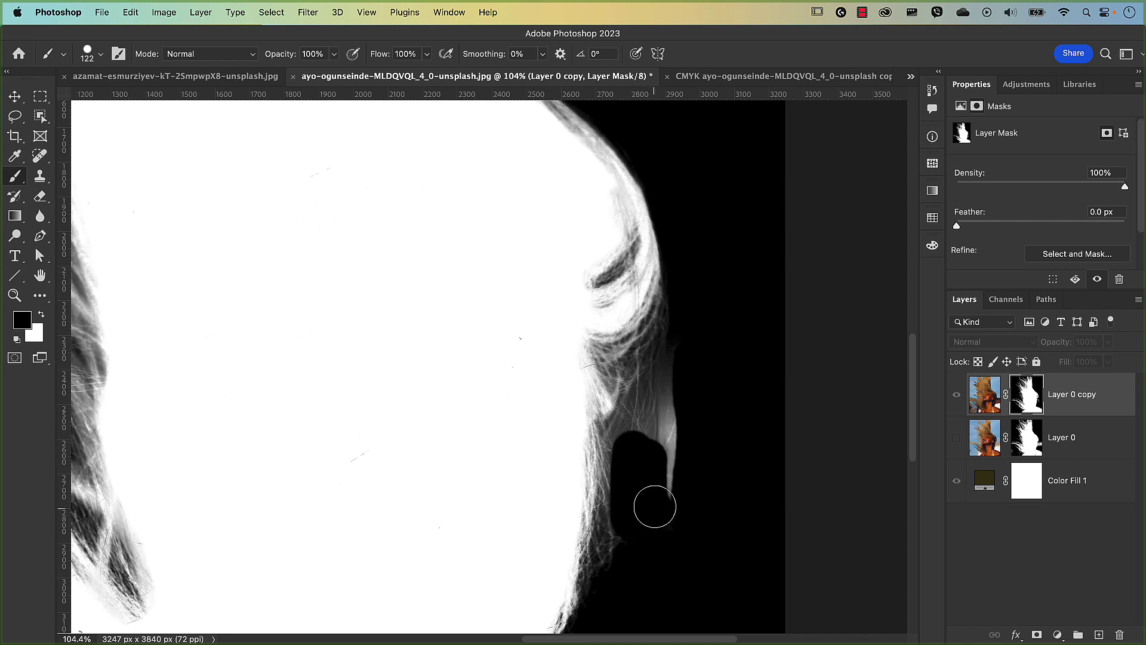
key(super+z)
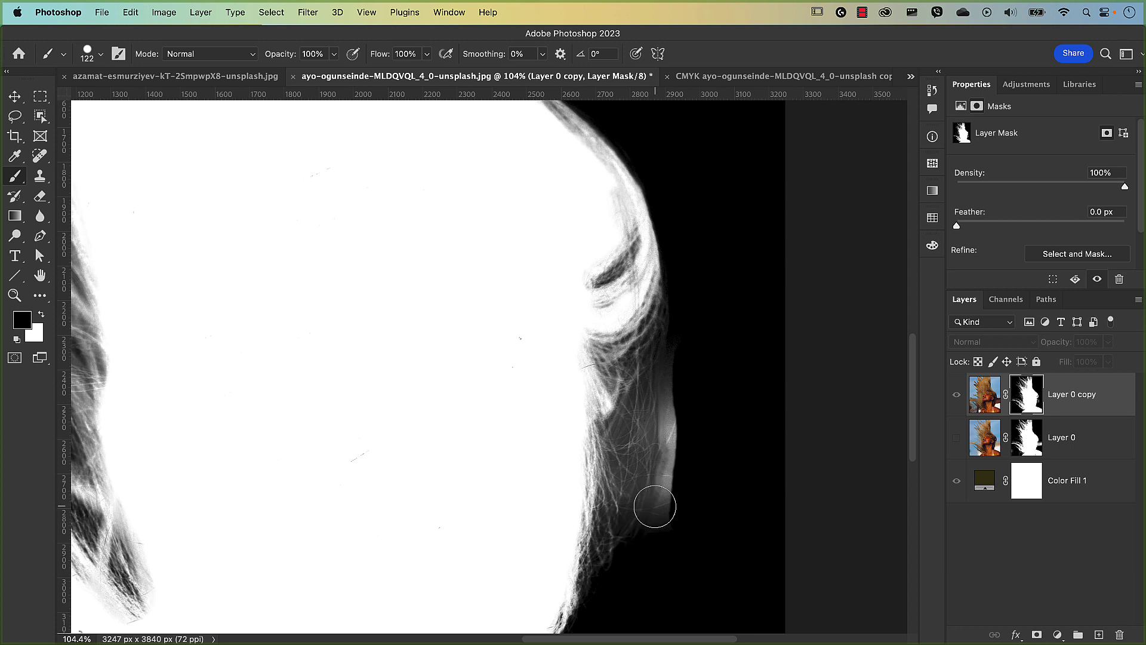
Set the brush to Overlay mode with 4% flow and paint black over the gray patch among the fine neck hairs in the mask
click(250, 55)
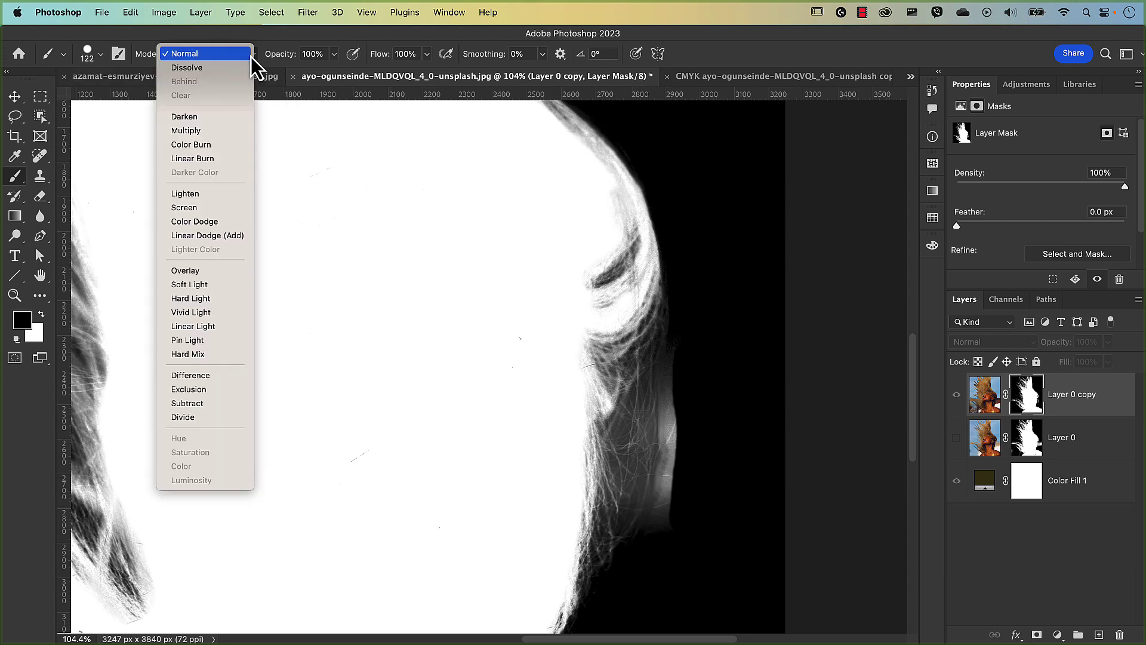
click(237, 270)
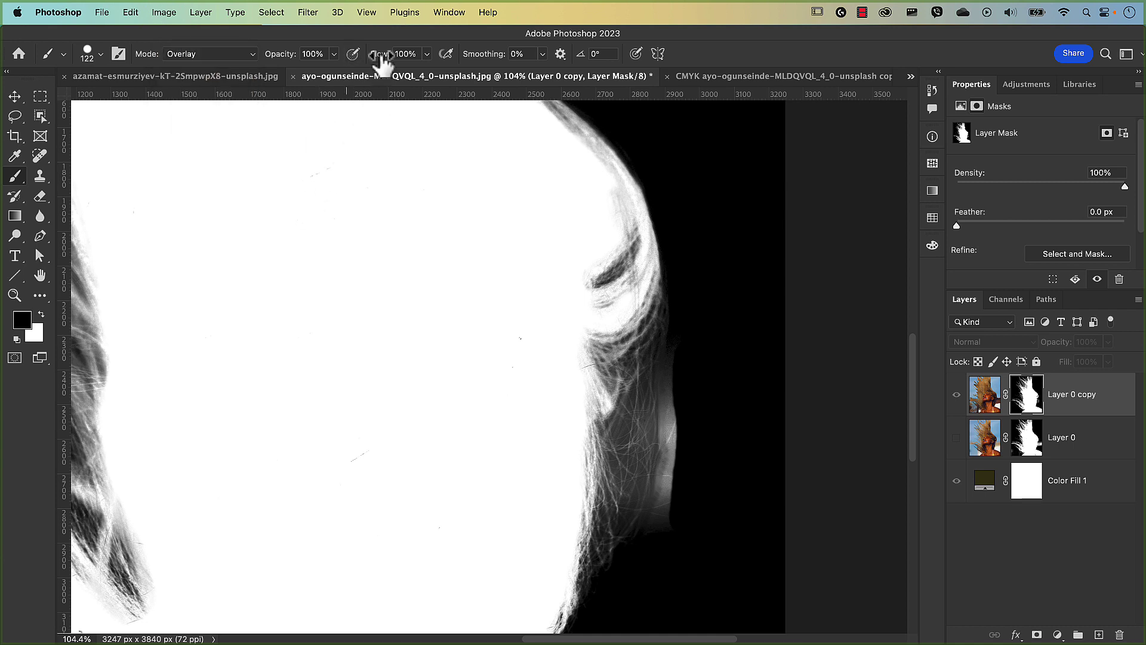
drag(382, 57, 317, 61)
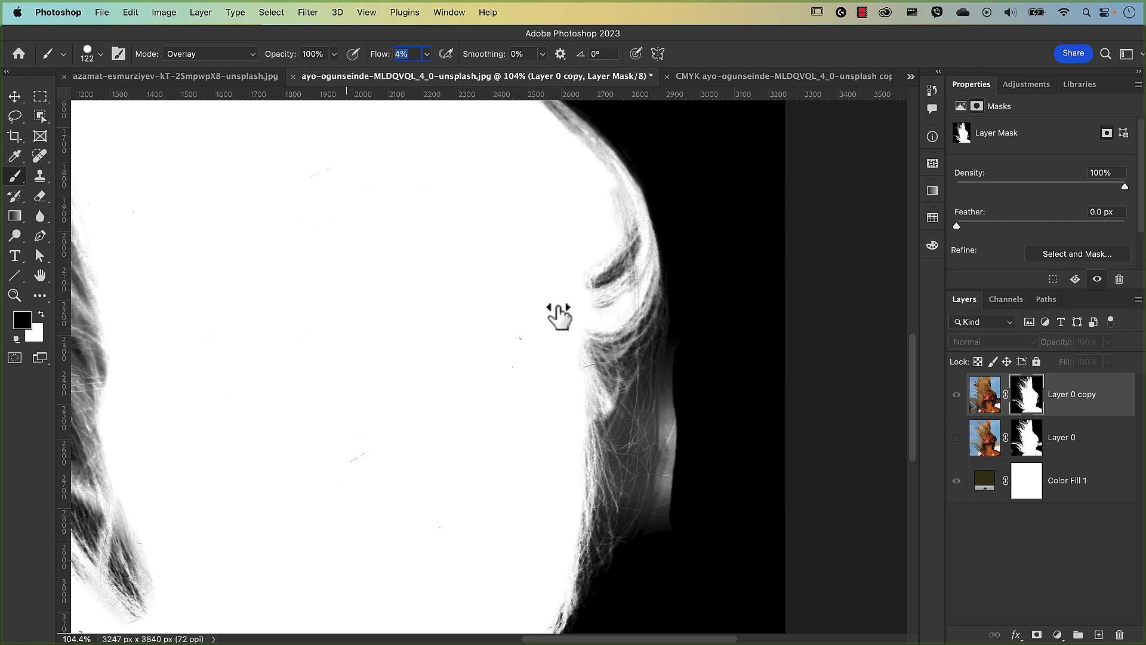
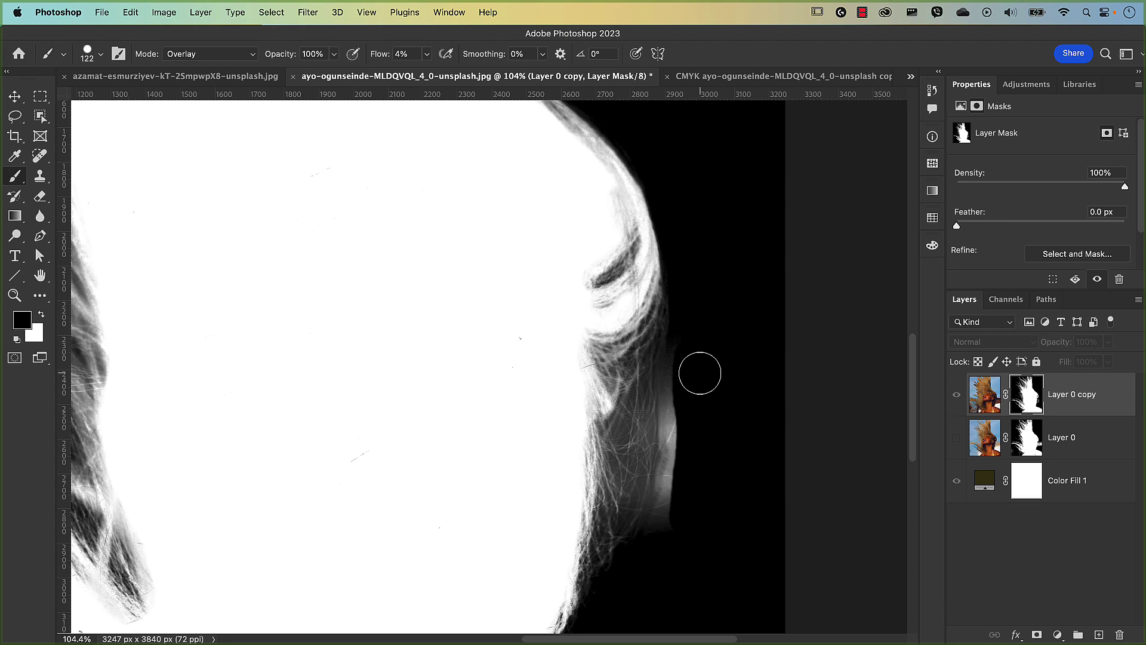
mouse_move(700, 373)
mouse_down()
mouse_move(663, 495)
mouse_move(678, 461)
mouse_move(673, 359)
mouse_move(661, 446)
mouse_move(678, 445)
mouse_move(649, 374)
mouse_move(659, 281)
mouse_move(601, 360)
mouse_move(618, 456)
mouse_move(605, 568)
mouse_move(661, 316)
mouse_move(602, 385)
mouse_move(620, 538)
mouse_move(618, 442)
mouse_move(653, 349)
mouse_move(654, 536)
mouse_move(675, 434)
mouse_up()
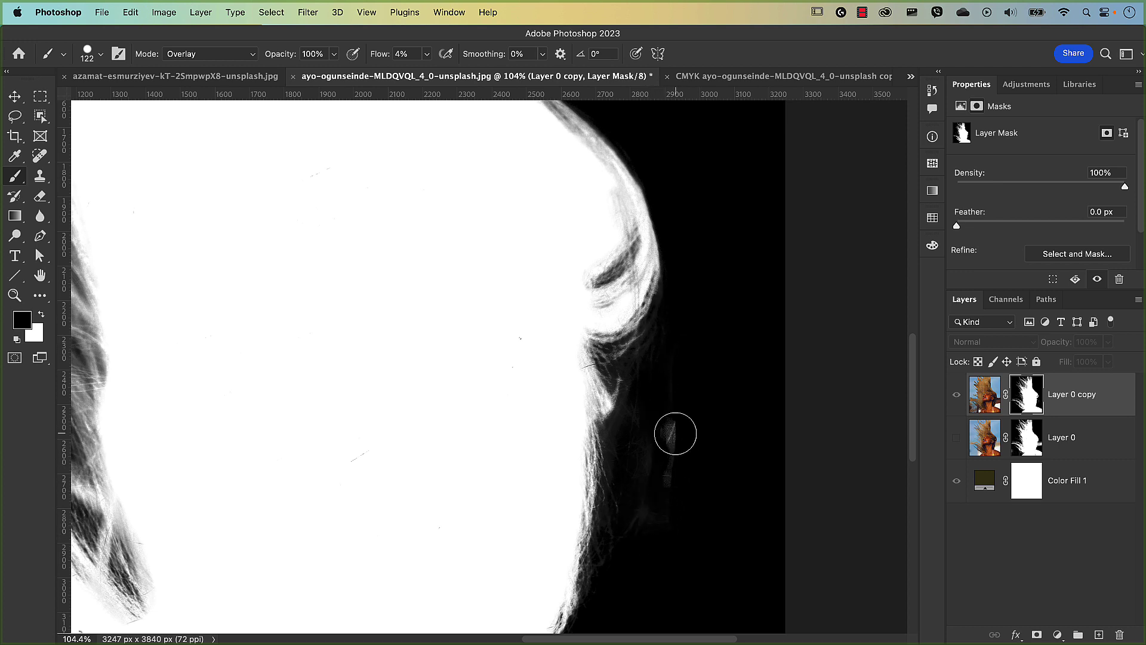
Restore the brush to Normal mode with 100% flow and paint black over the remaining gray traces outside the neck hair
click(216, 56)
click(206, 36)
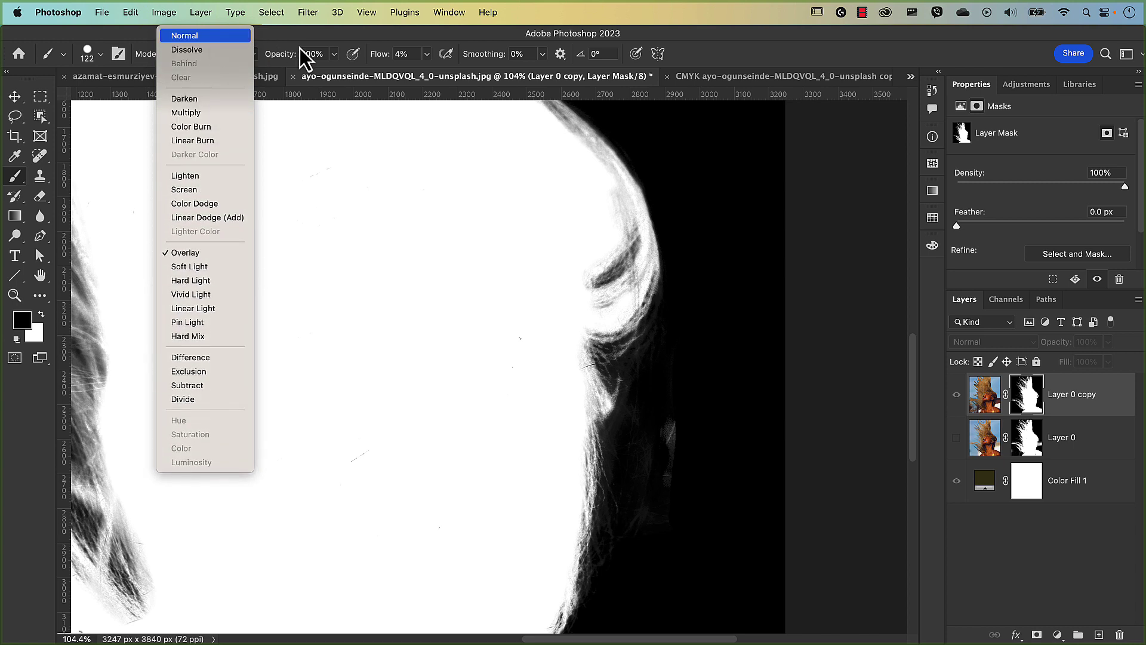
drag(416, 58, 455, 51)
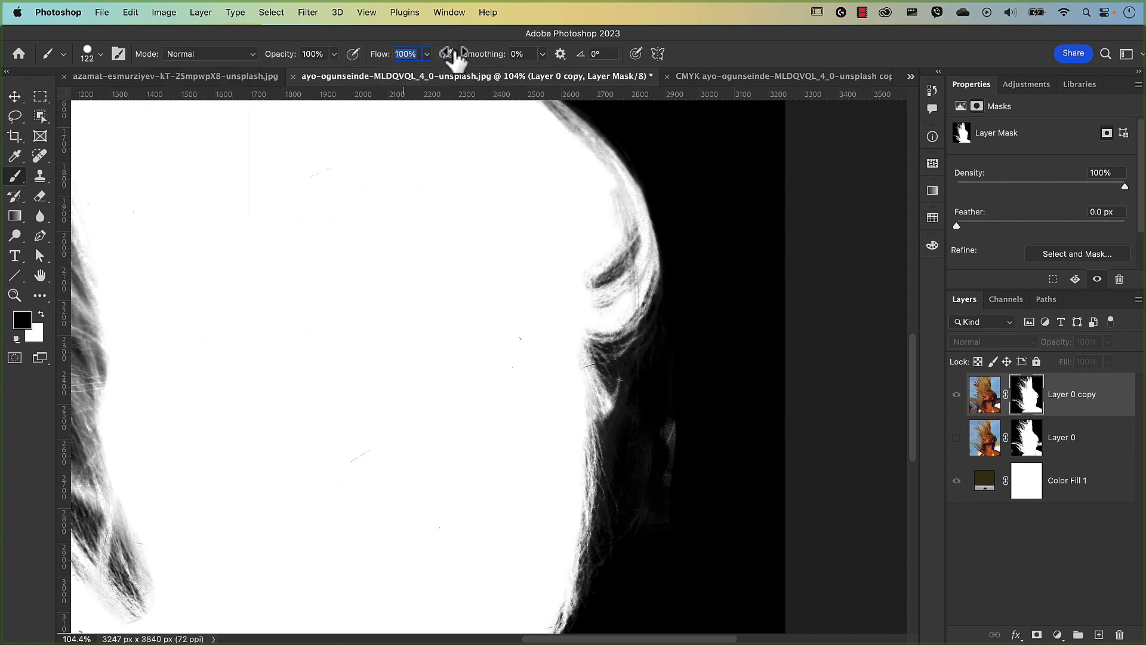
drag(679, 416, 672, 482)
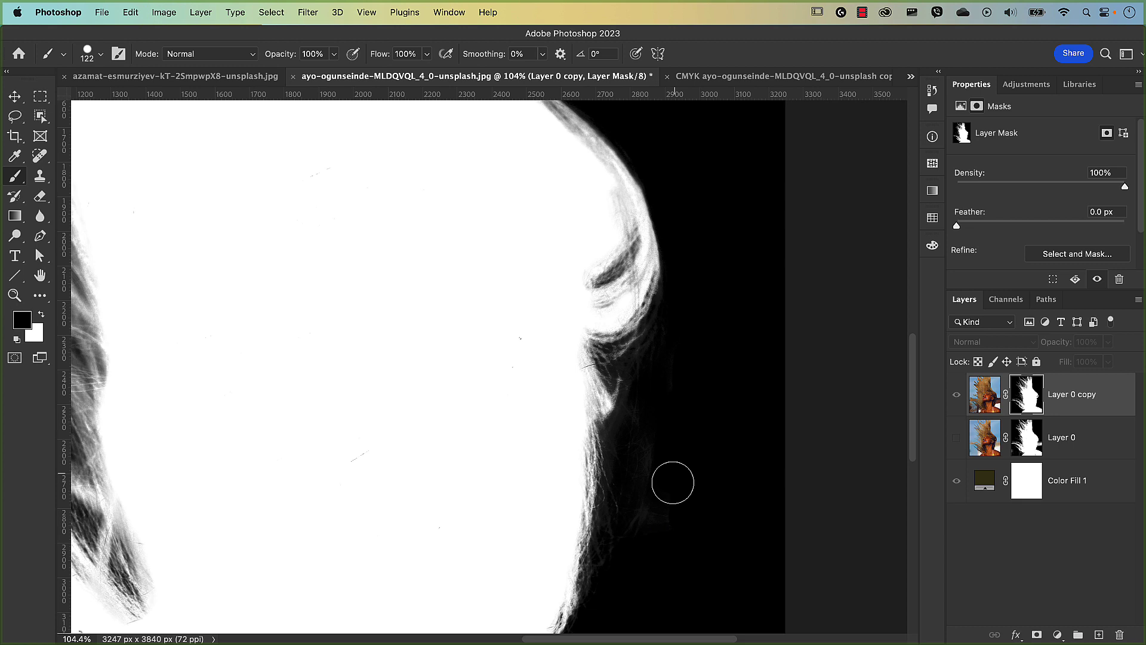
Return to the full composite view and examine the hair edge behind the ear and neck up close
key(super+0)
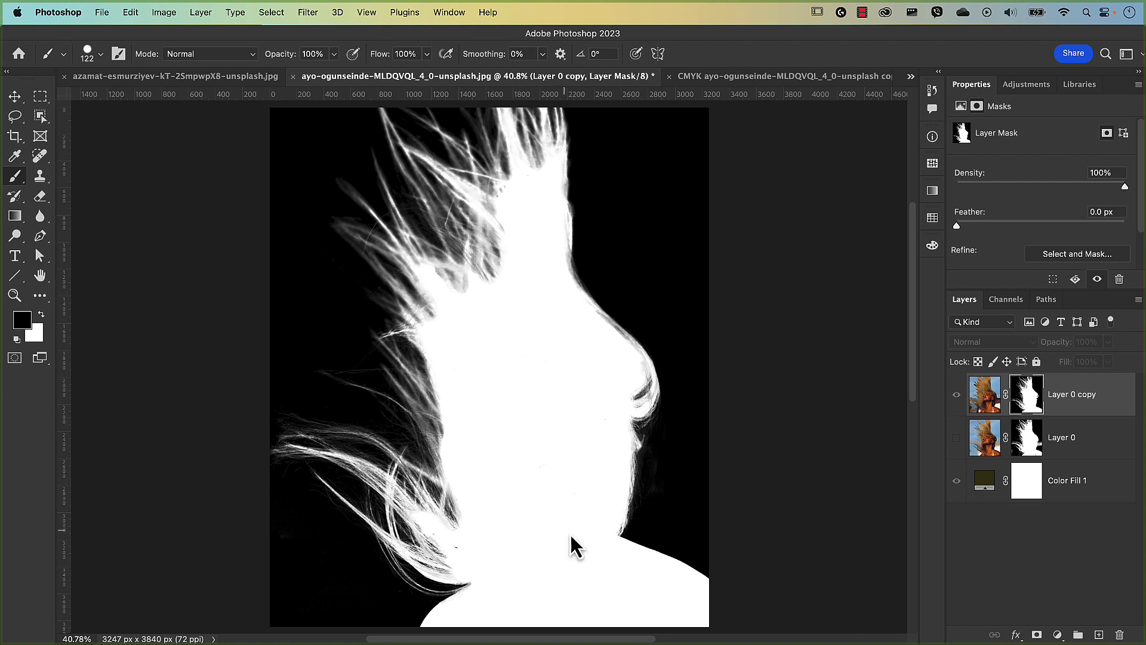
alt+click(1029, 408)
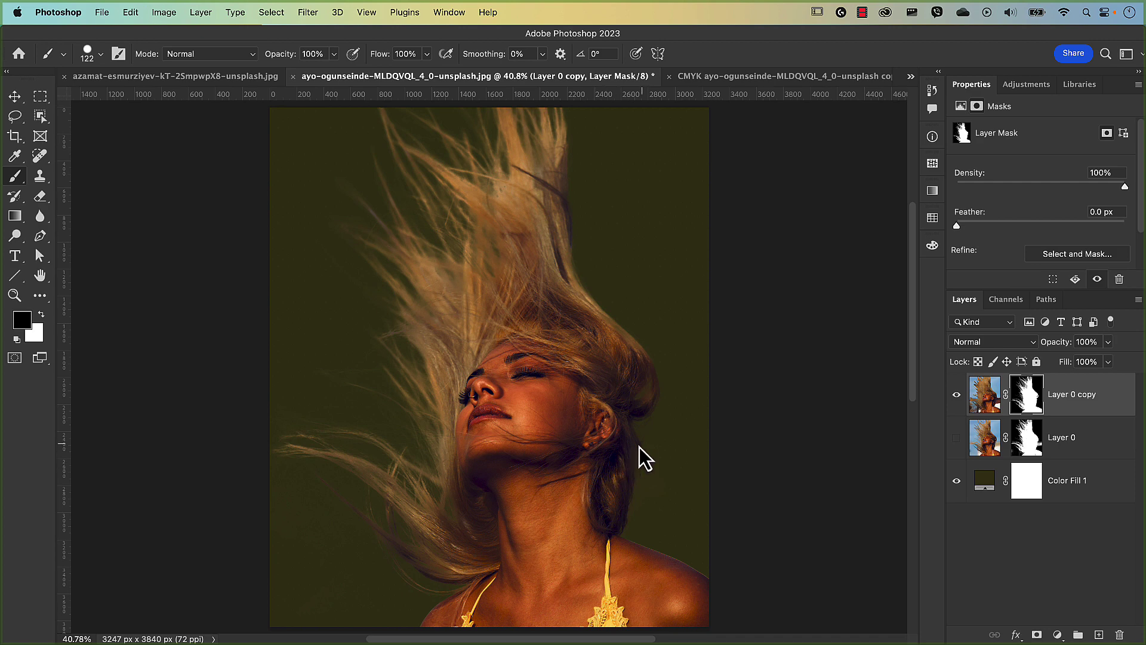
scroll(639, 448, up, 5)
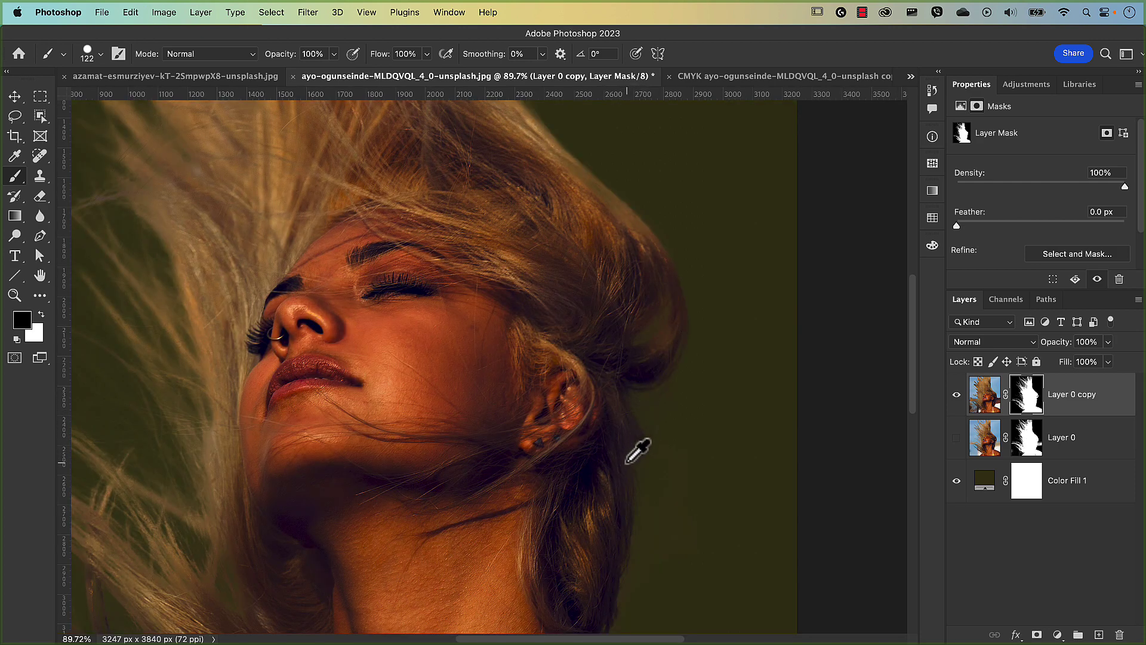
scroll(637, 452, up, 2)
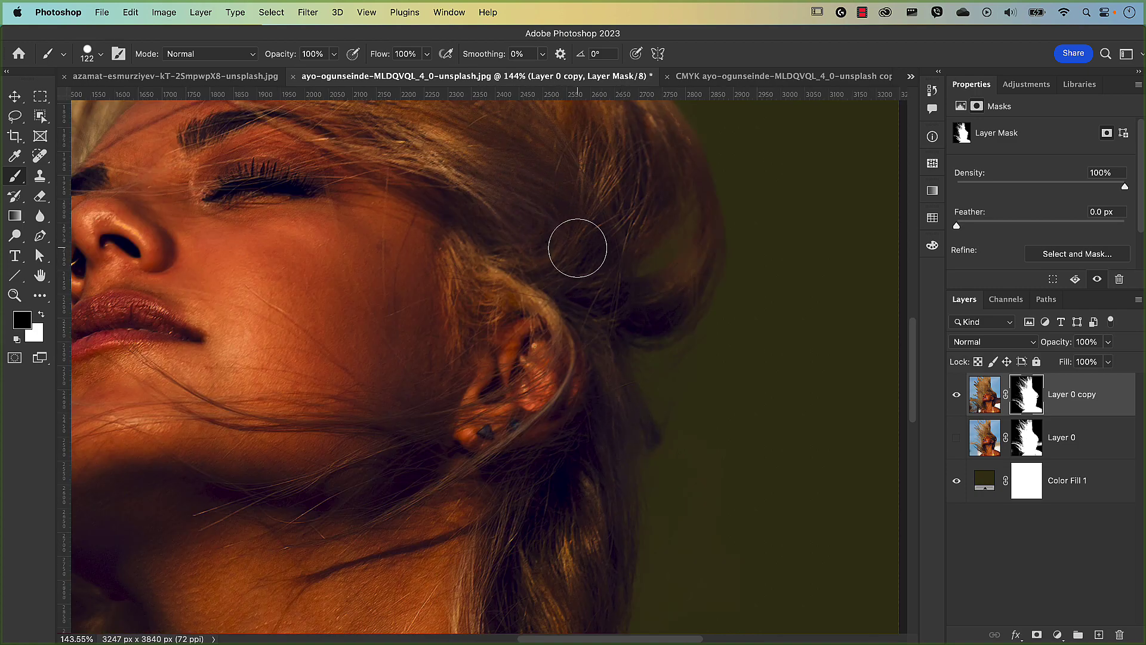
scroll(600, 291, down, 2)
scroll(609, 280, down, 2)
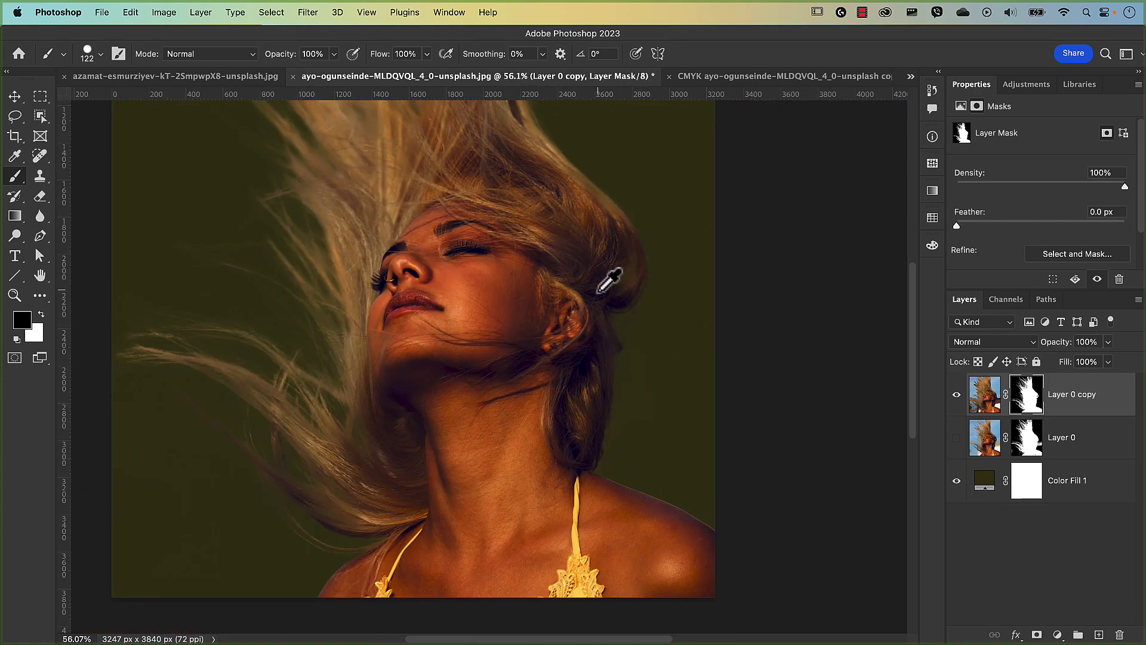
scroll(609, 281, down, 2)
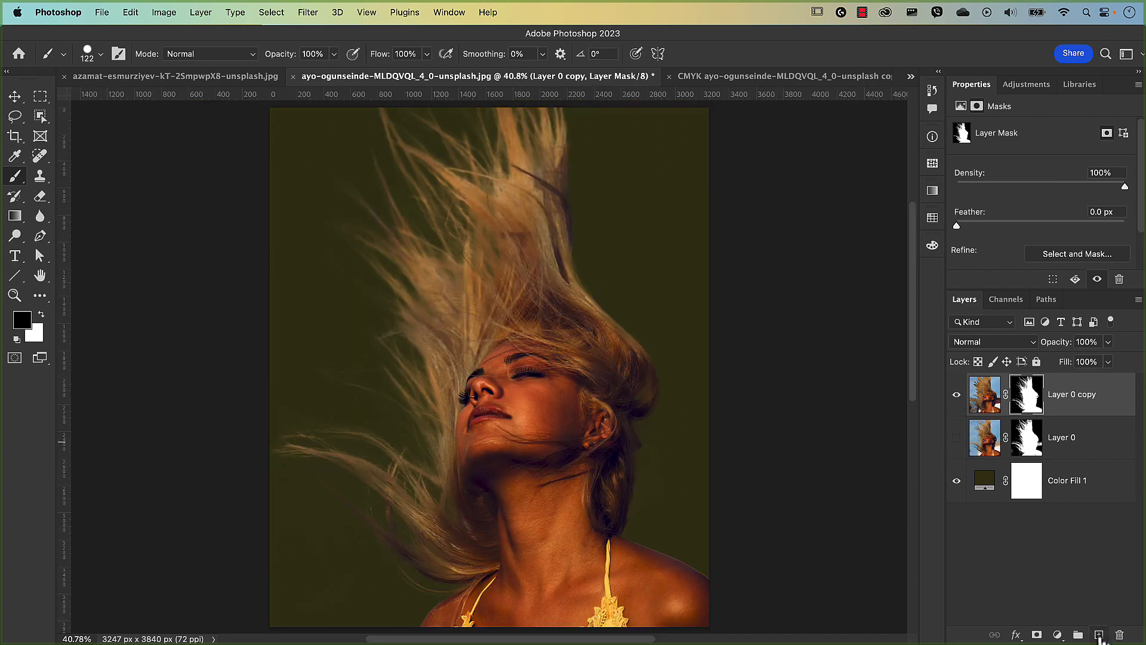
Add a new layer clipped to Layer 0 copy in Color blend mode, and sample a golden brown brush color from the hair
click(1099, 635)
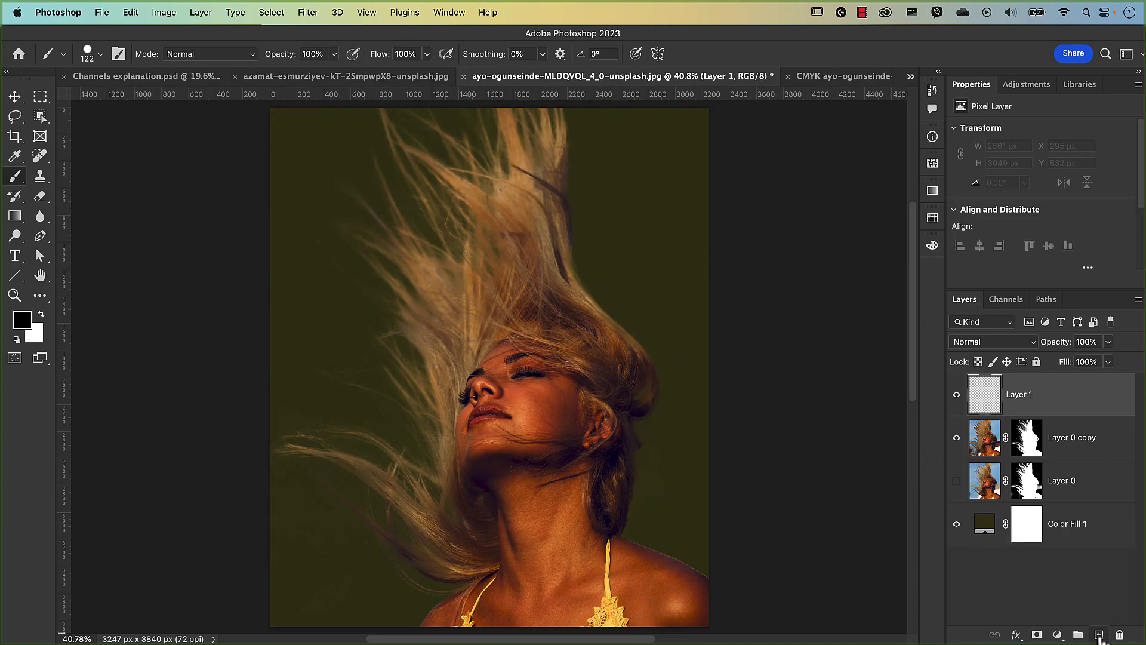
alt+click(985, 410)
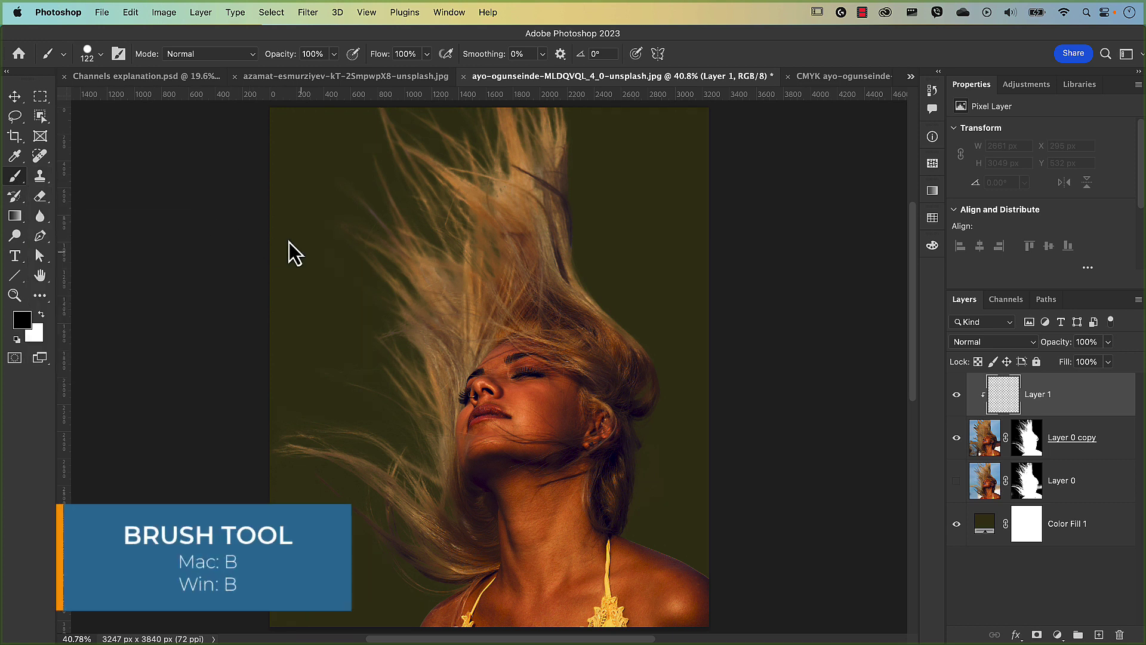
alt+click(578, 289)
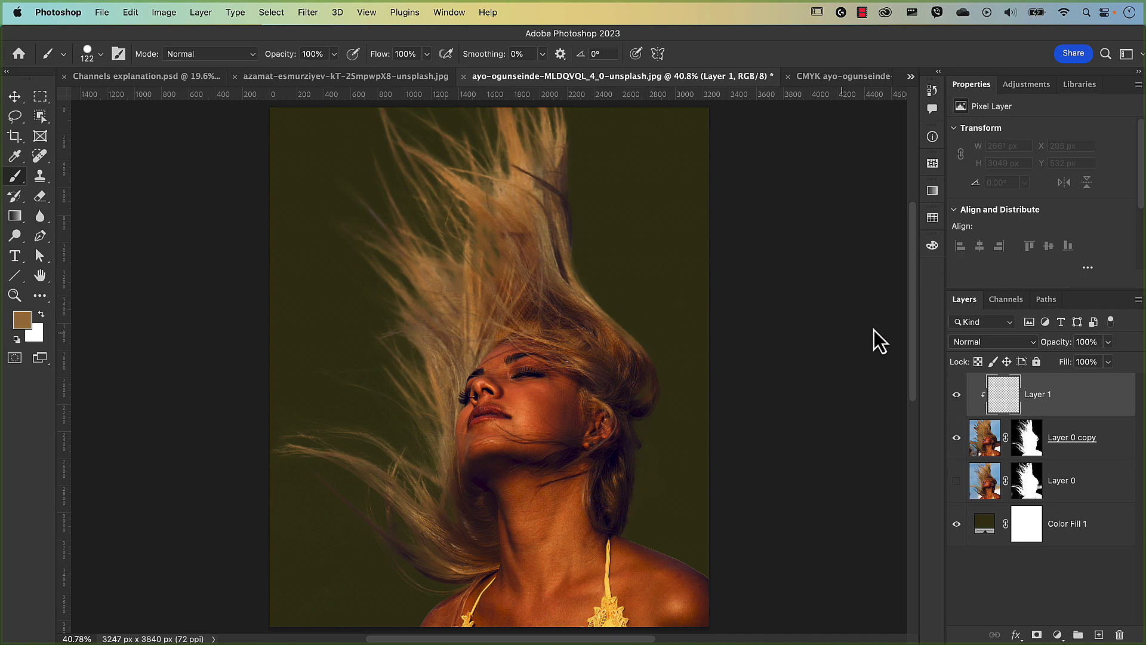
click(979, 344)
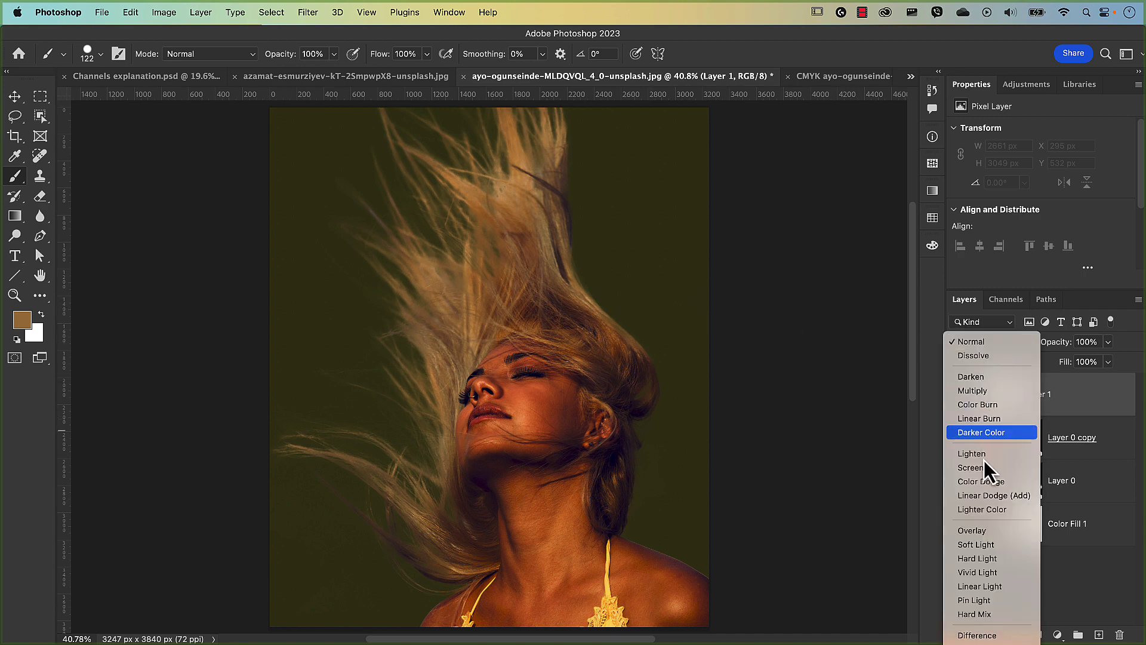
click(968, 642)
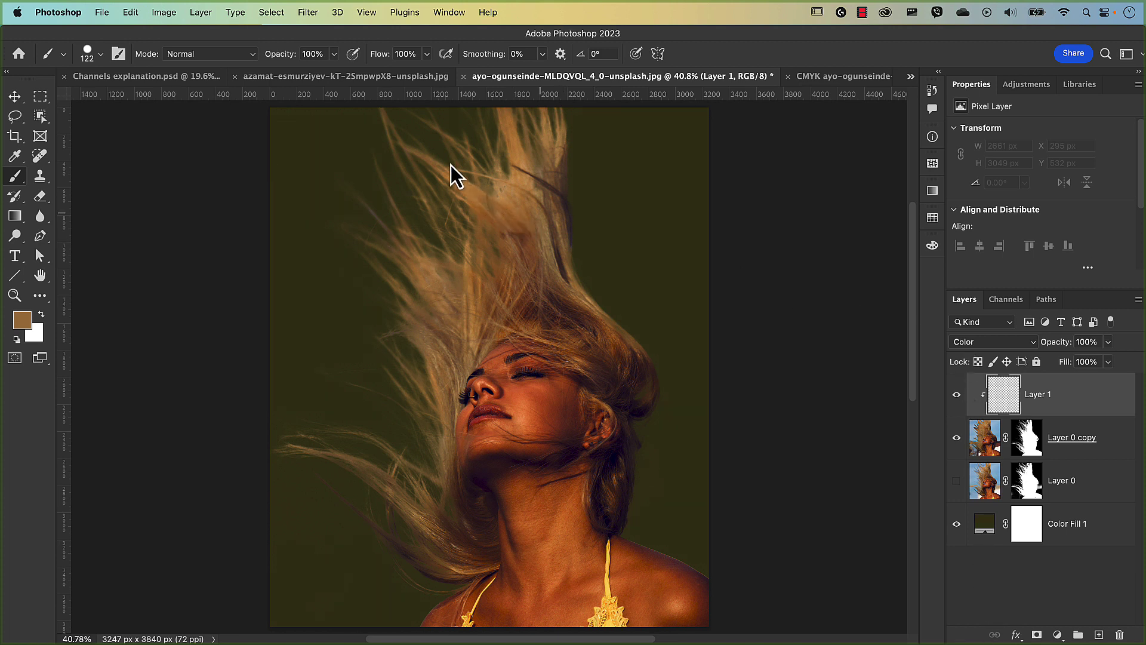
Set the brush flow to 5% and paint the sampled hair color along the back edge of the upper hair on Layer 1
drag(382, 62, 317, 58)
drag(567, 224, 569, 226)
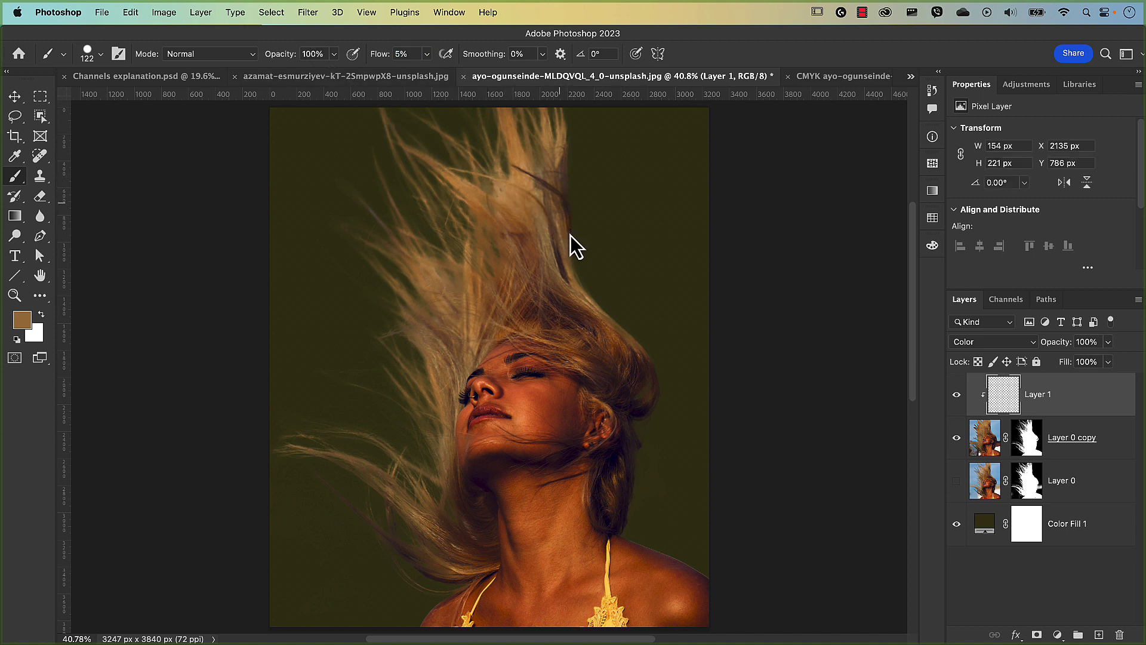
drag(568, 234, 564, 157)
Sample dark brown from the lower hair and paint it over the lower windblown strands on Layer 1
alt+click(456, 557)
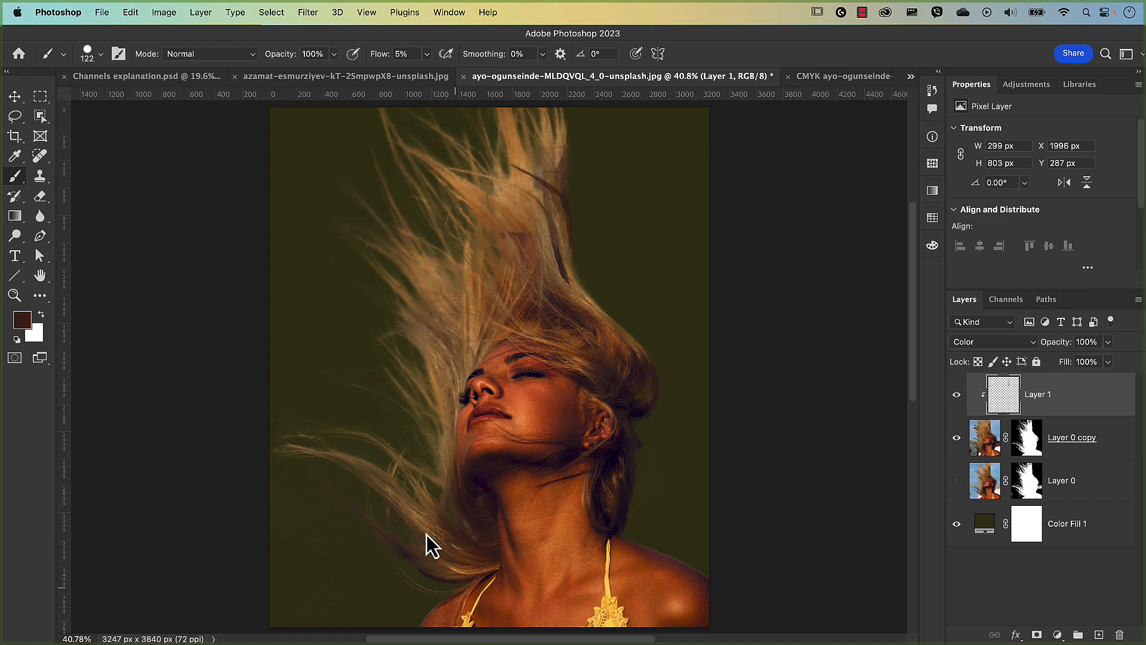
drag(427, 535, 322, 481)
alt+click(464, 576)
Paint sampled brown hair tones along the hair edge at the back of the head and neck, and set Layer 1's opacity to 91%
scroll(641, 476, up, 5)
alt+click(643, 341)
drag(641, 514, 677, 306)
alt+click(708, 212)
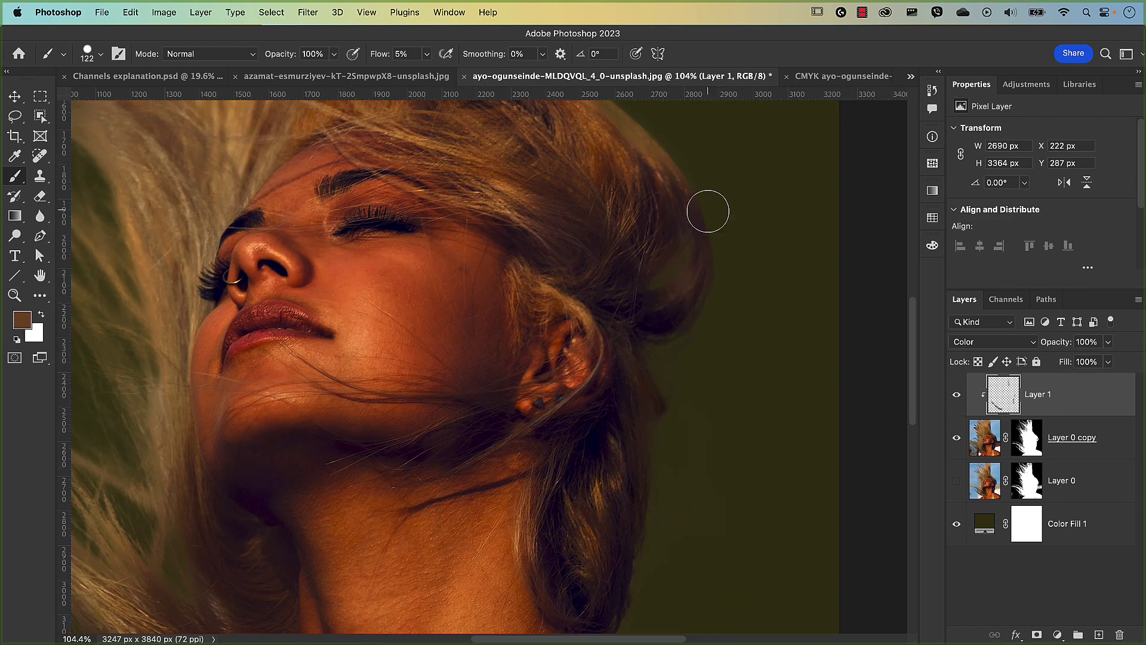
drag(708, 213, 632, 476)
scroll(633, 477, down, 6)
key(super+0)
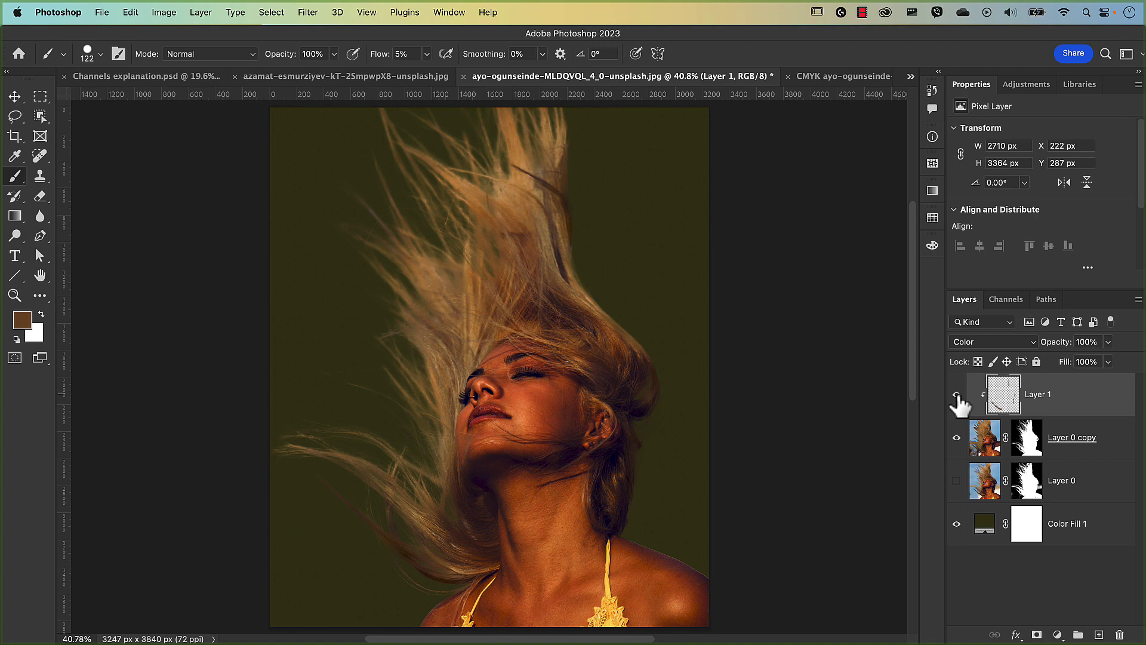
drag(1063, 351, 1059, 344)
Target Layer 0 copy's mask and draw a narrow freehand Lasso selection along the upper edge of the shoulder beside the neck
scroll(674, 555, up, 5)
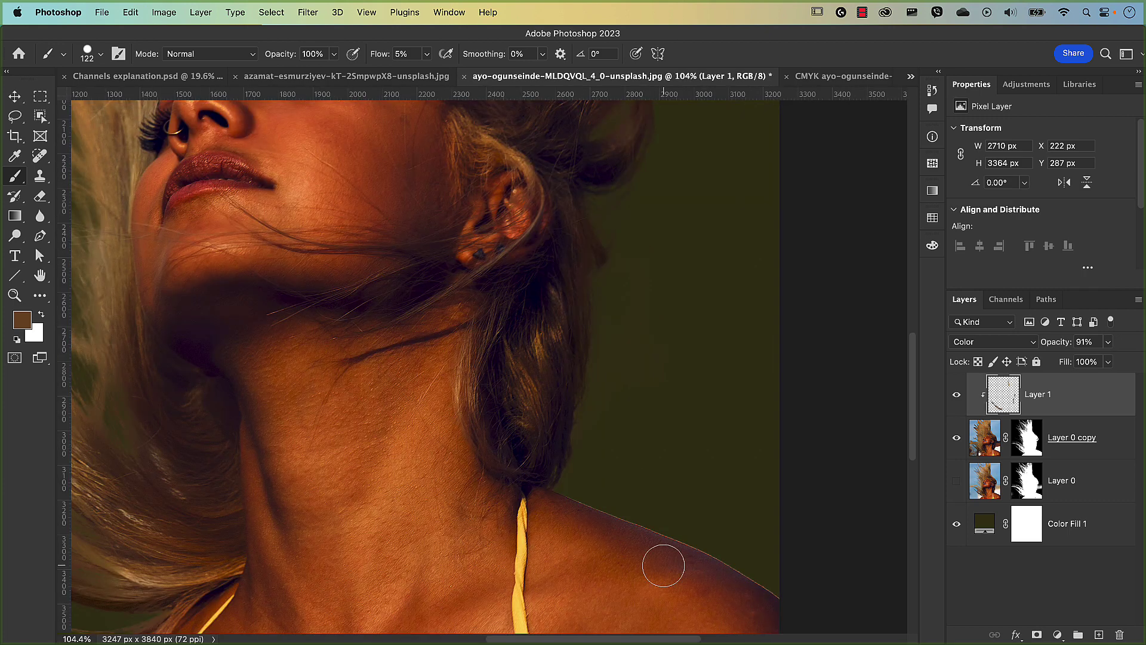
key(v)
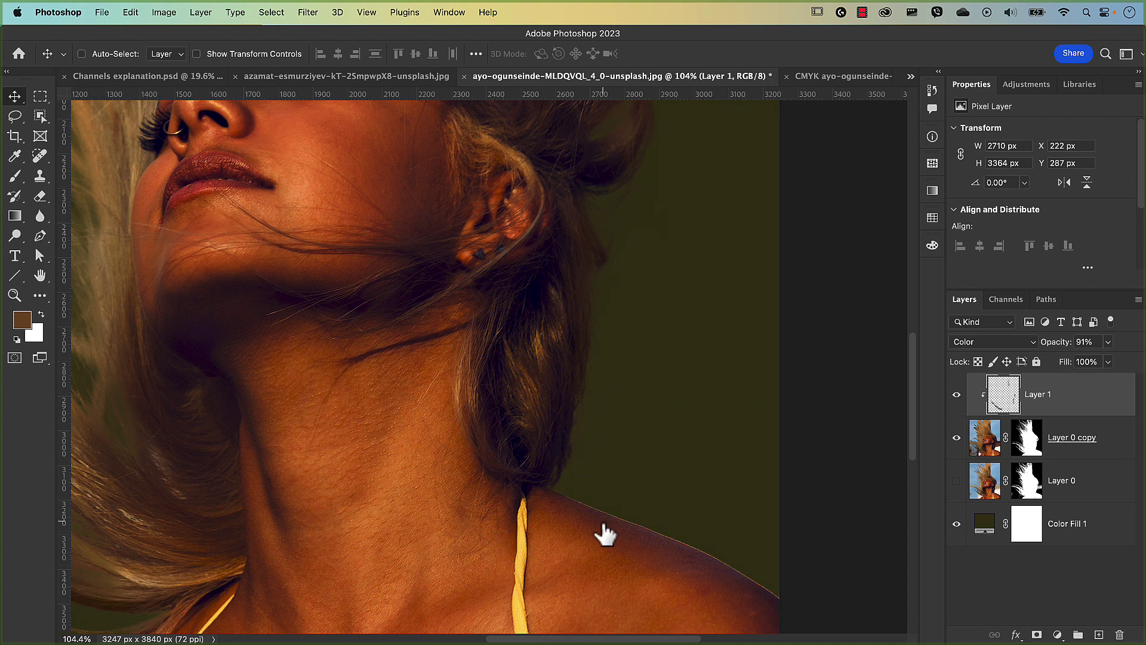
click(1027, 448)
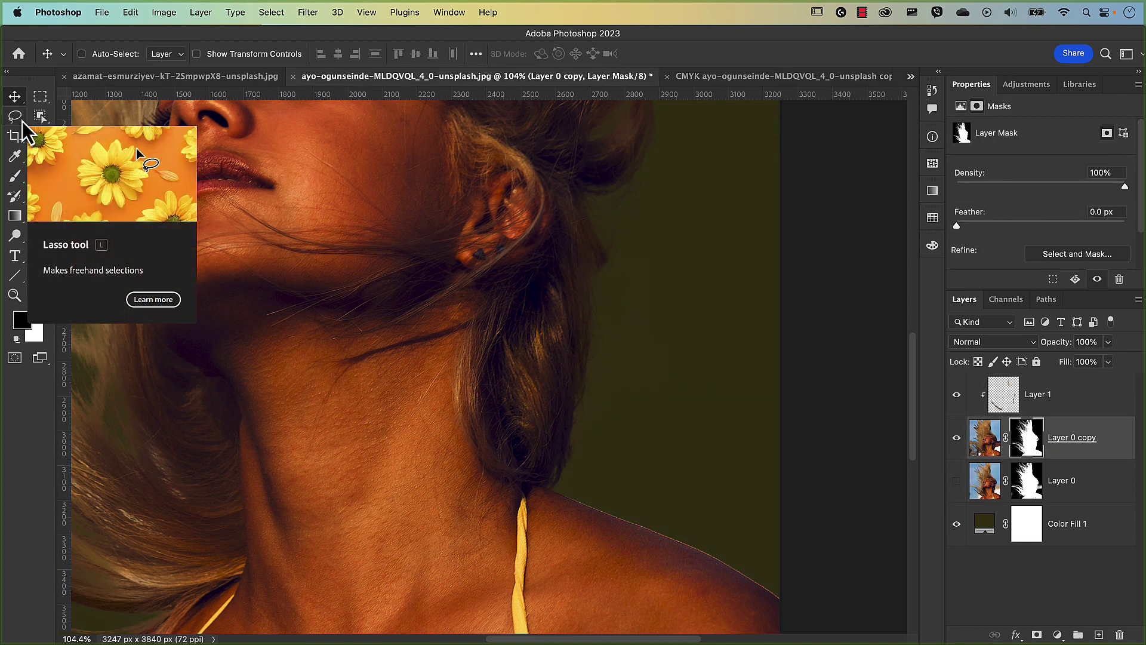
click(15, 117)
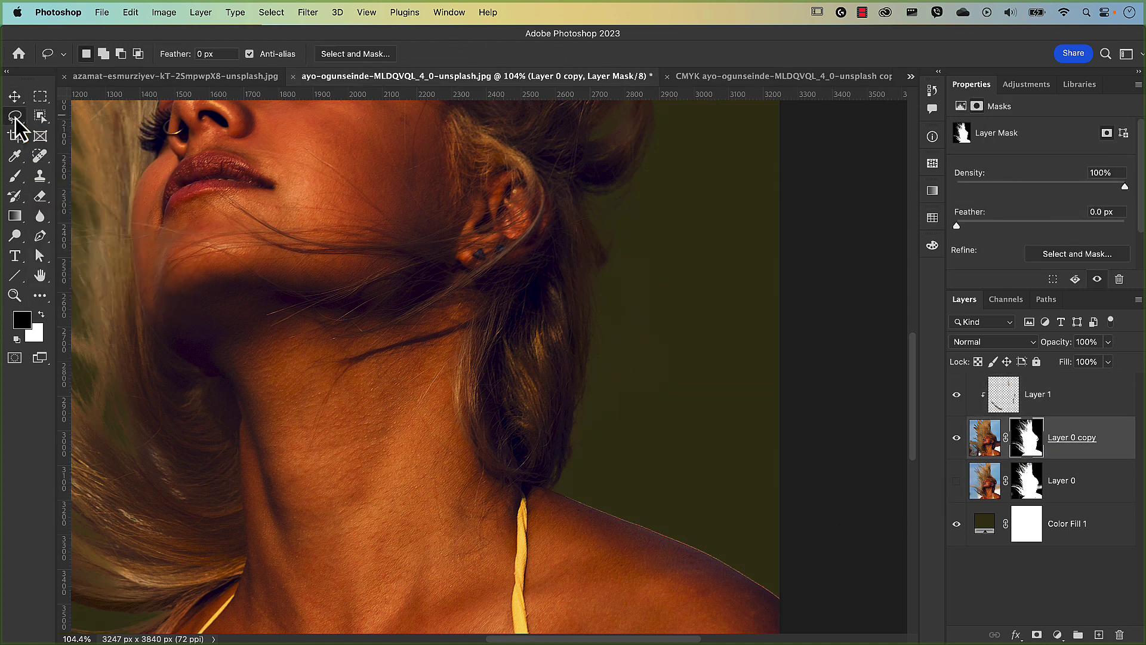
drag(14, 117, 71, 121)
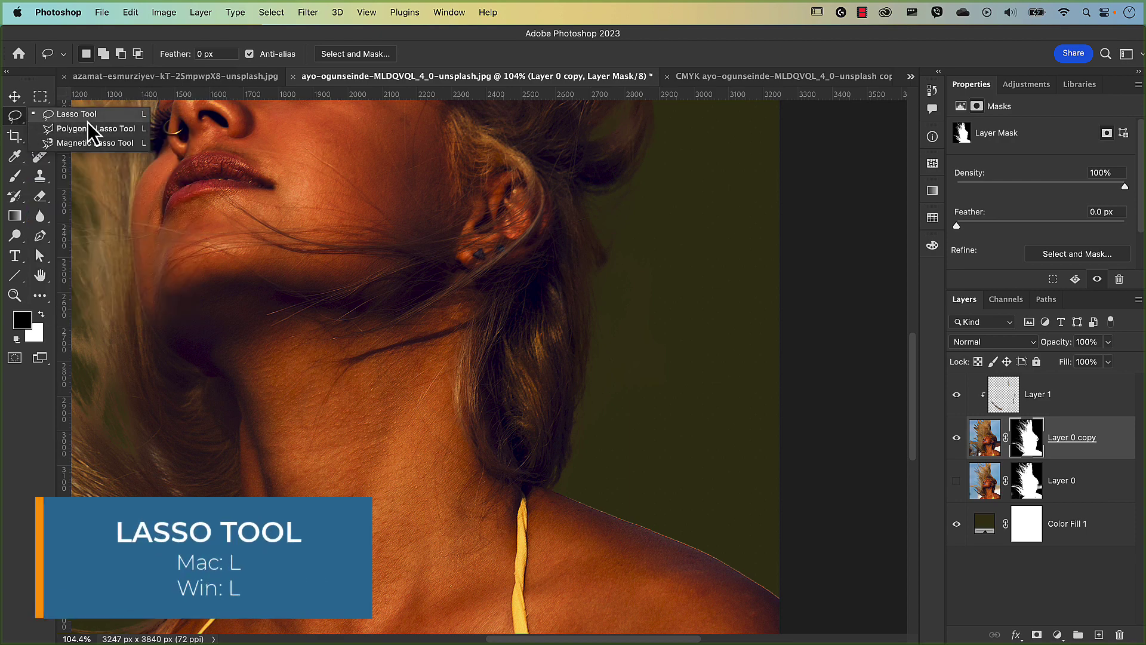
click(88, 118)
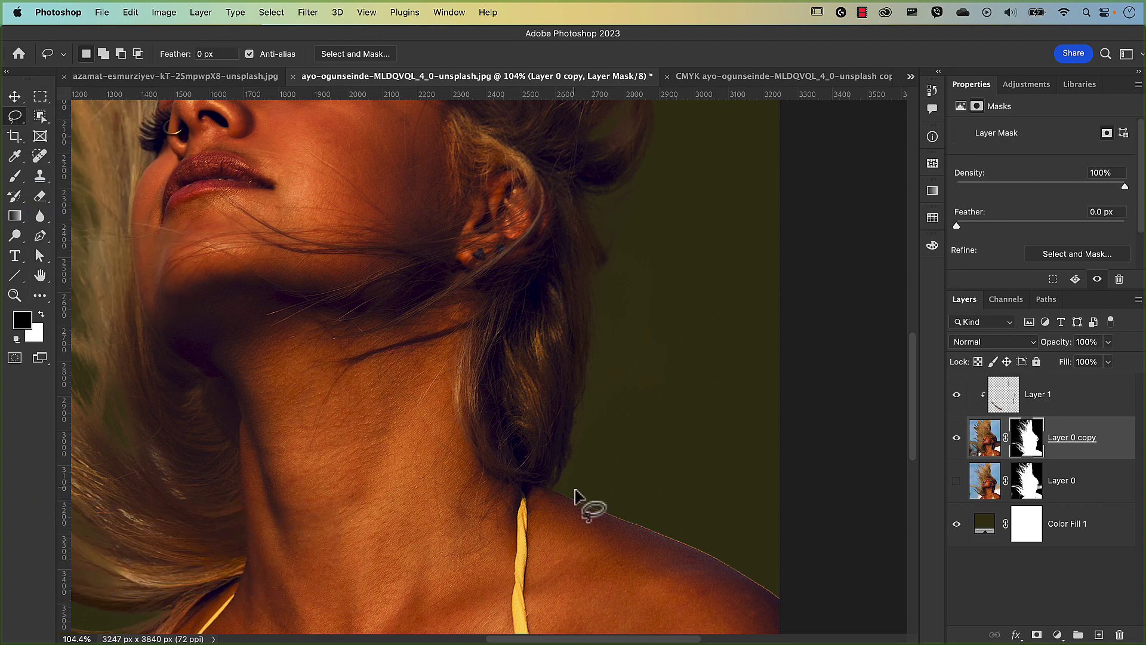
mouse_move(570, 488)
mouse_down()
mouse_move(564, 500)
mouse_move(592, 517)
mouse_move(794, 605)
mouse_move(567, 490)
mouse_up()
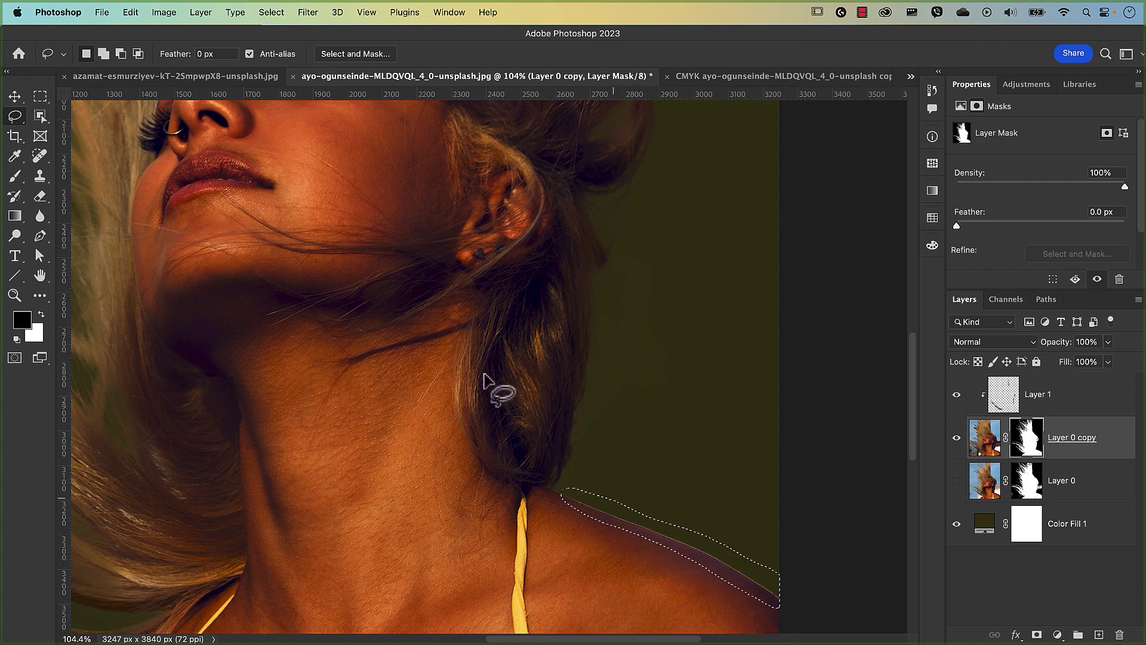
Open the Minimum filter on the selected shoulder edge of Layer 0 copy's mask, with Preserve set to Roundness
click(310, 13)
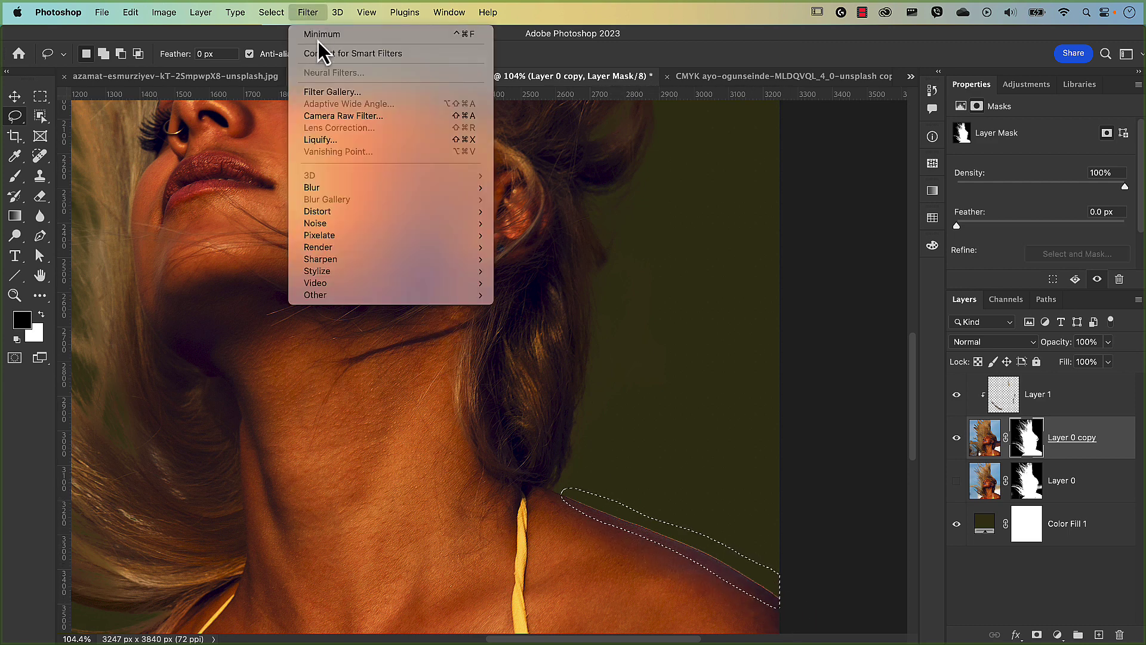
mouse_move(428, 295)
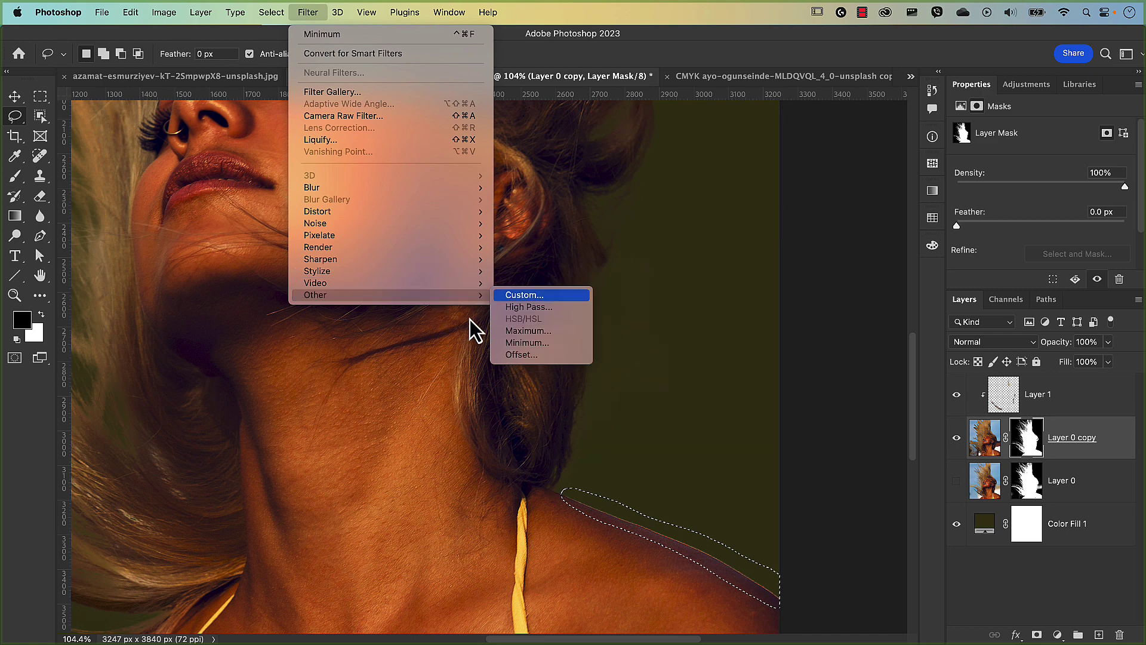
click(532, 343)
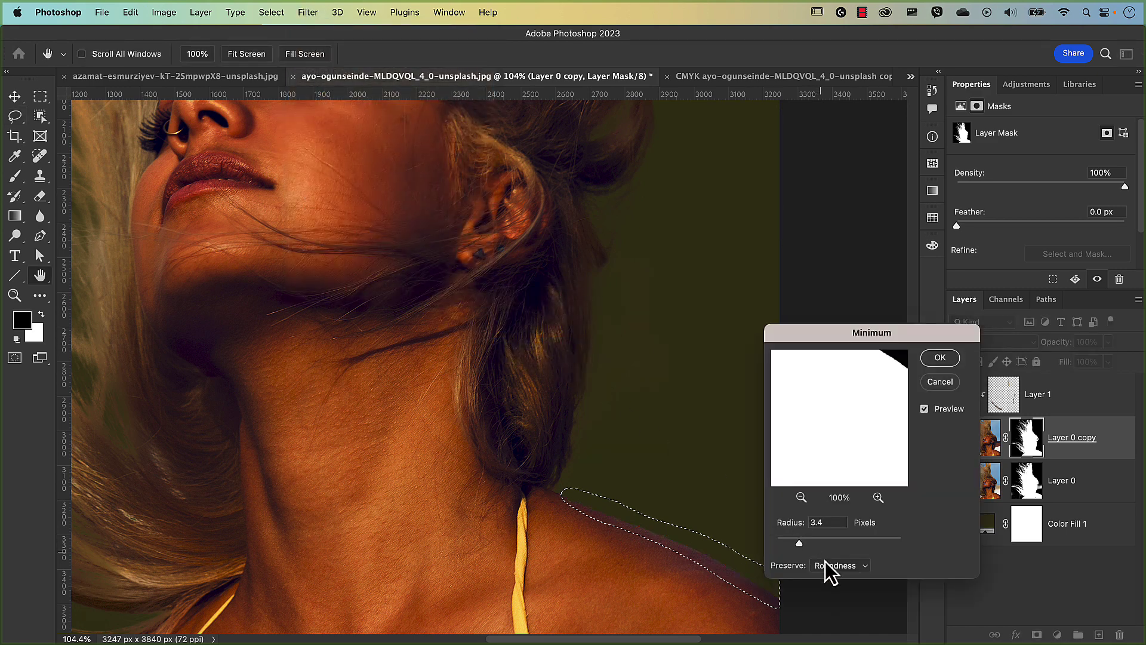
click(842, 566)
click(849, 566)
Try the Minimum filter with Preserve set to Squareness and a radius of 6 pixels
click(831, 522)
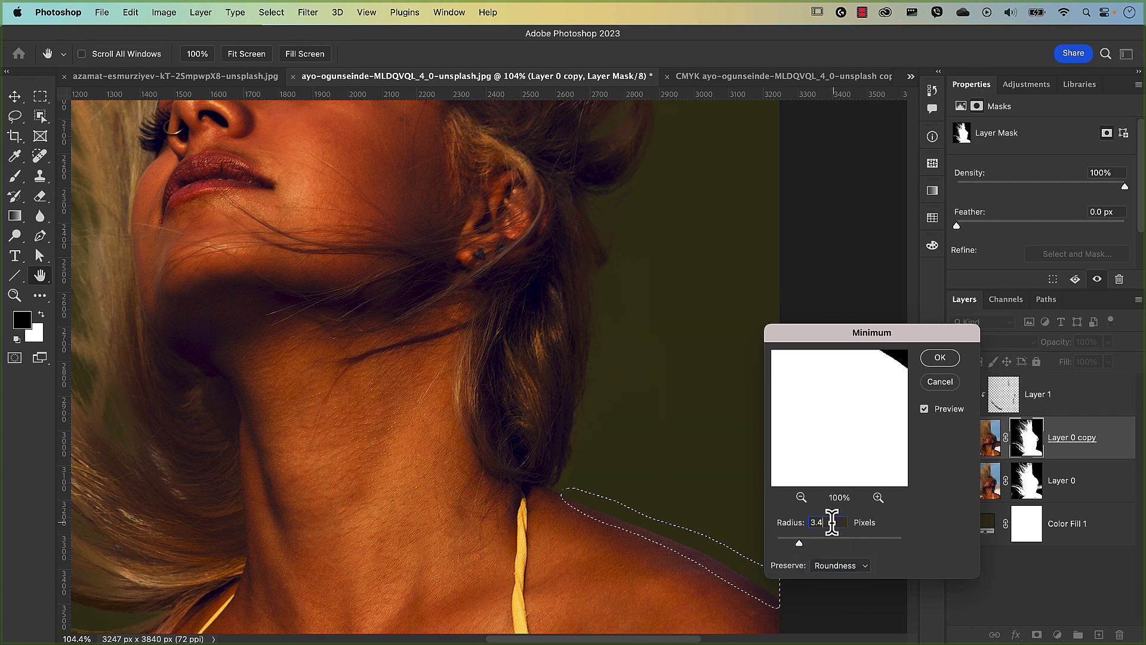
drag(831, 522, 819, 522)
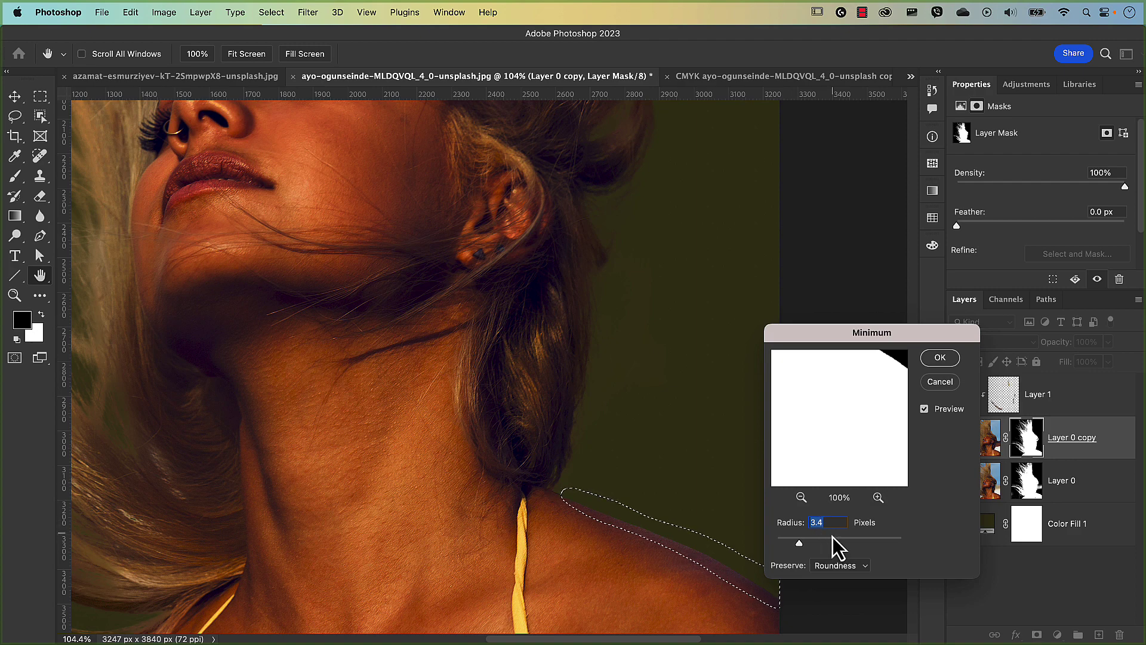
click(837, 566)
click(844, 554)
double_click(839, 522)
key(Up)
key(Up)
key(Up)
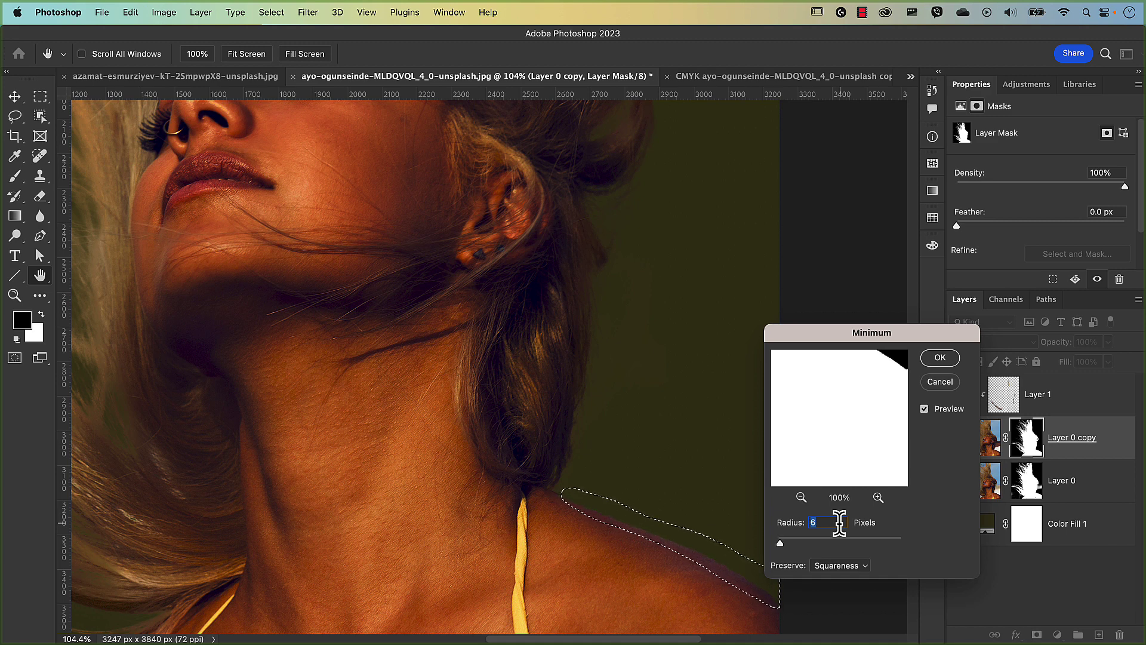
Switch Preserve back to Roundness, reduce the Minimum radius, apply the filter to the shoulder edge, and deselect
click(841, 565)
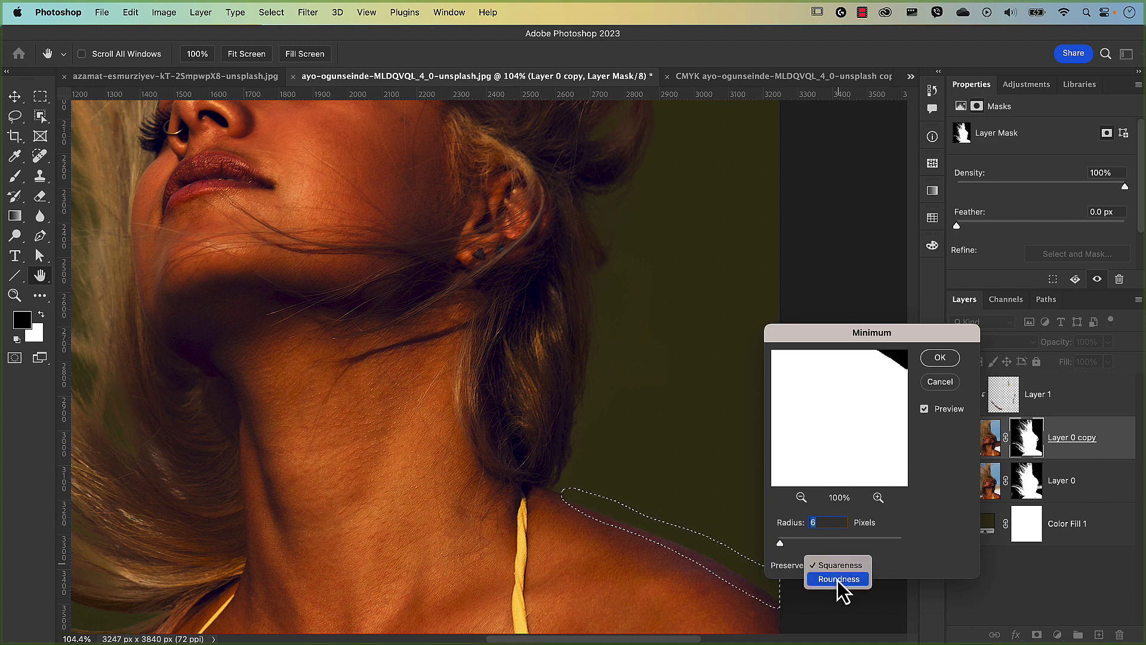
click(839, 579)
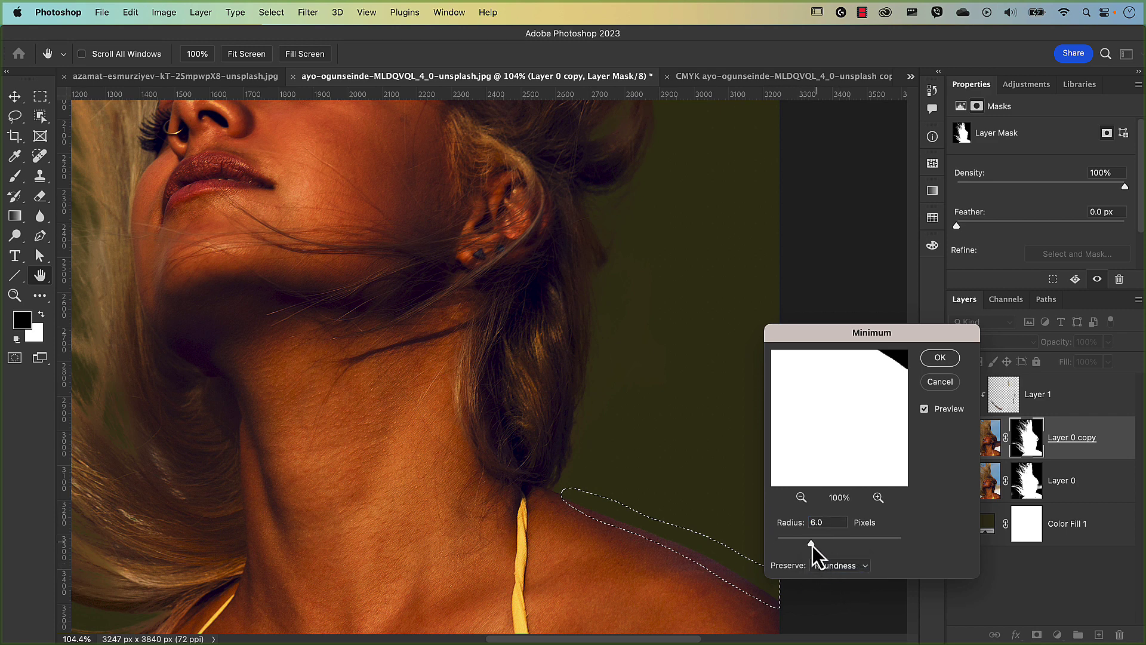
mouse_move(812, 545)
mouse_down()
mouse_move(768, 546)
mouse_move(789, 544)
mouse_up()
click(940, 357)
key(l)
key(ctrl+d)
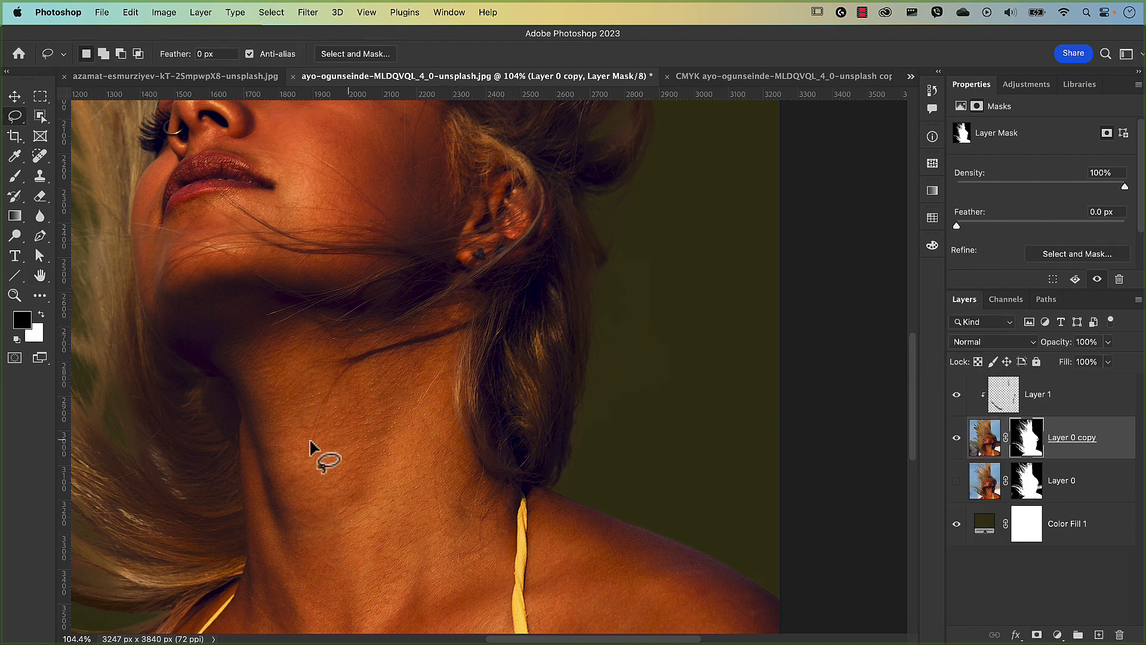
Draw a narrow freehand Lasso selection along the edge of the opposite shoulder, below the windblown hair
key(space)
drag(304, 489, 453, 377)
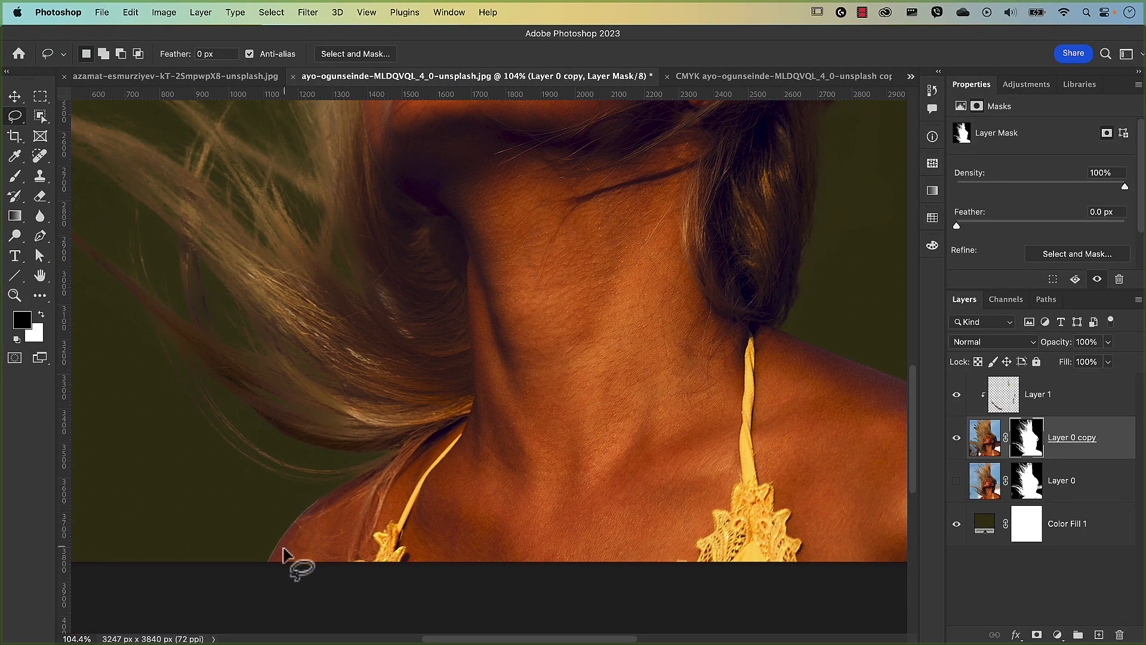
mouse_move(318, 497)
mouse_down()
mouse_move(266, 556)
mouse_move(299, 543)
mouse_move(325, 493)
mouse_up()
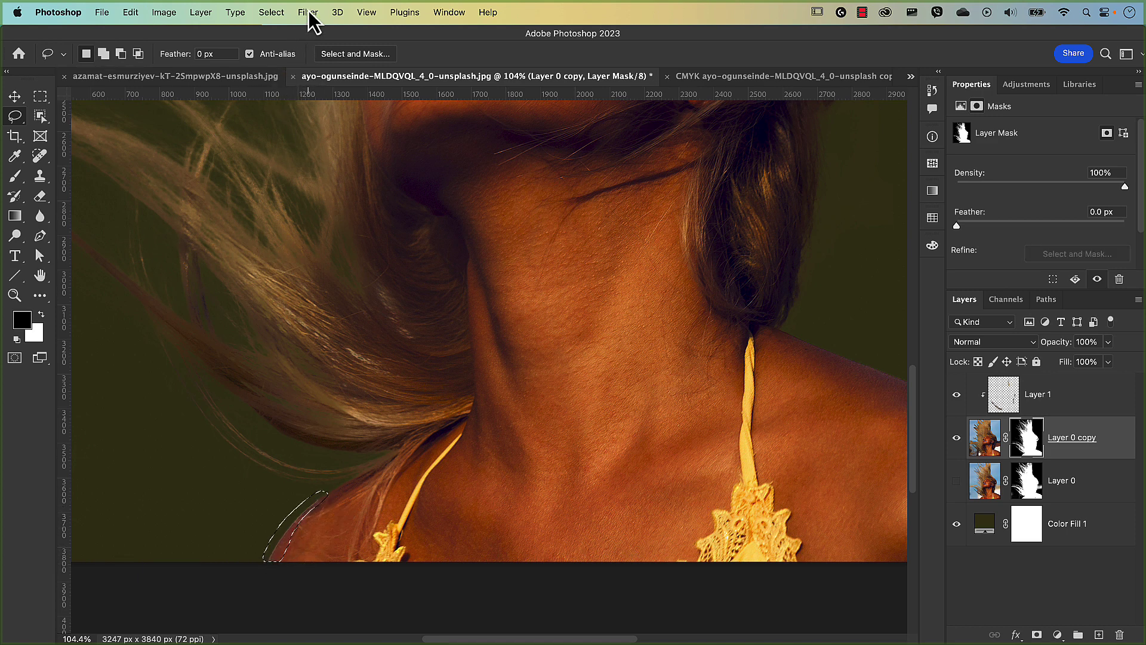
Apply the Minimum filter with a 1.6-pixel radius and Roundness to the selected mask edge, and deselect
click(308, 12)
mouse_move(387, 298)
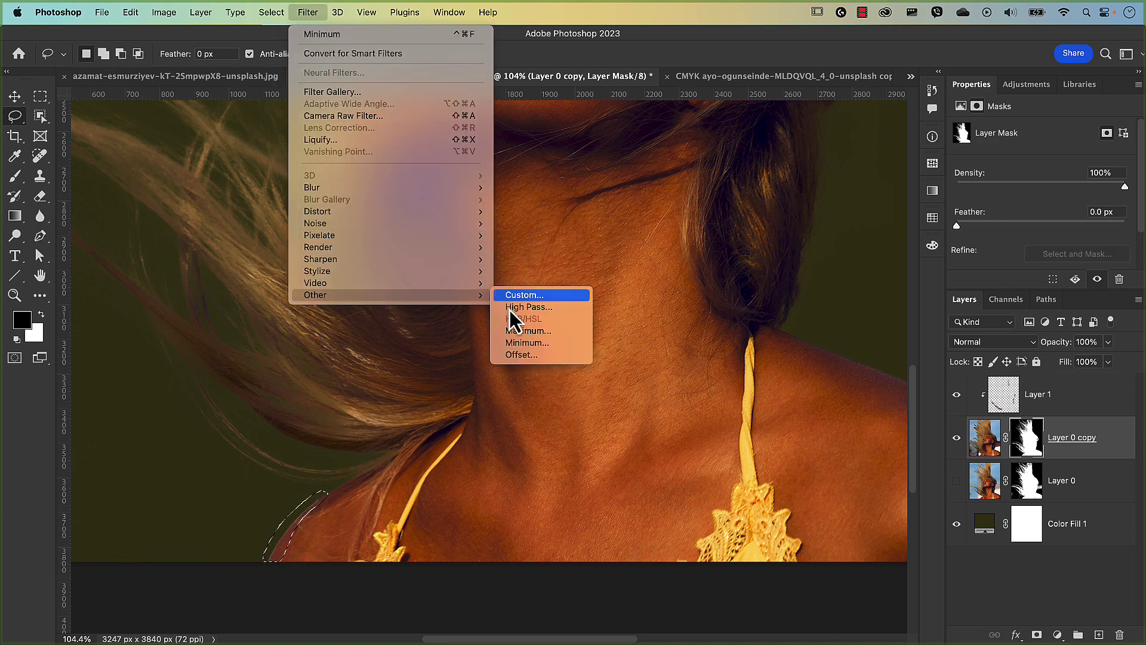
click(525, 342)
drag(787, 547, 784, 547)
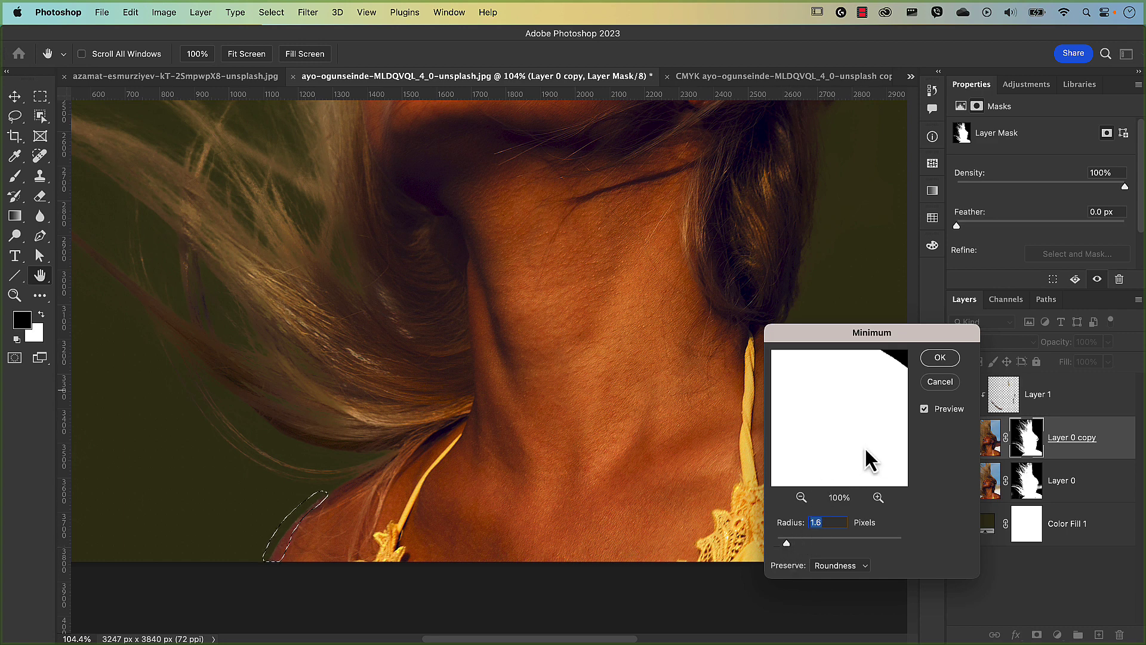
click(940, 358)
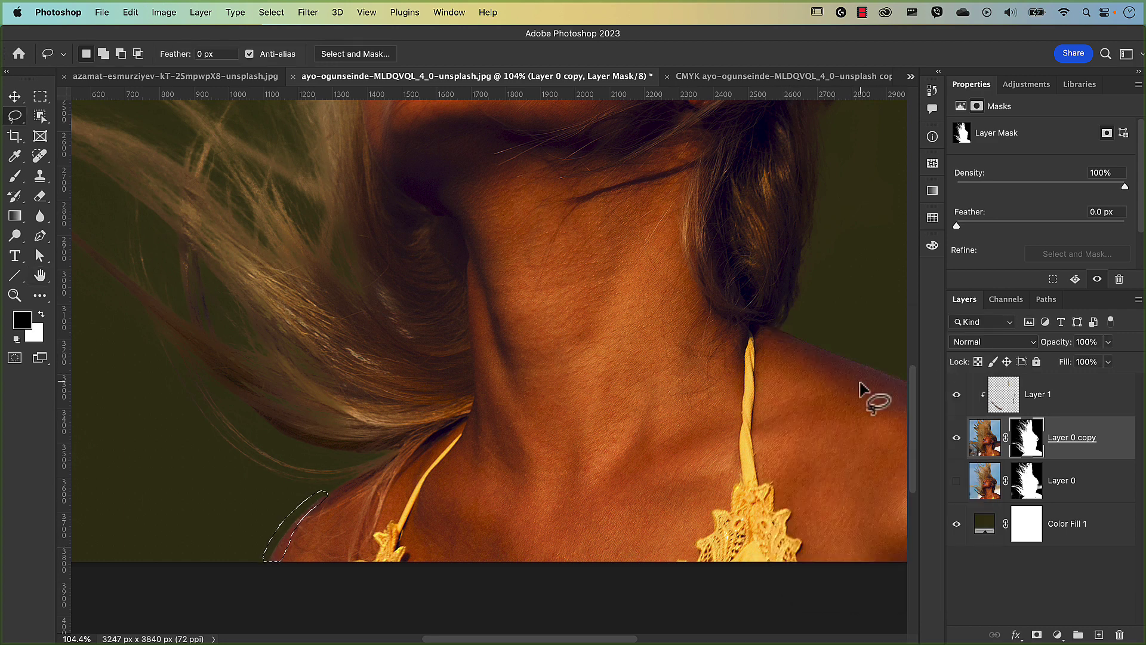
key(super+0)
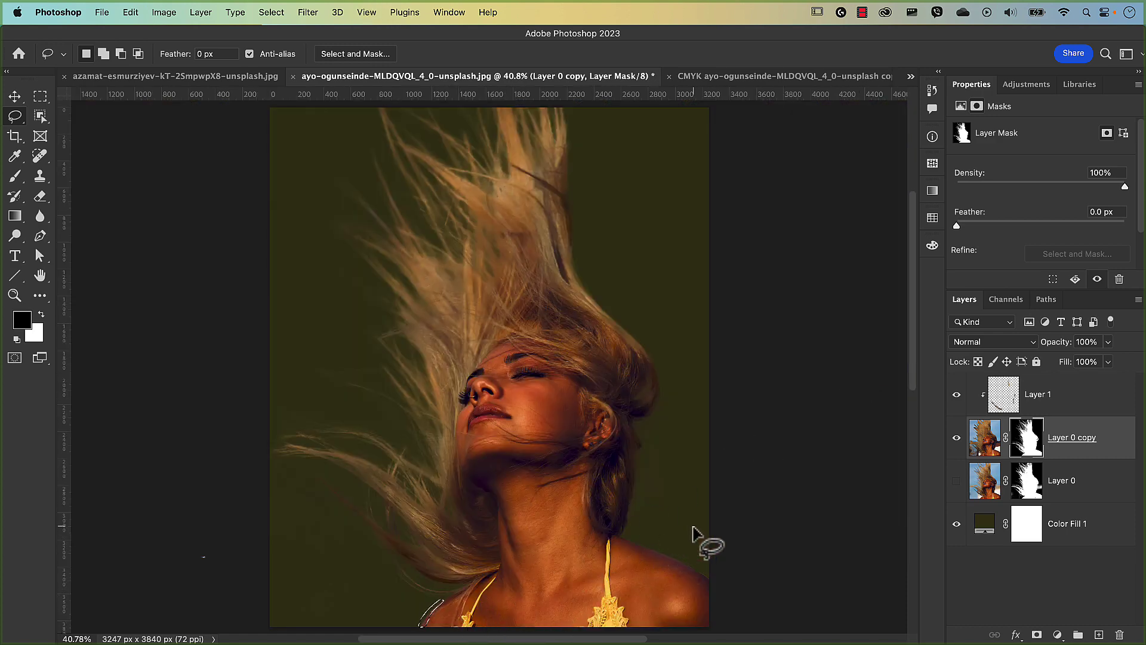
key(super+d)
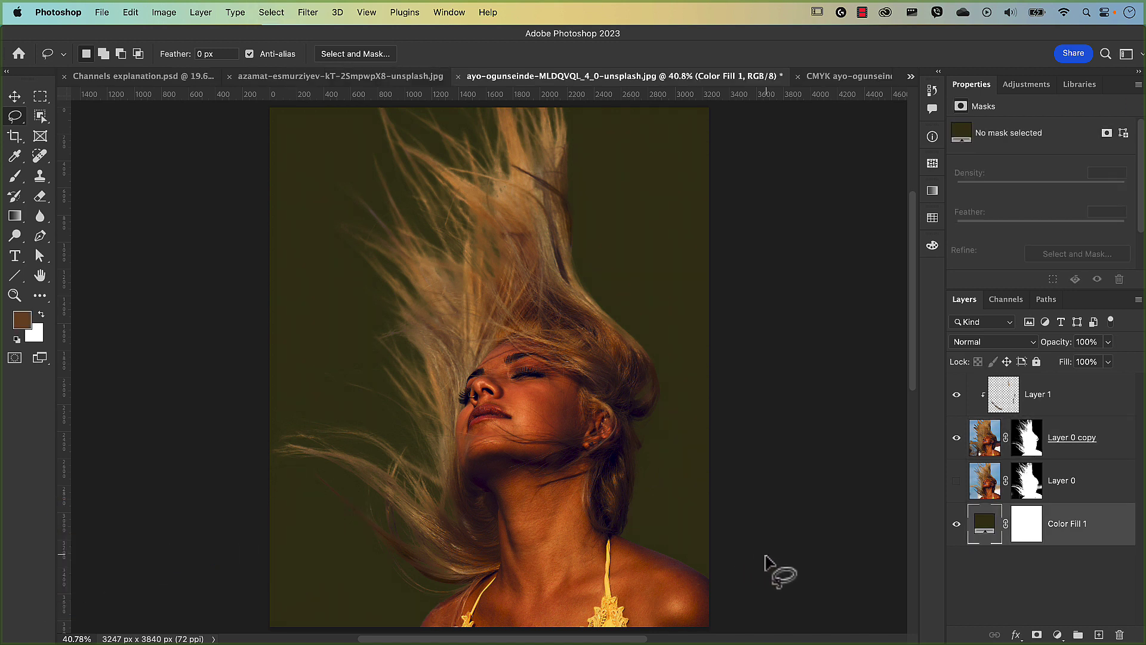
Change Color Fill 1's background color to dark teal 1a534c
double_click(985, 525)
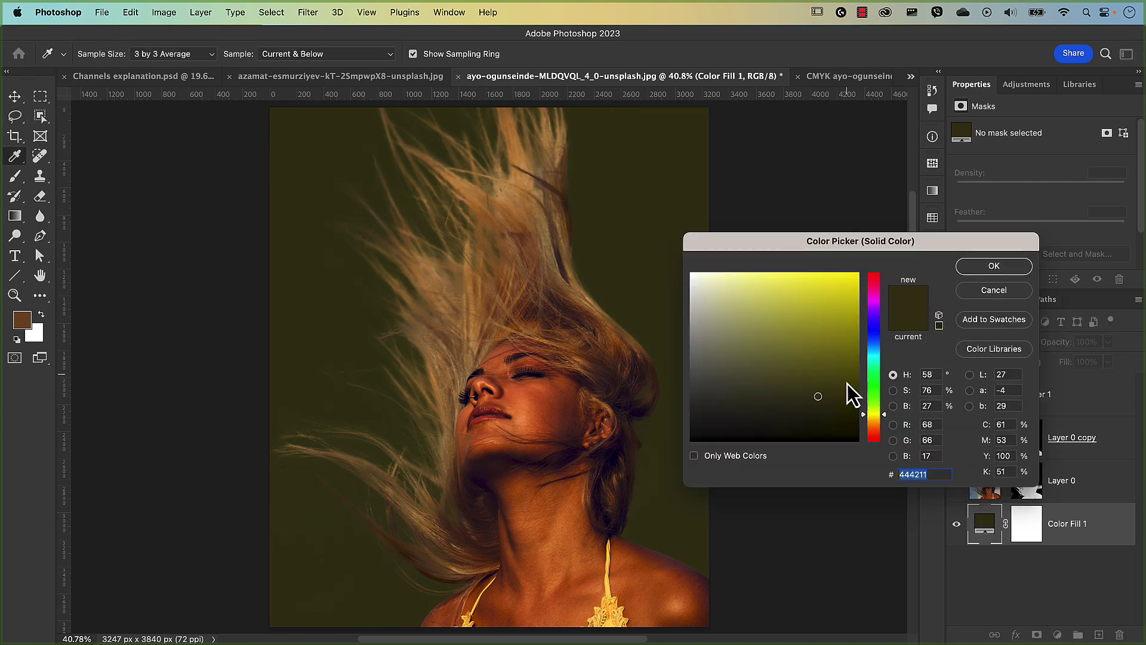
mouse_move(804, 393)
mouse_down()
mouse_move(740, 374)
mouse_move(734, 358)
mouse_move(833, 368)
mouse_move(839, 389)
mouse_move(728, 378)
mouse_move(726, 396)
mouse_move(780, 399)
mouse_move(806, 387)
mouse_up()
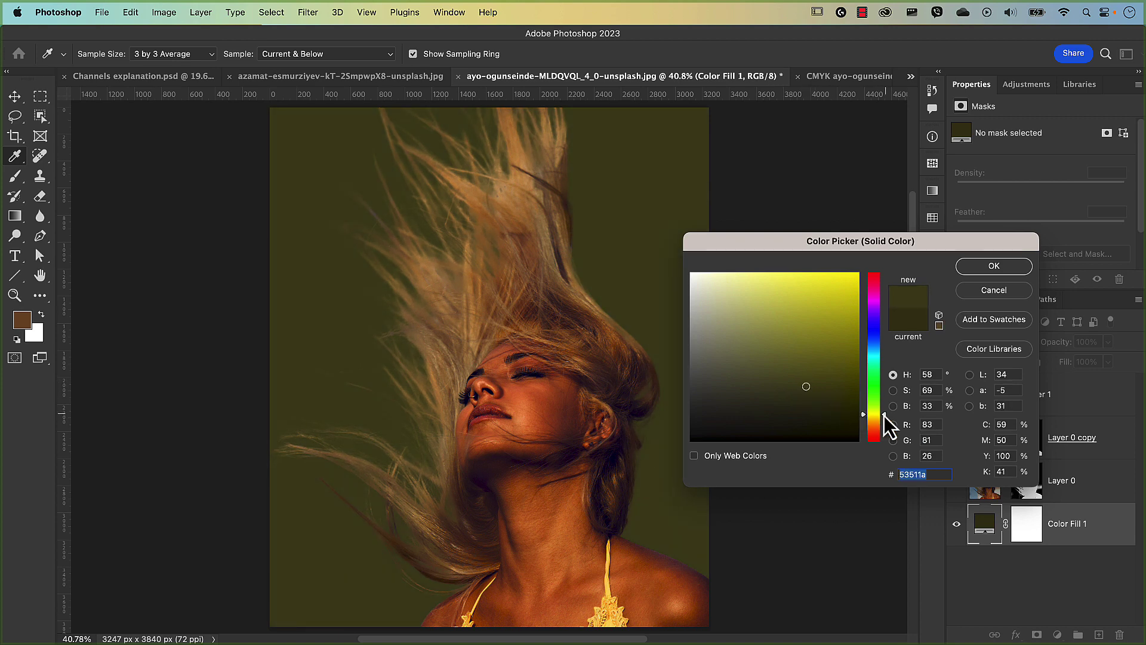
drag(884, 415, 887, 360)
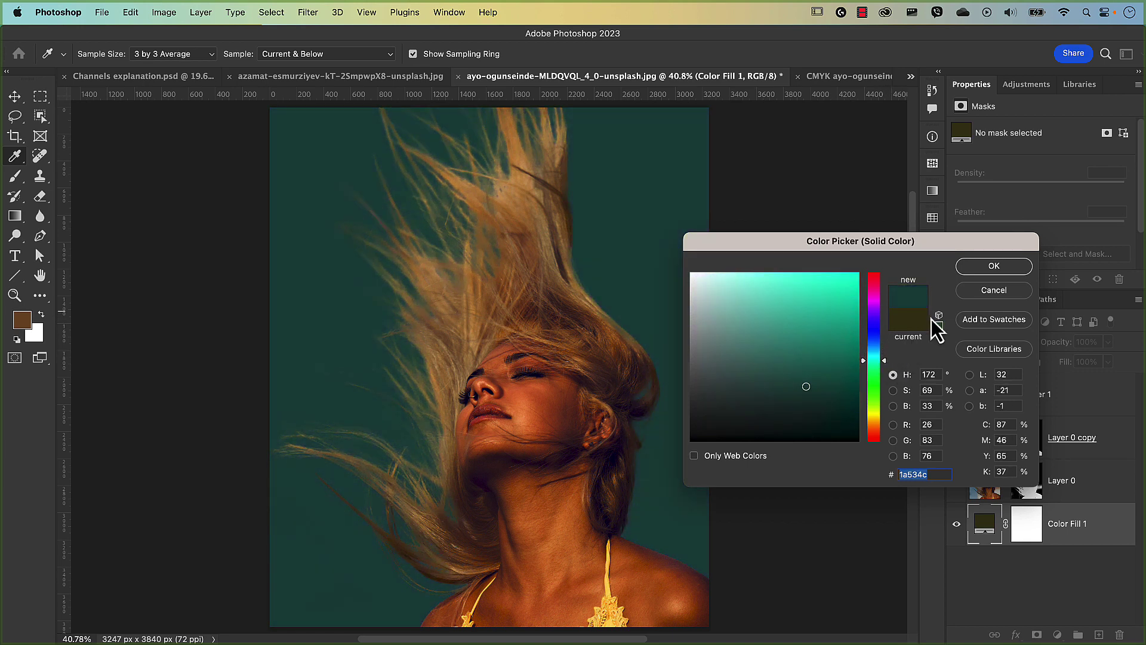
click(980, 268)
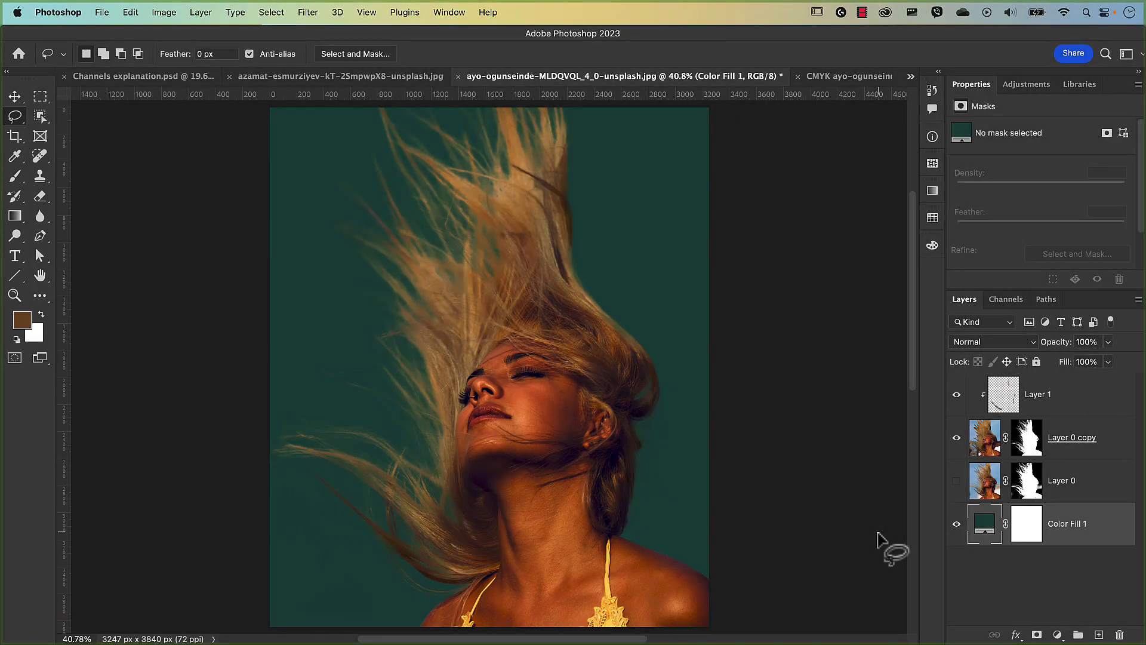
Review the umbrella street photo, the channel diagrams in Channels explanation.psd, and the Calculations command for the CMYK portrait copy
click(312, 78)
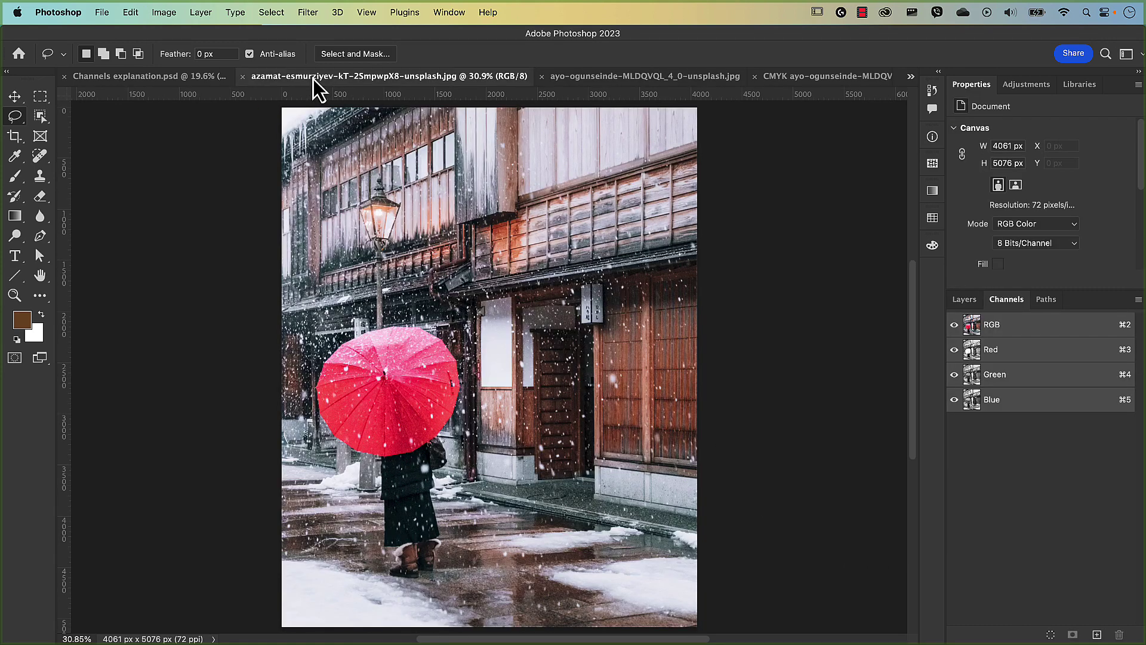
click(162, 78)
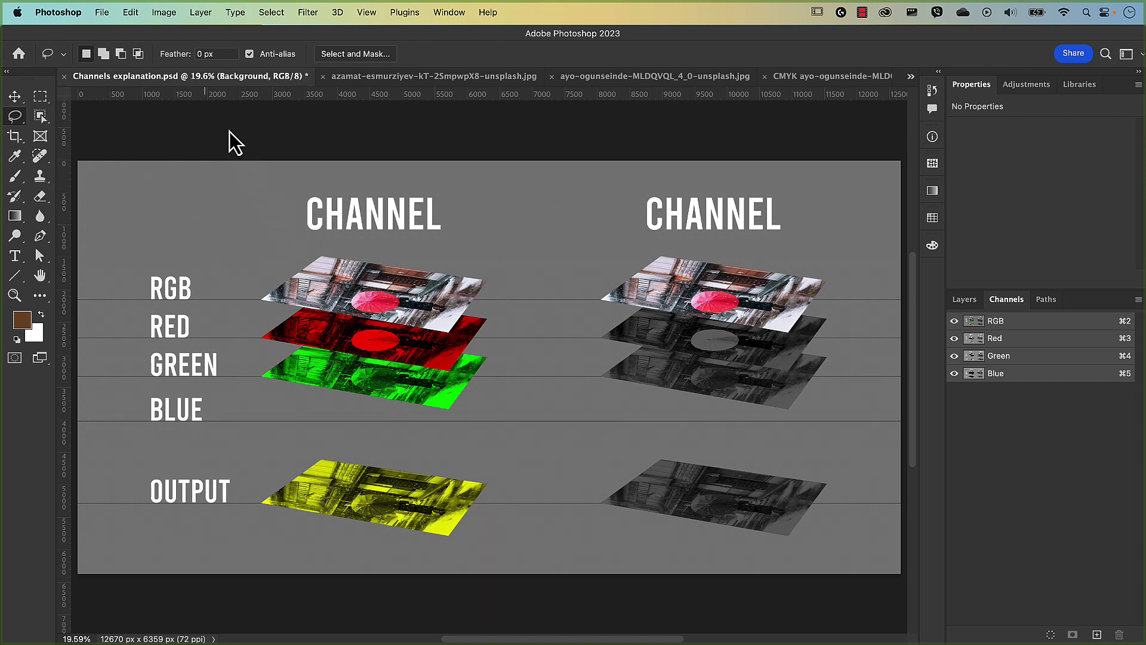
click(166, 15)
mouse_move(177, 38)
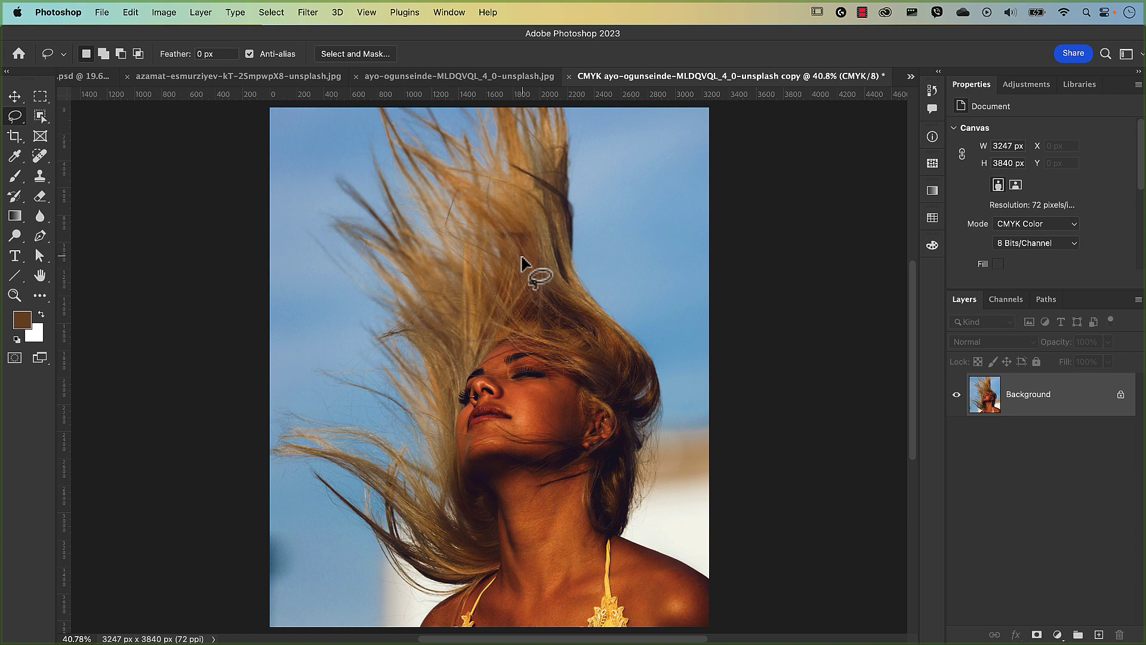
click(165, 13)
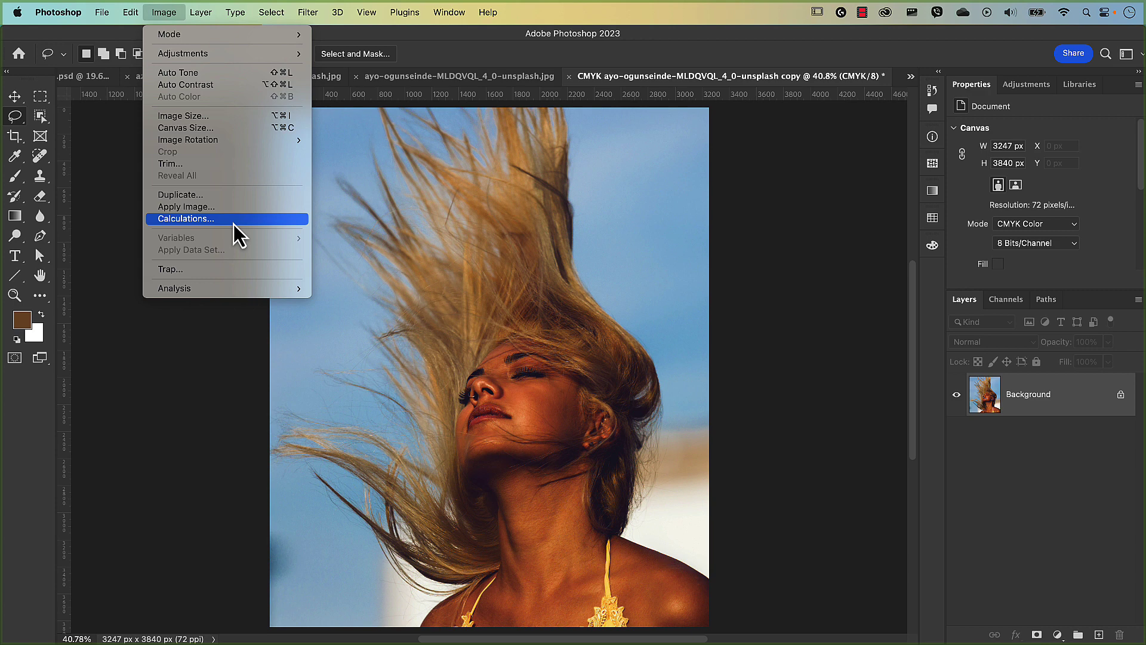
key(v)
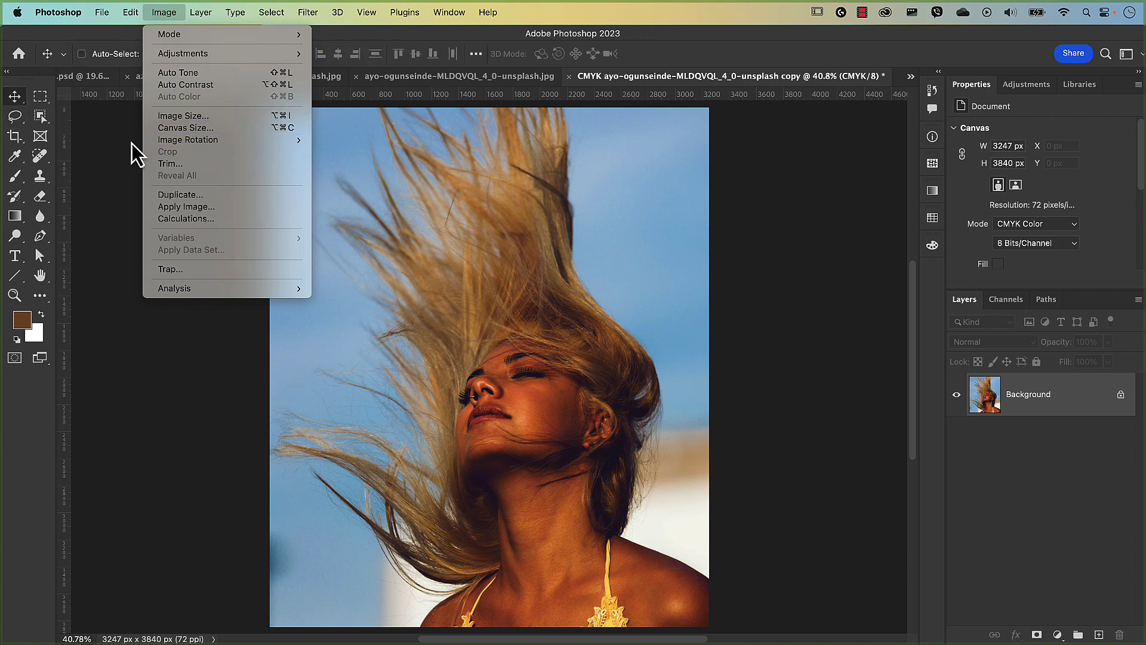
Review the Calculations formulas in Channels explanation.psd and the channels and layers of the finished portrait composite
click(79, 80)
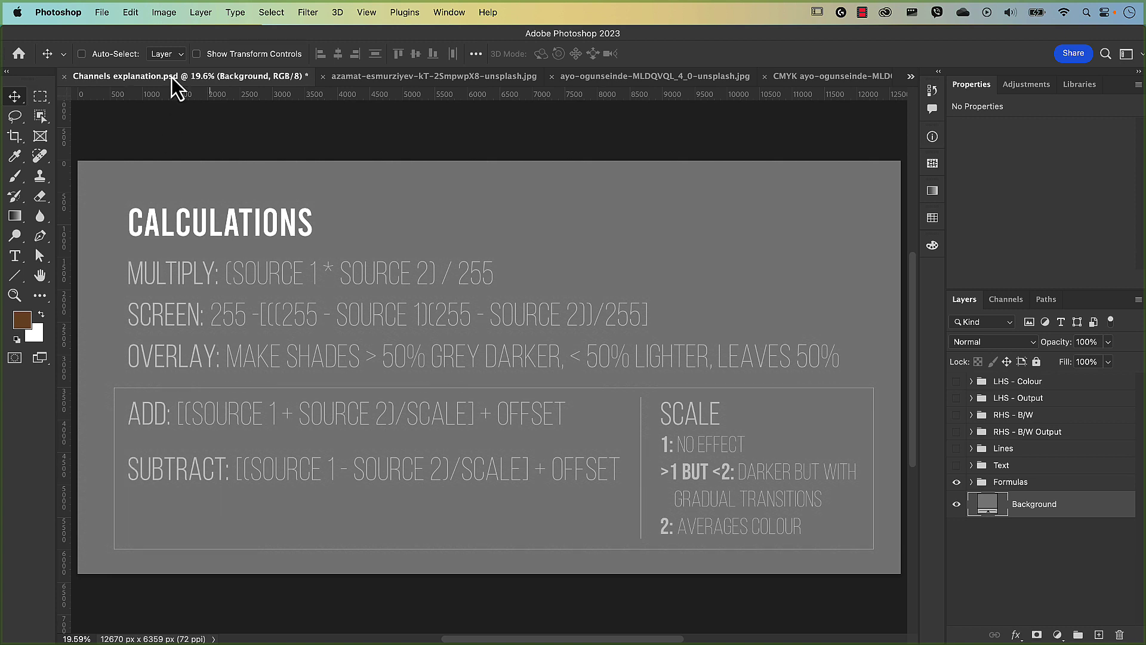
click(578, 80)
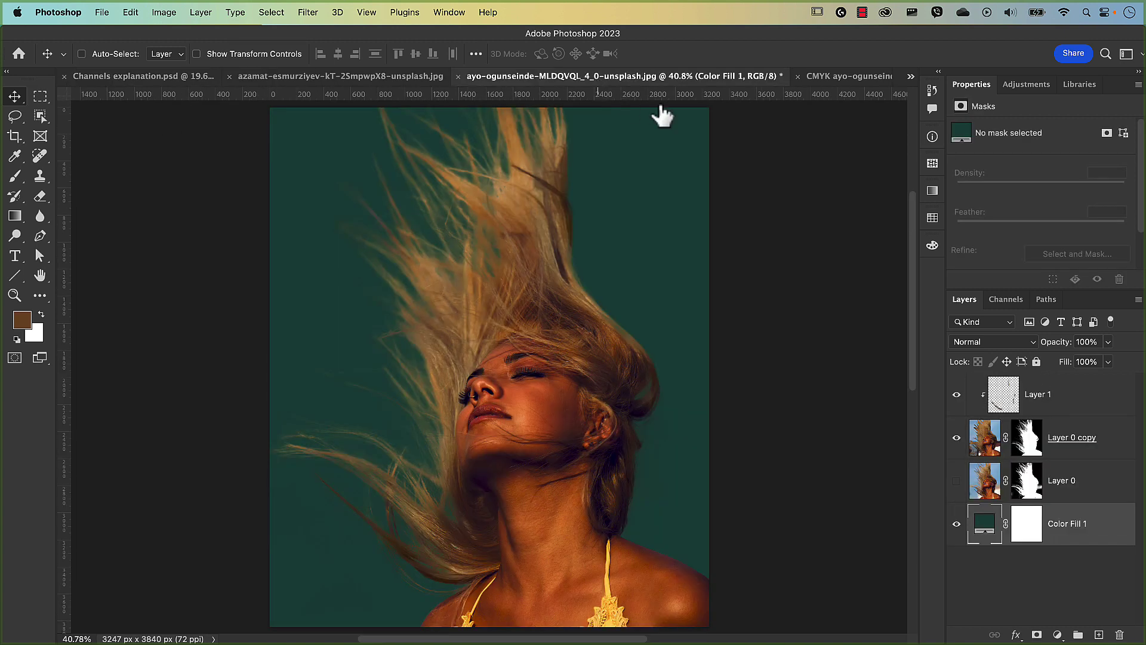
click(1006, 300)
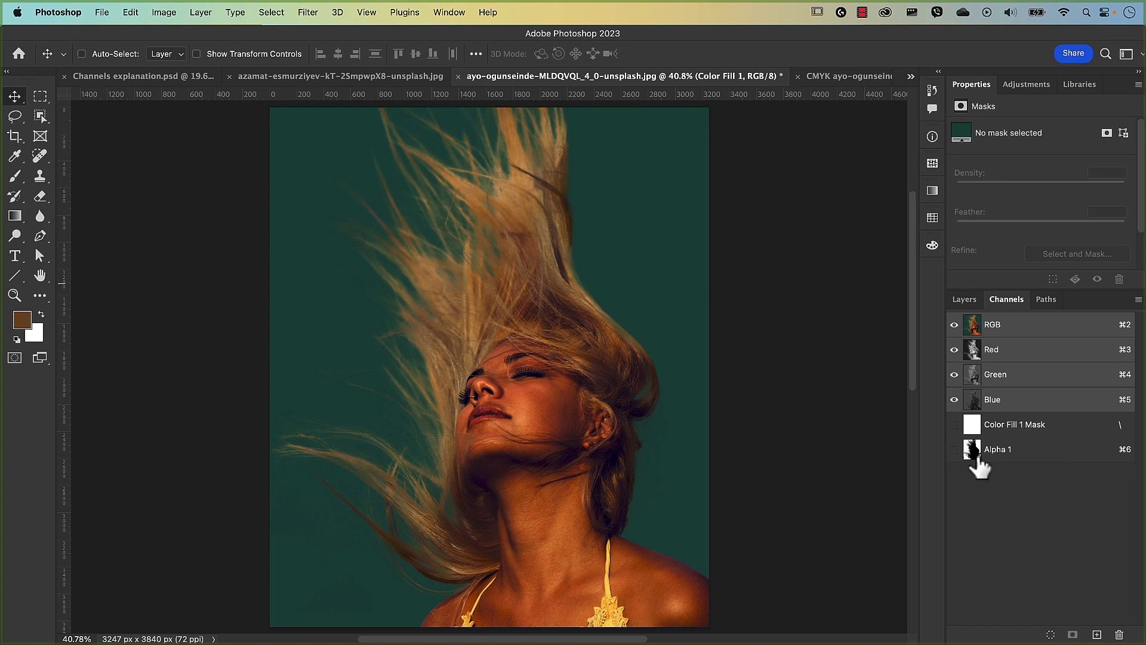
click(963, 300)
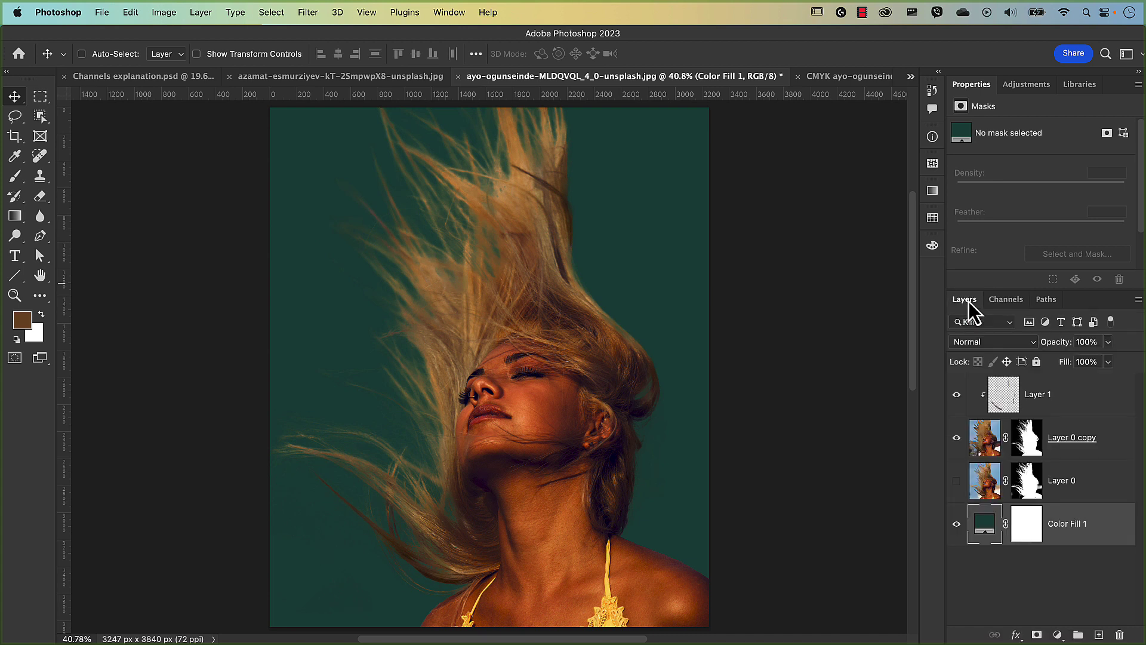
click(984, 448)
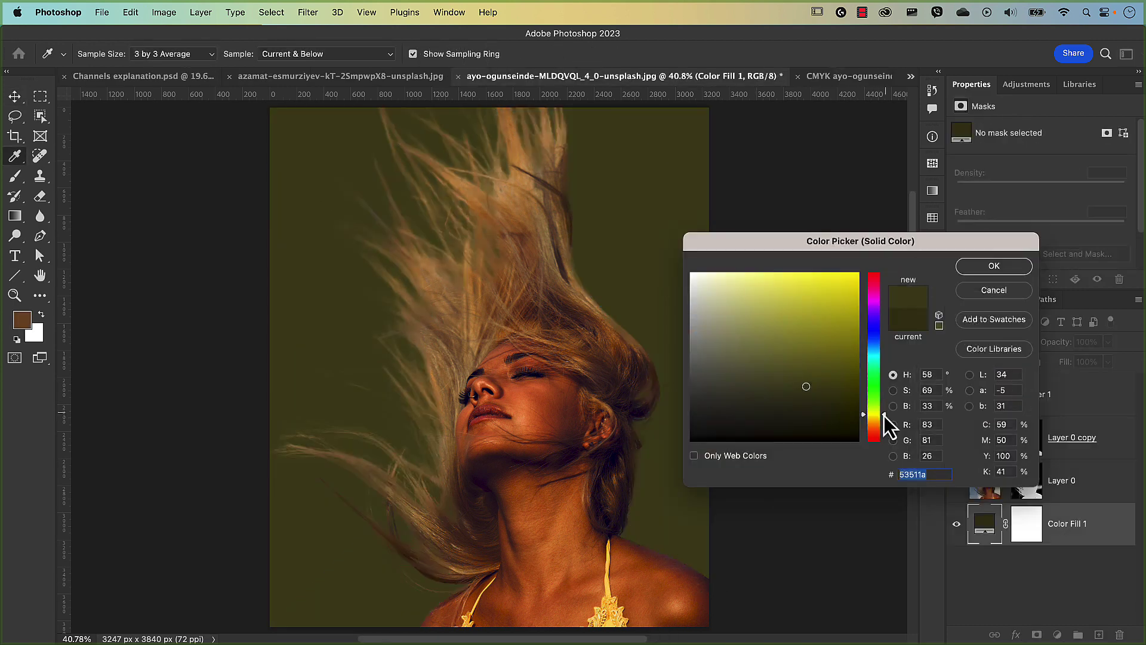
drag(883, 416, 879, 352)
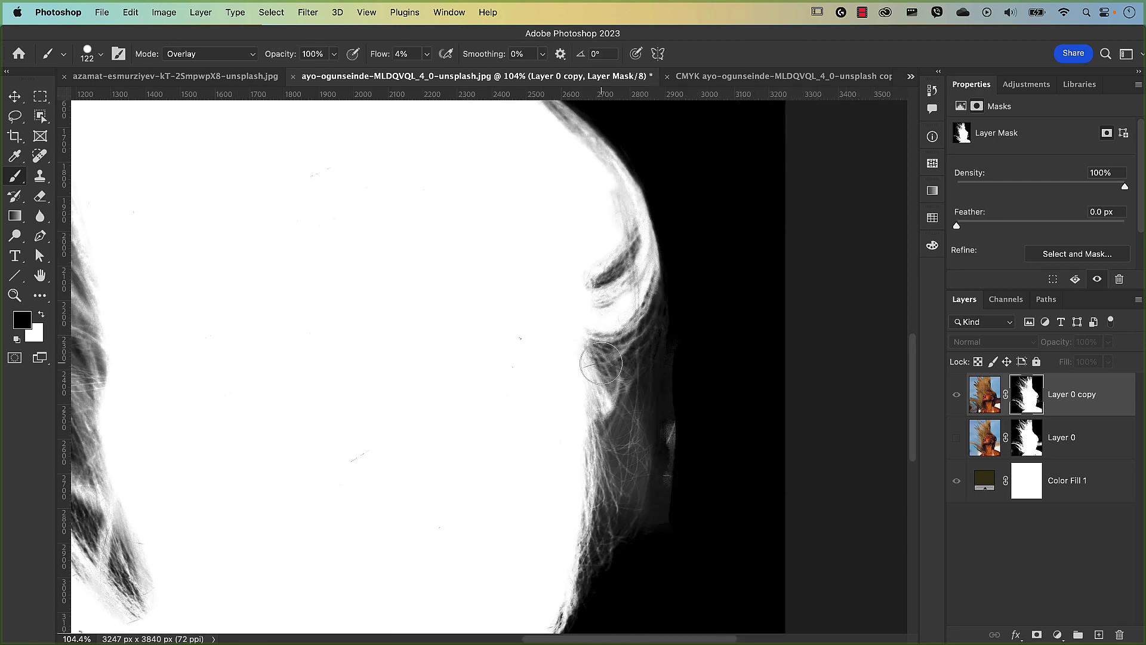
mouse_move(597, 358)
mouse_down()
mouse_move(600, 384)
mouse_move(625, 398)
mouse_move(643, 389)
mouse_move(637, 429)
mouse_move(643, 408)
mouse_move(609, 439)
mouse_up()
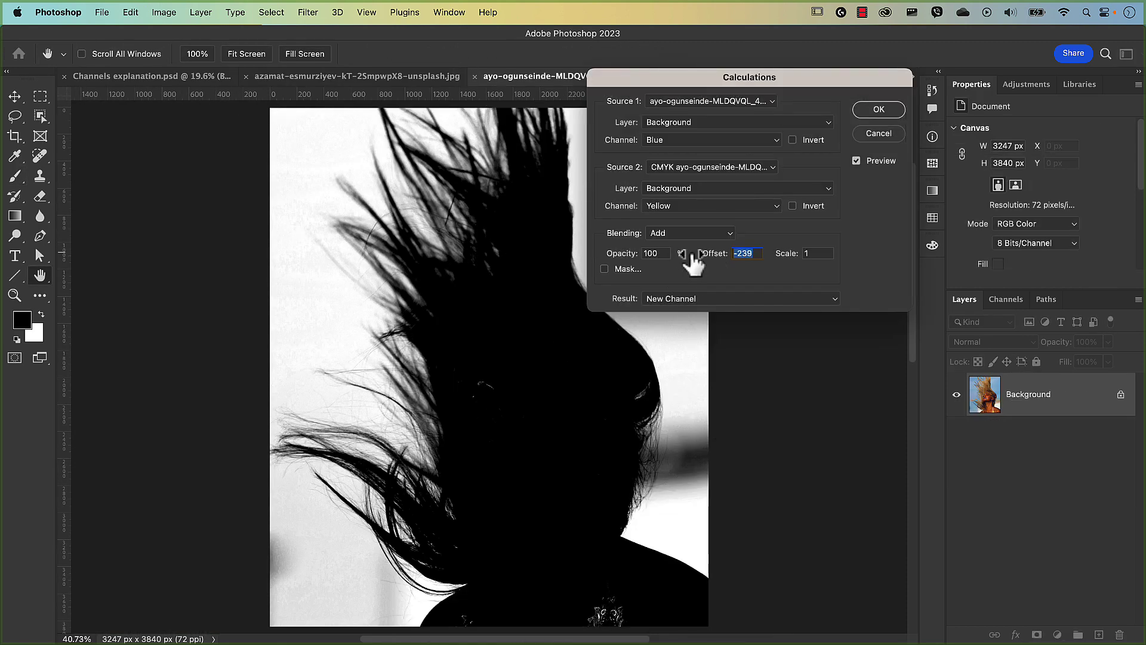
drag(692, 256, 729, 263)
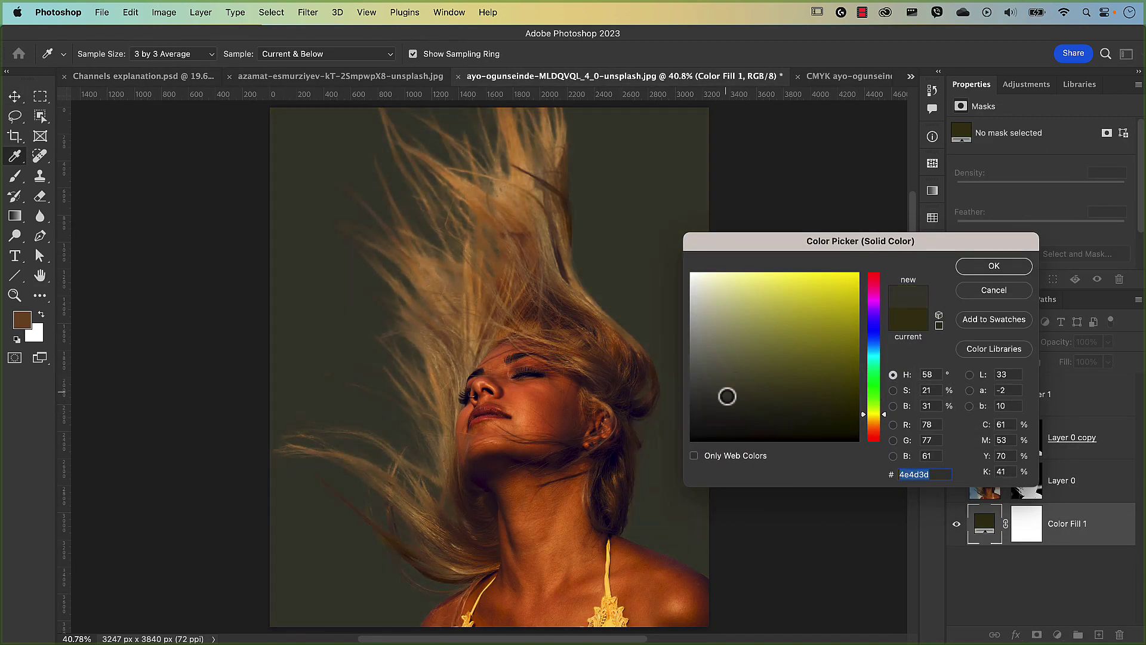
drag(753, 405, 807, 385)
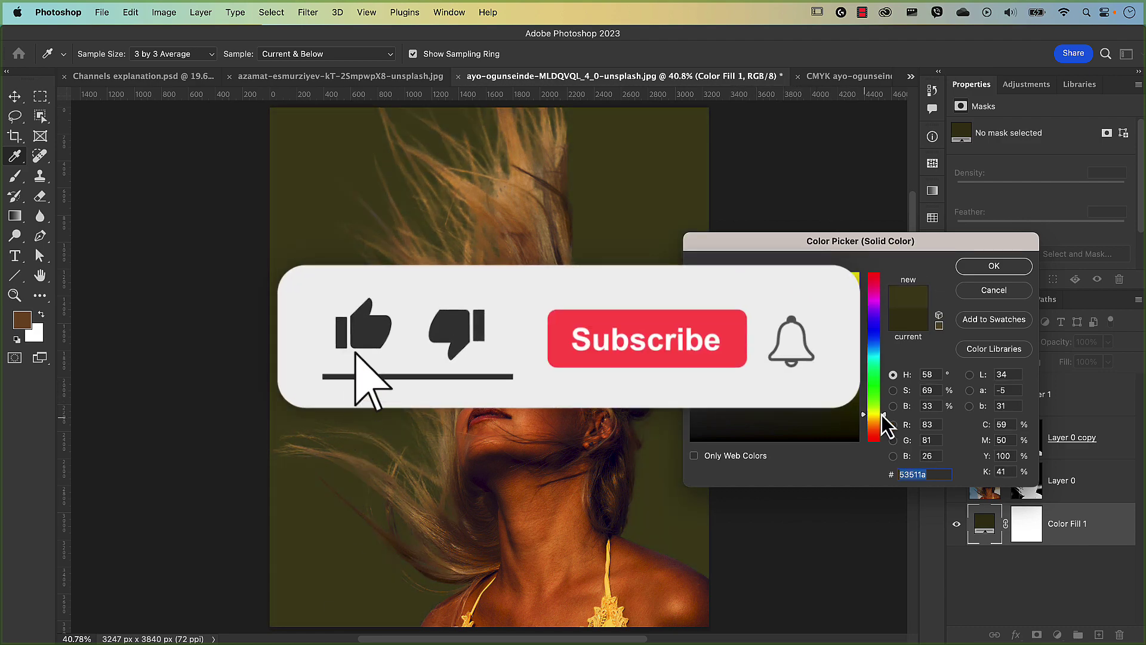
drag(884, 414, 887, 358)
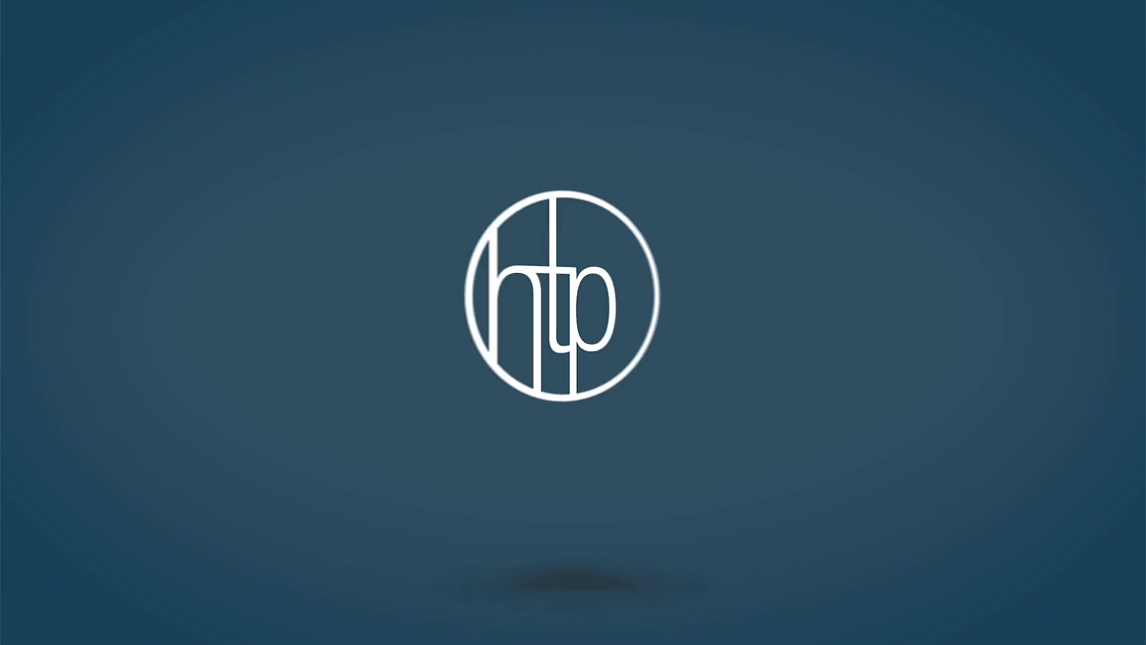